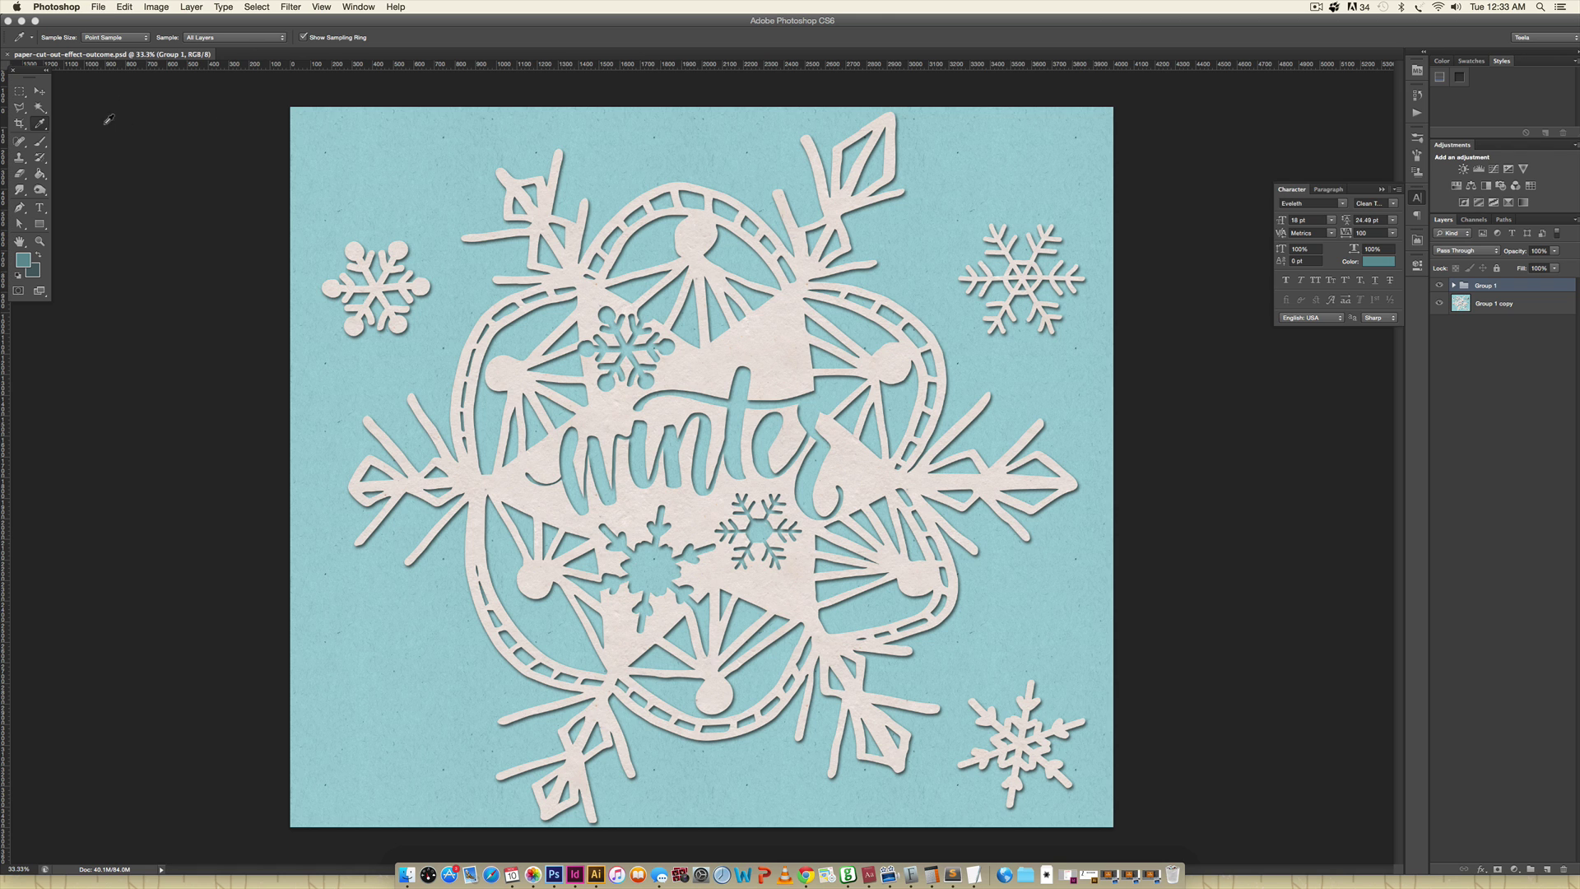
- Create a new 4000 × 3000 px document at 300 ppi
click(98, 7)
click(111, 21)
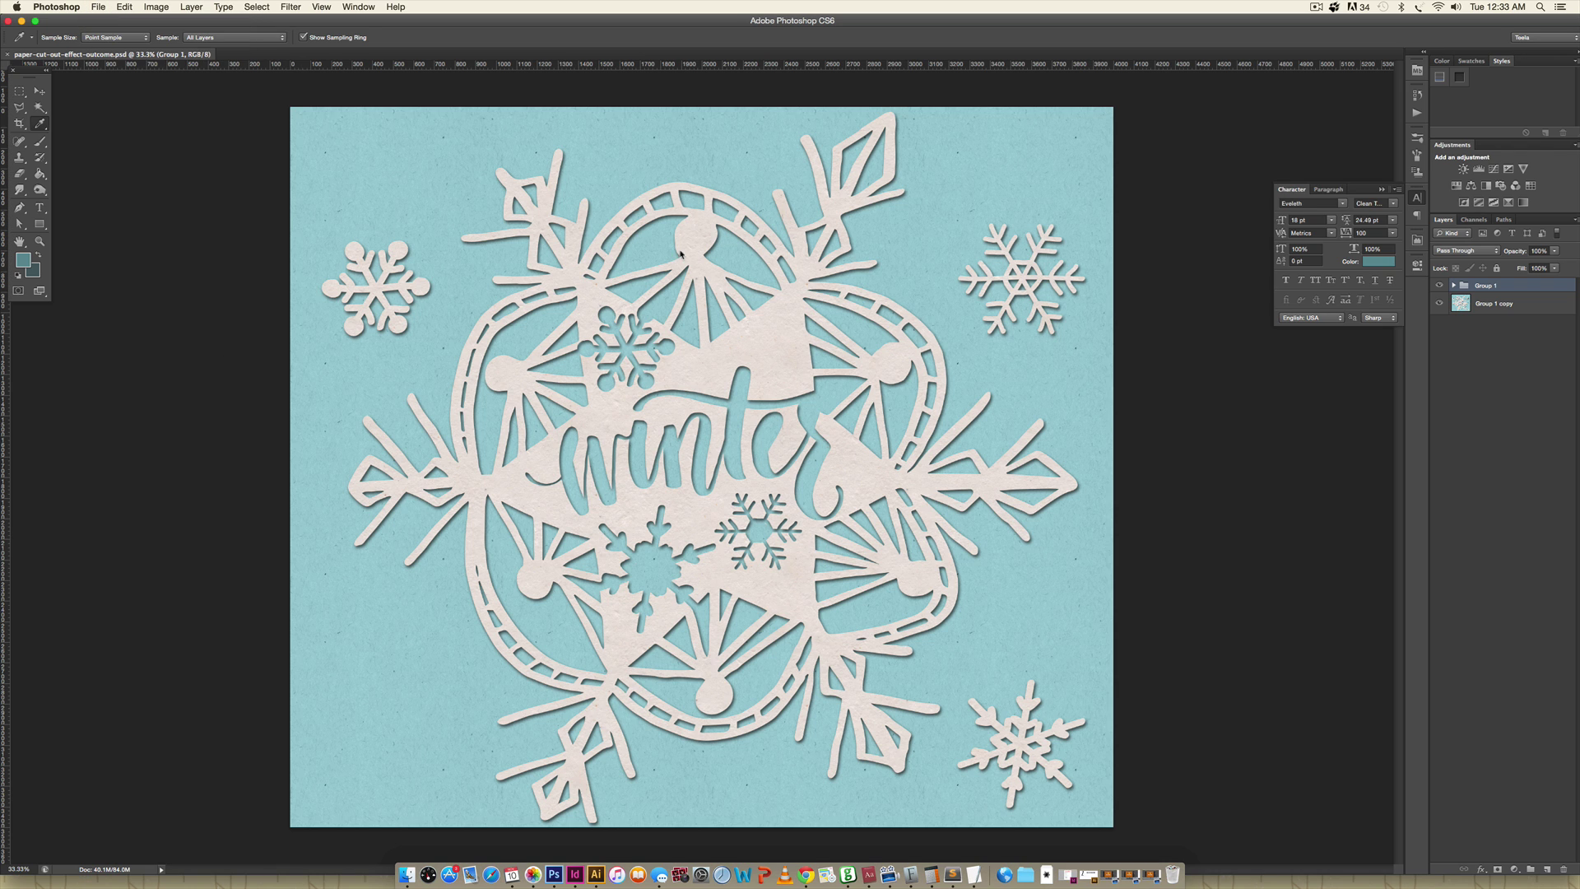
double_click(636, 261)
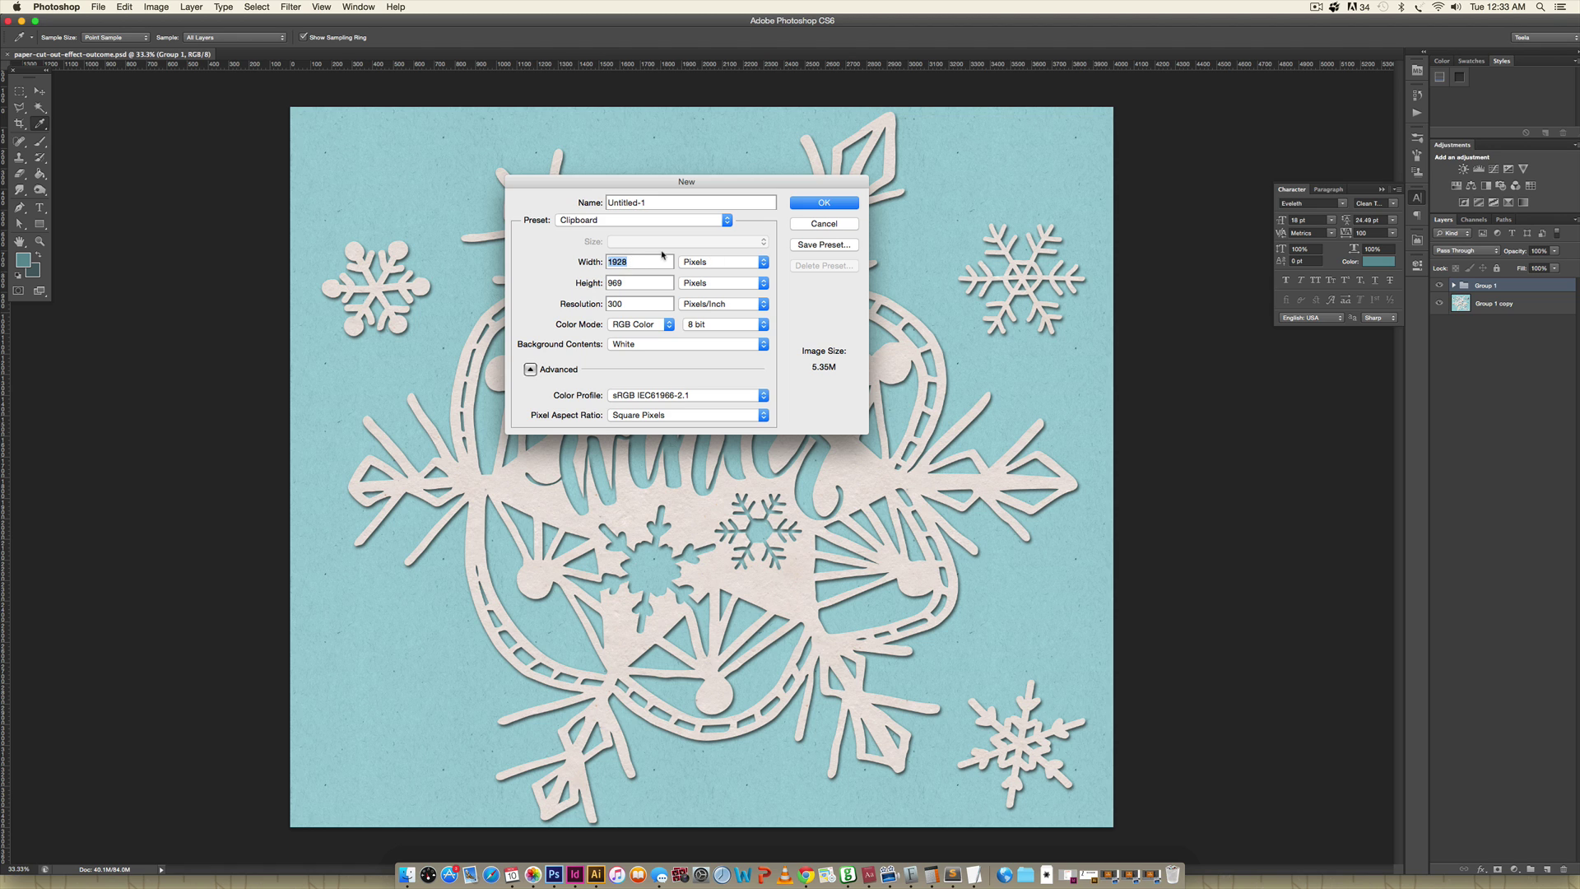
text(4000)
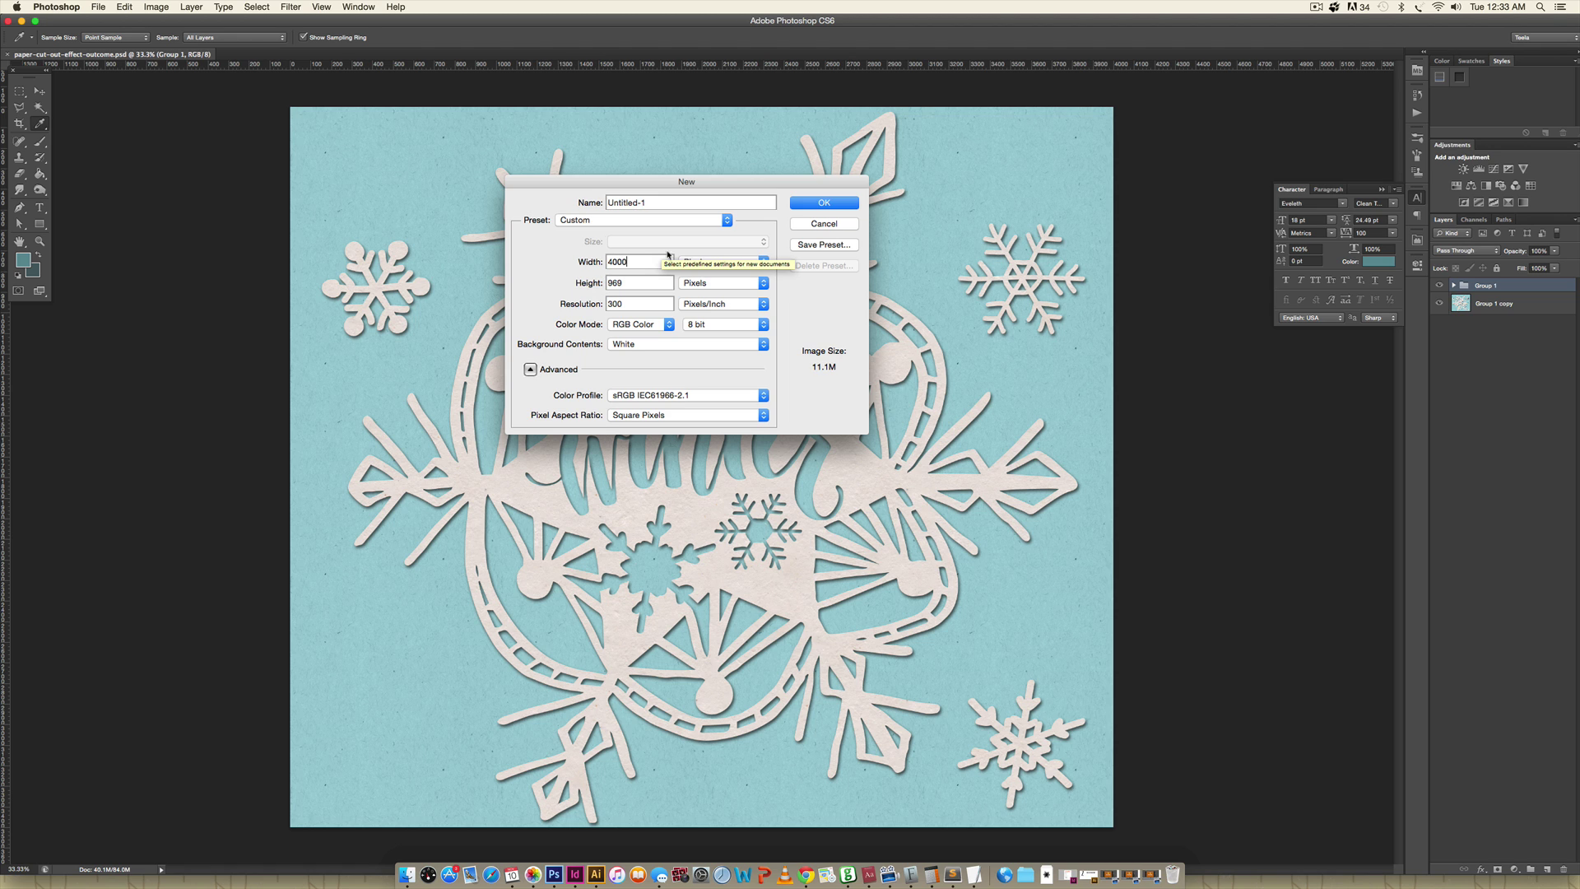
double_click(646, 282)
text(300)
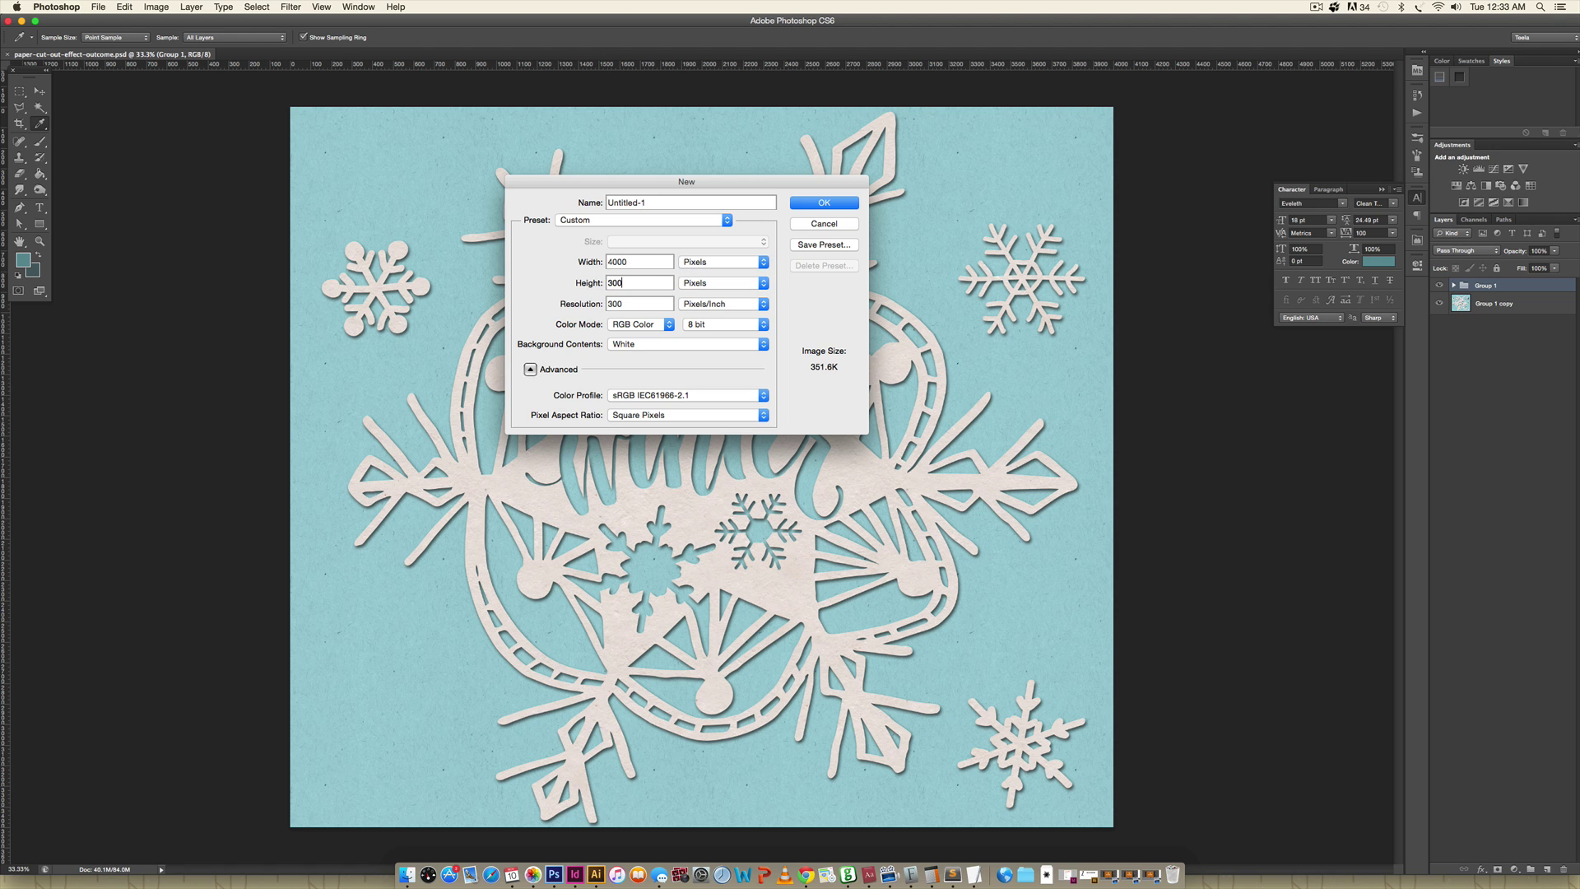
text(0)
click(838, 202)
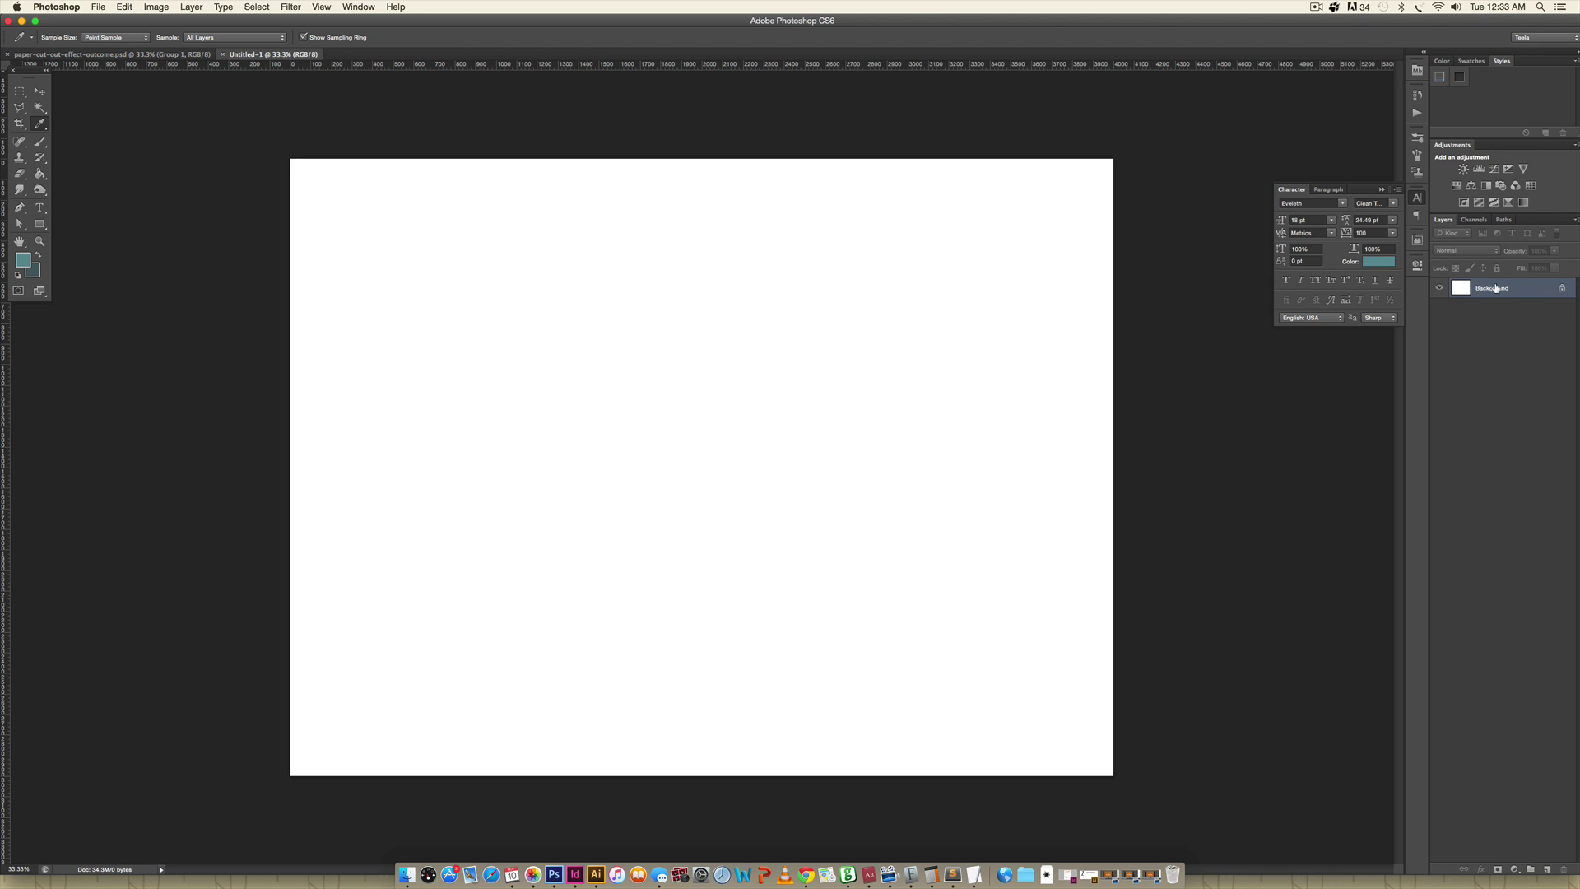
- Convert the Background to Layer 0 and give it an earth-72dpi-rgb Pattern Overlay
double_click(1528, 290)
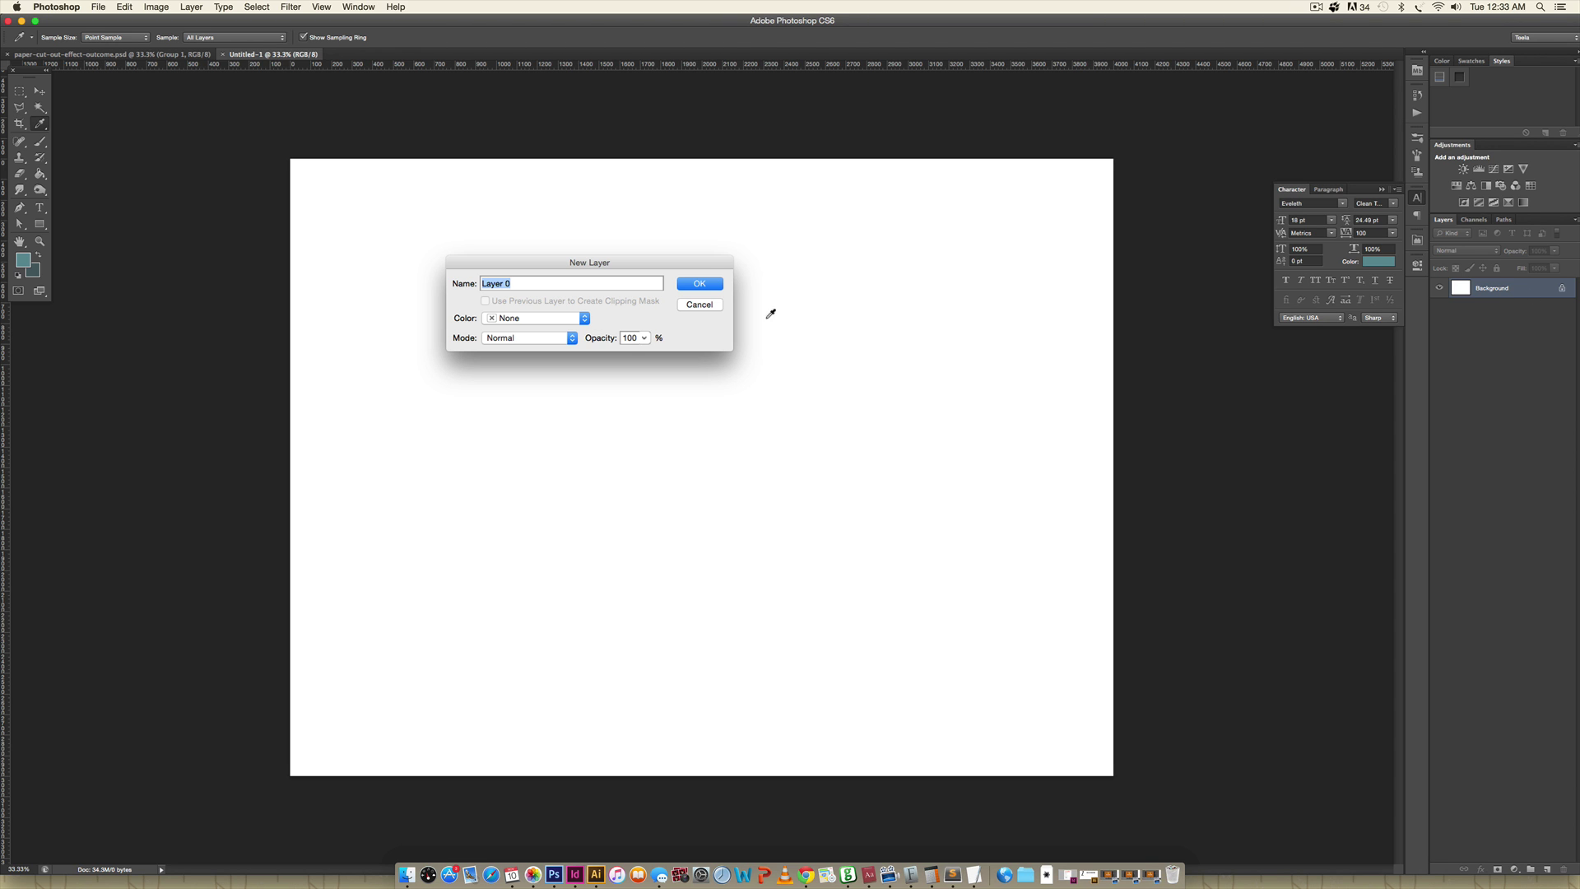
click(695, 285)
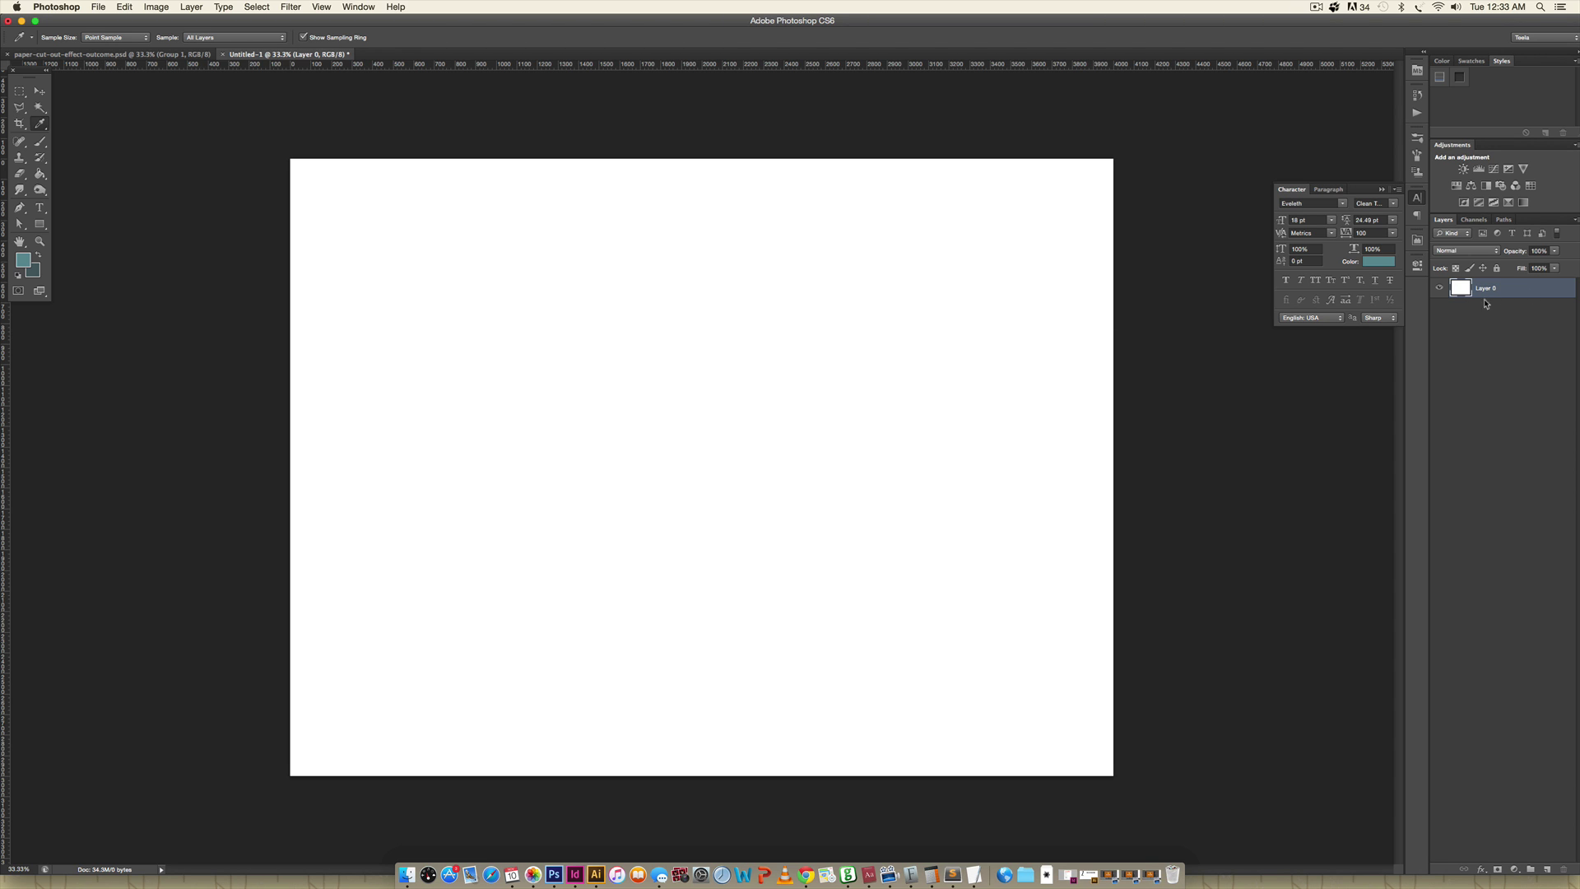
double_click(1516, 290)
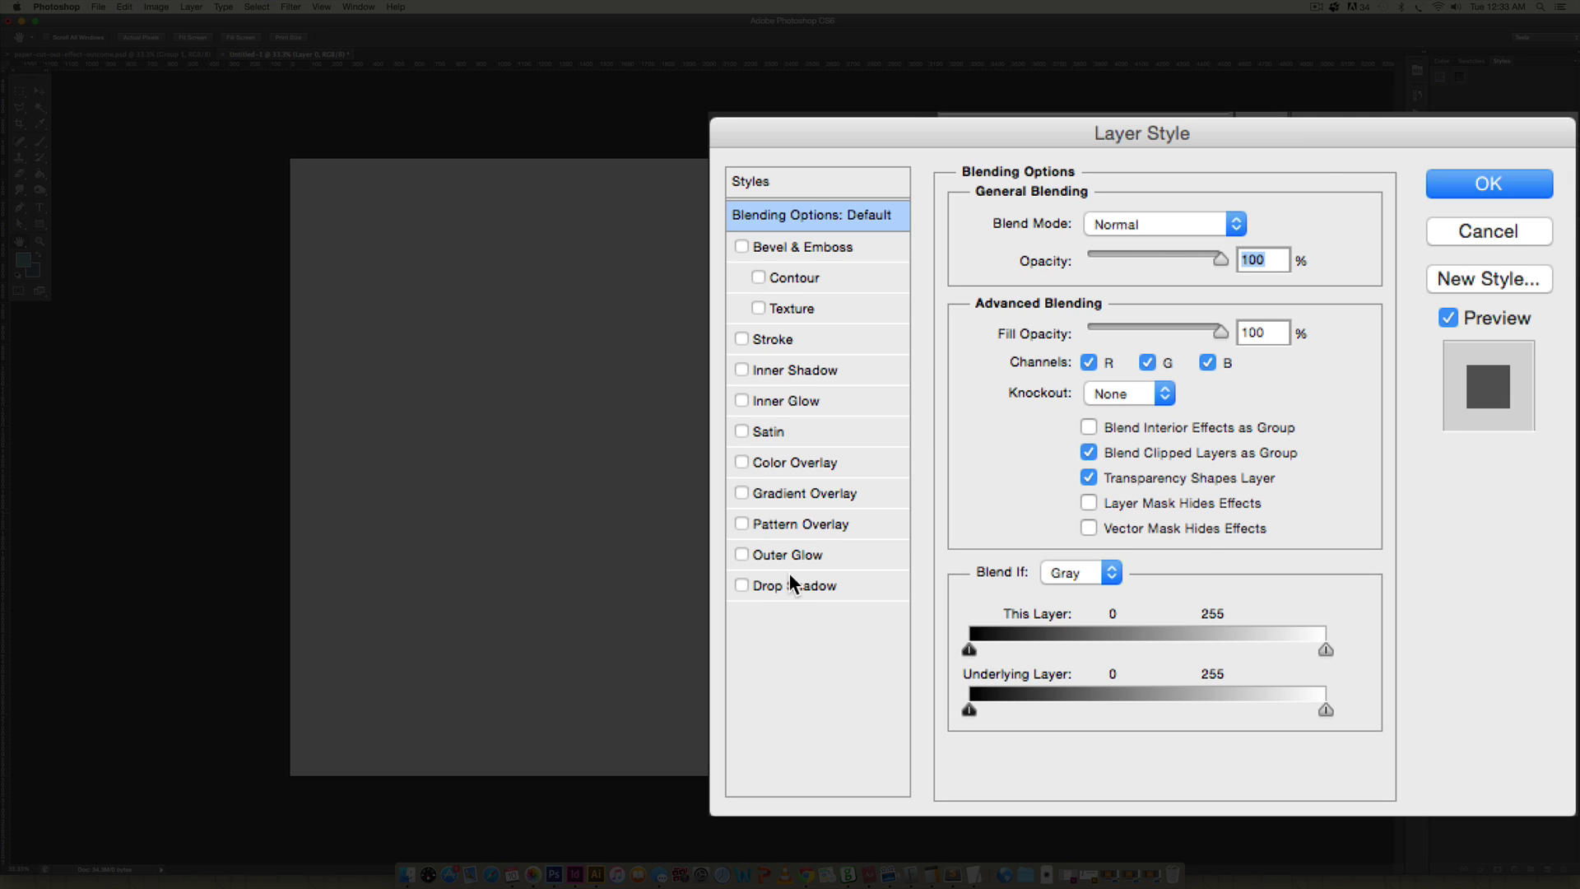
click(798, 524)
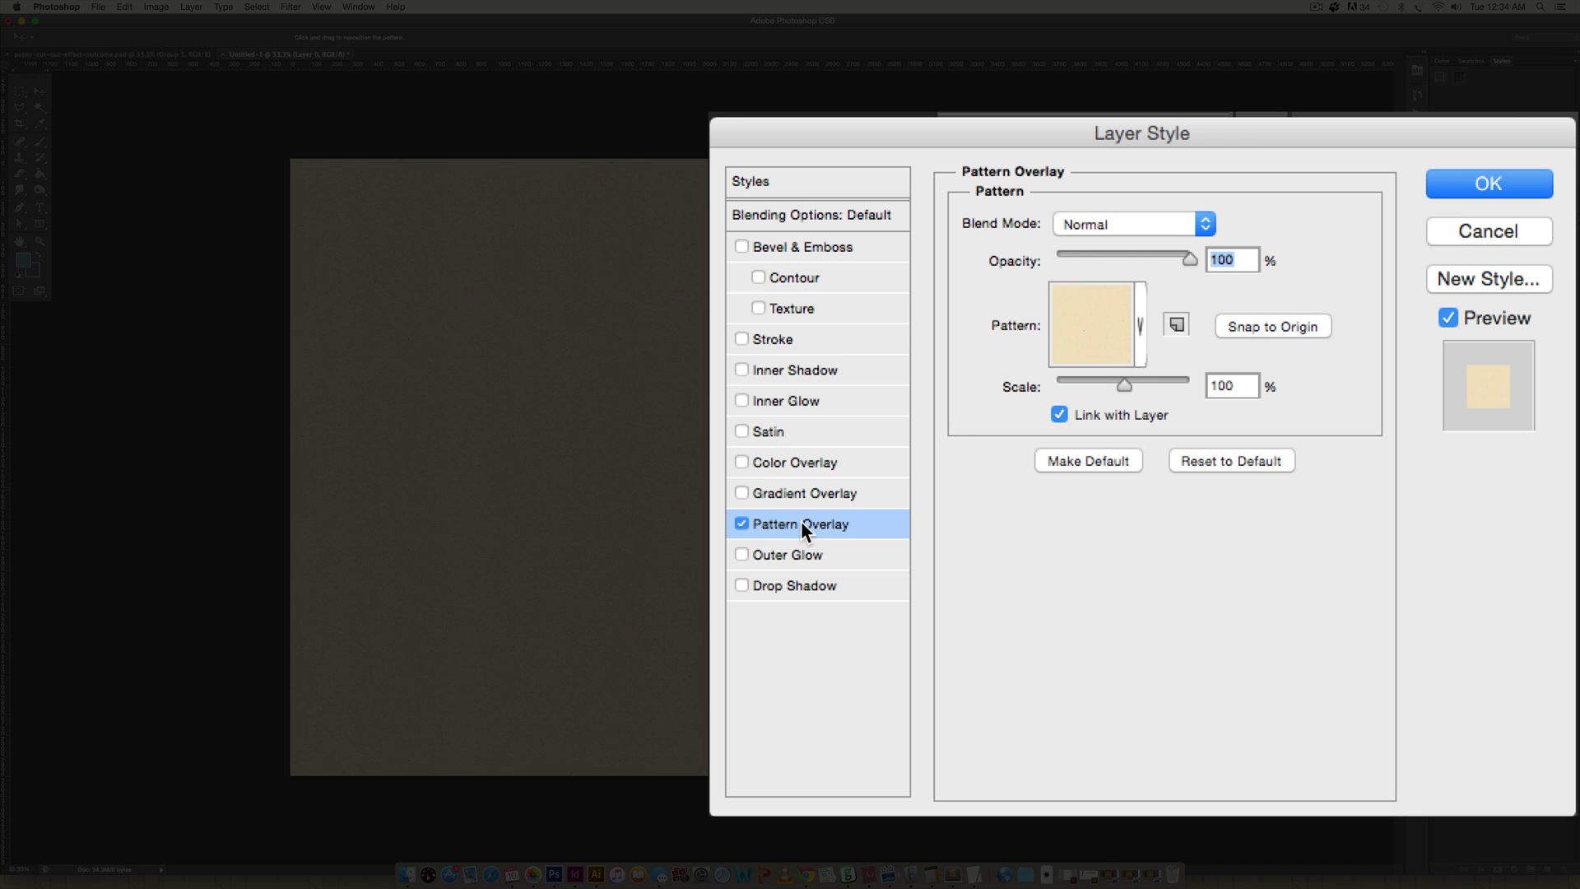
click(1116, 339)
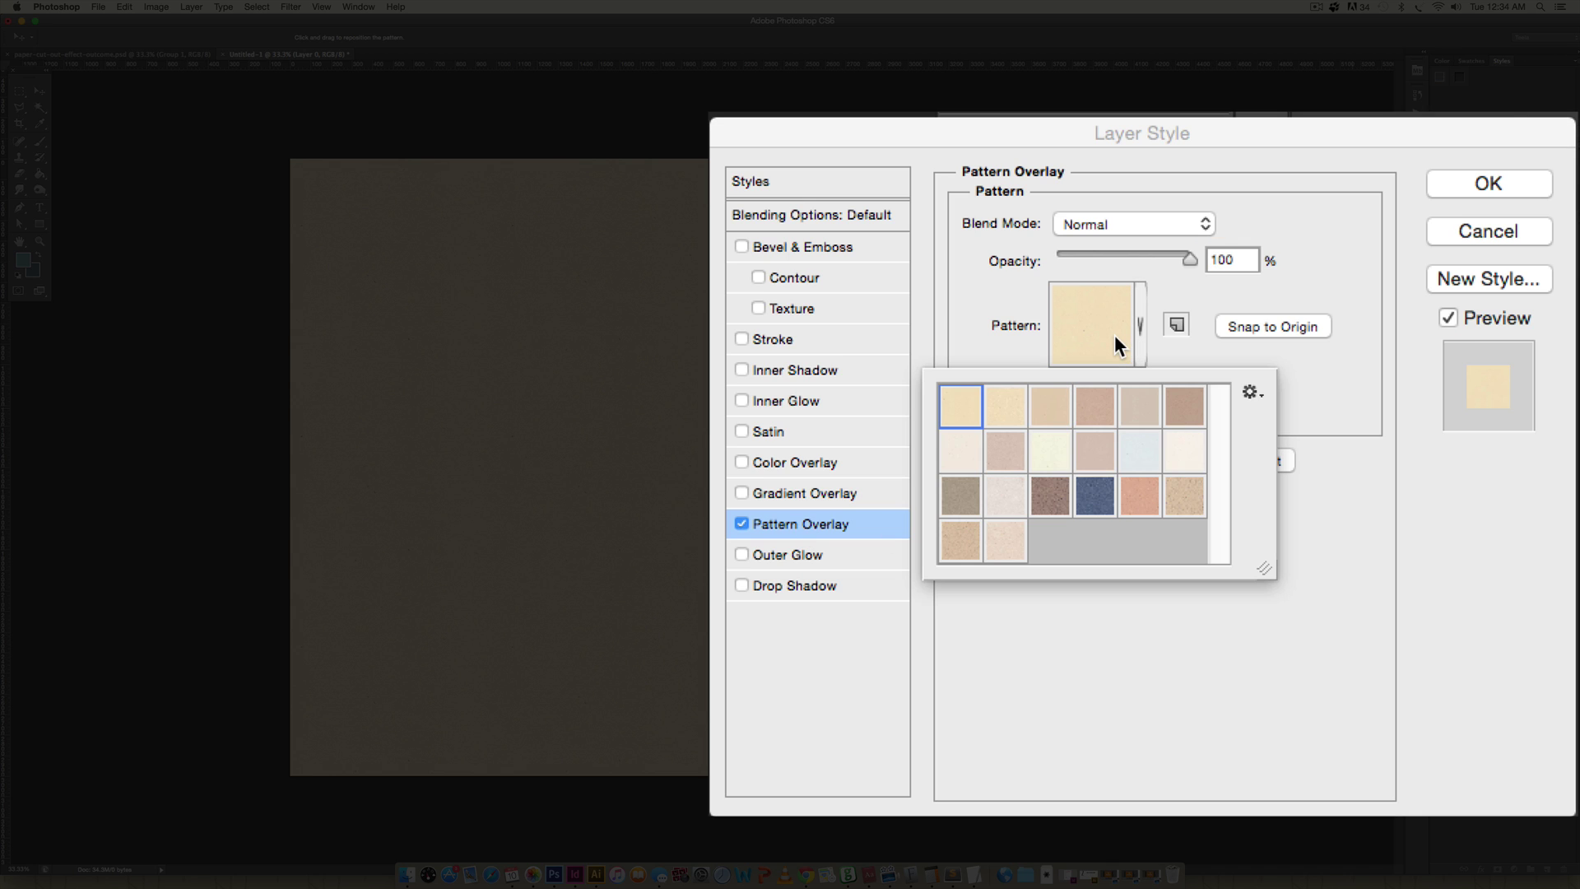
click(1092, 405)
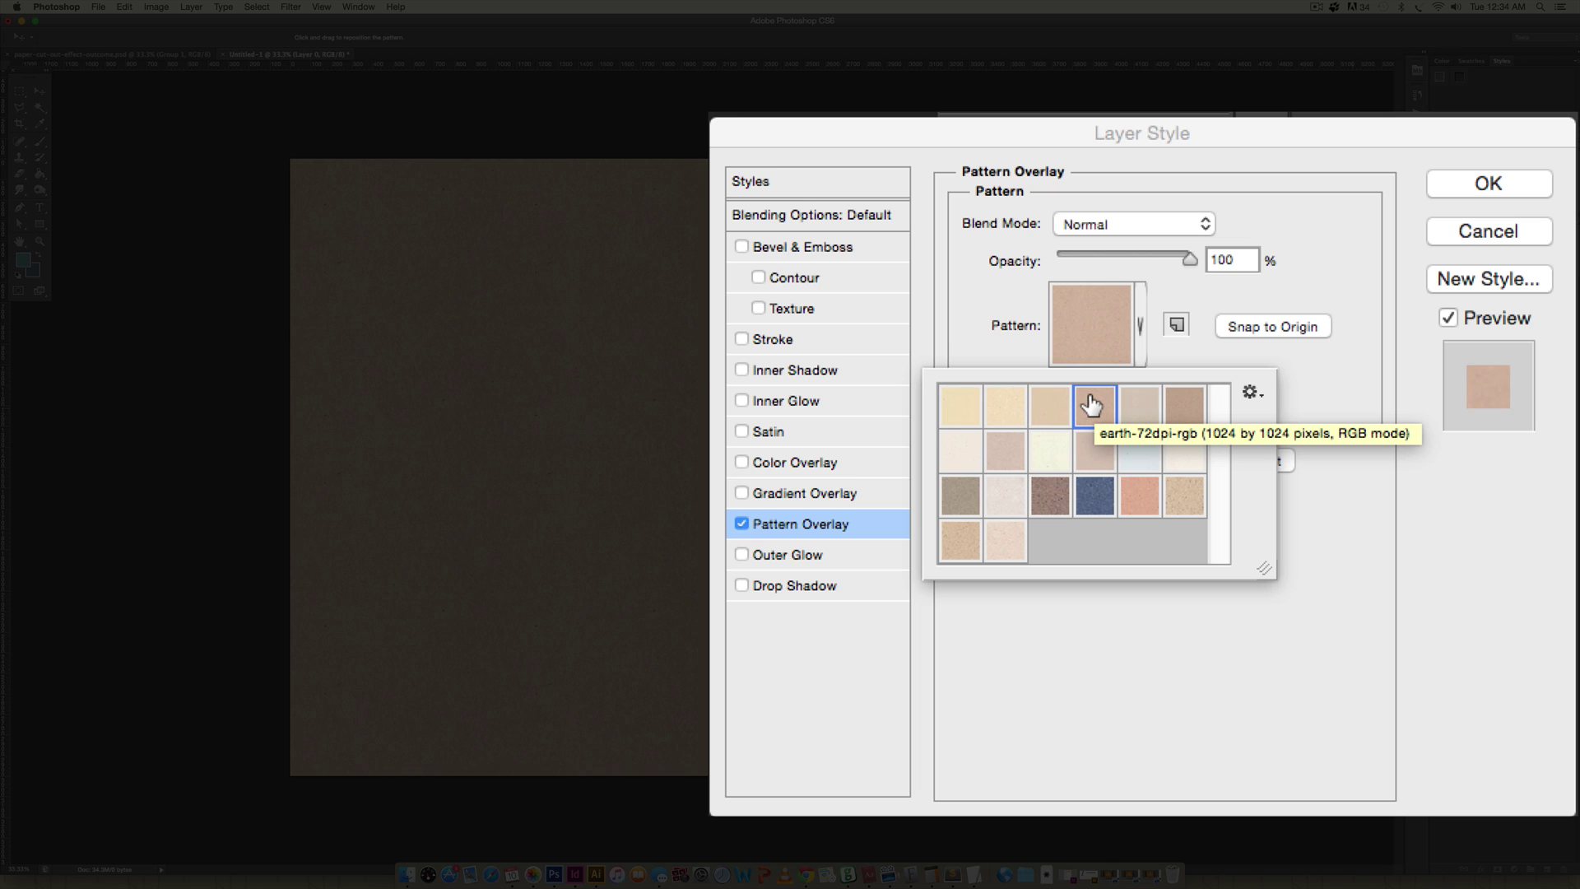
click(1347, 415)
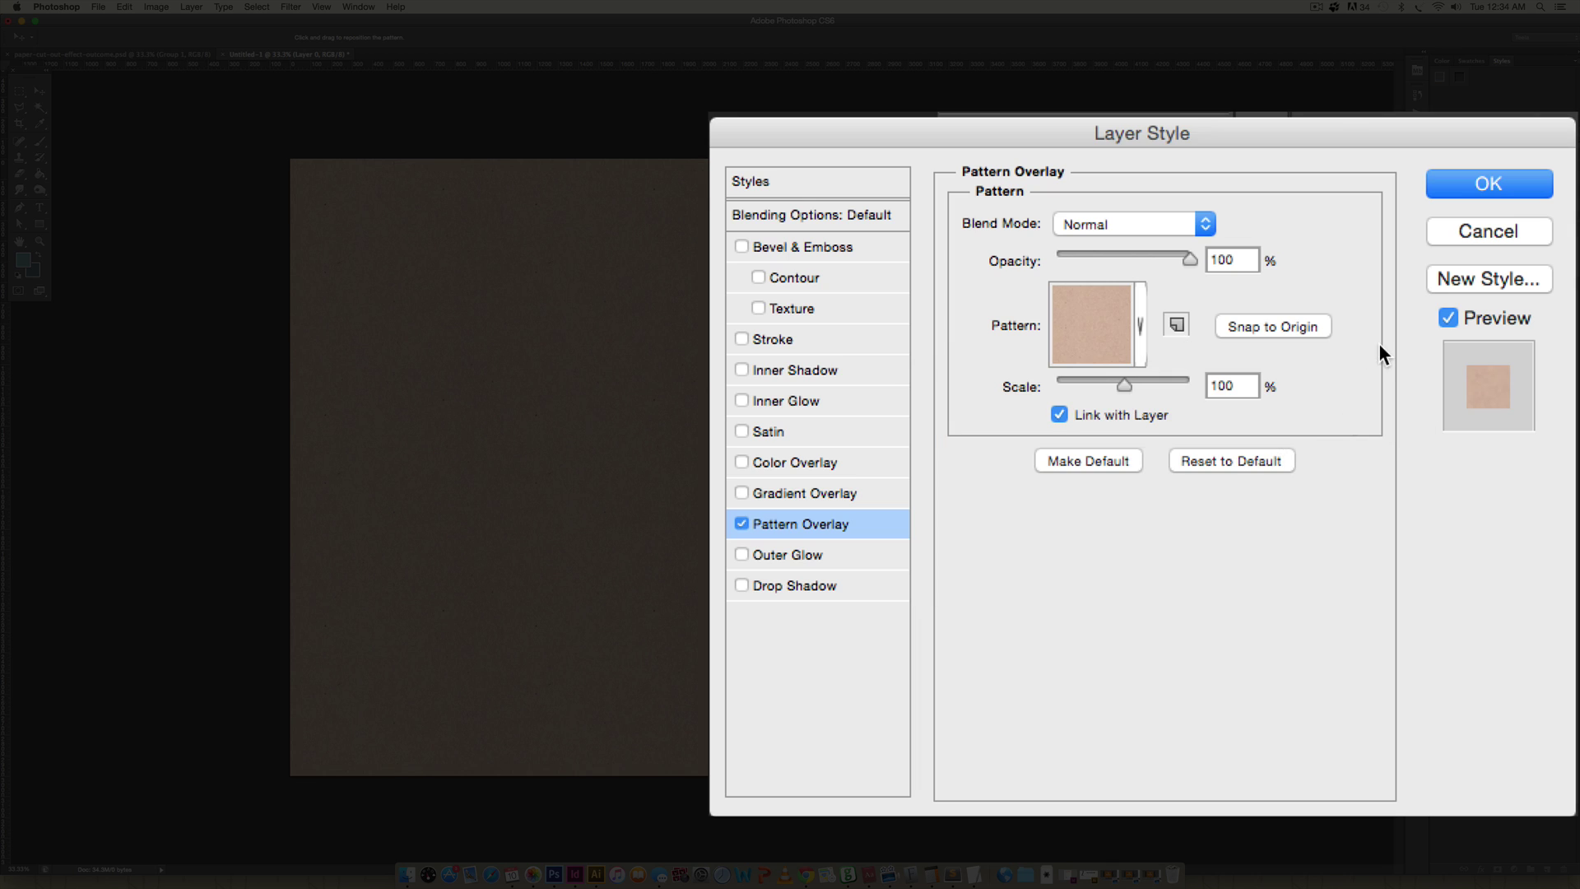
click(1496, 178)
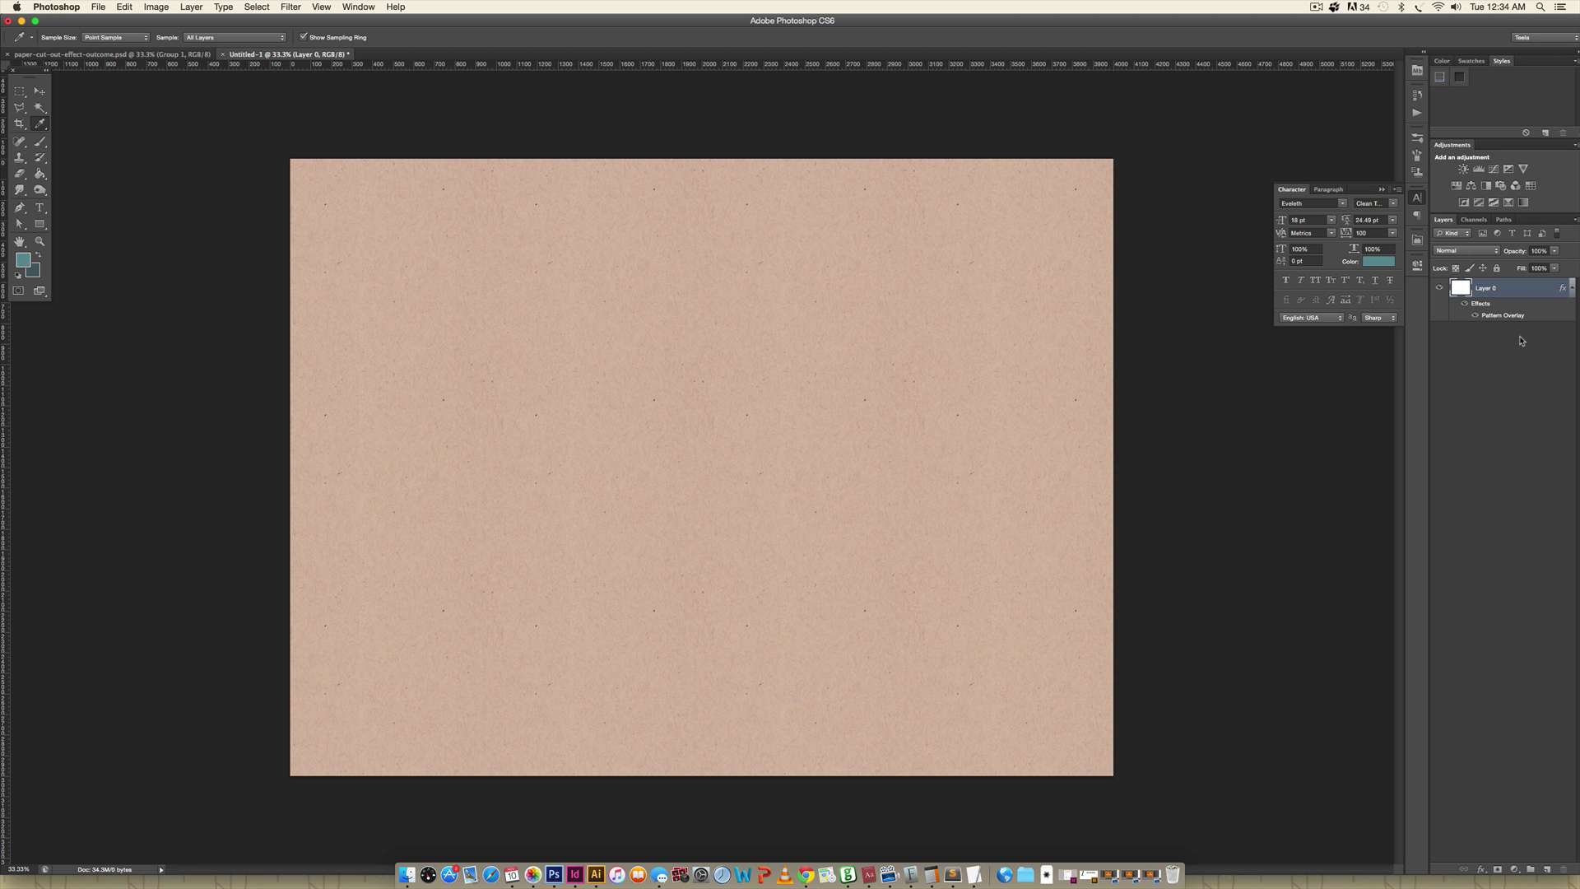
- Add a new empty layer and rename Layer 0 to 'background'
click(128, 54)
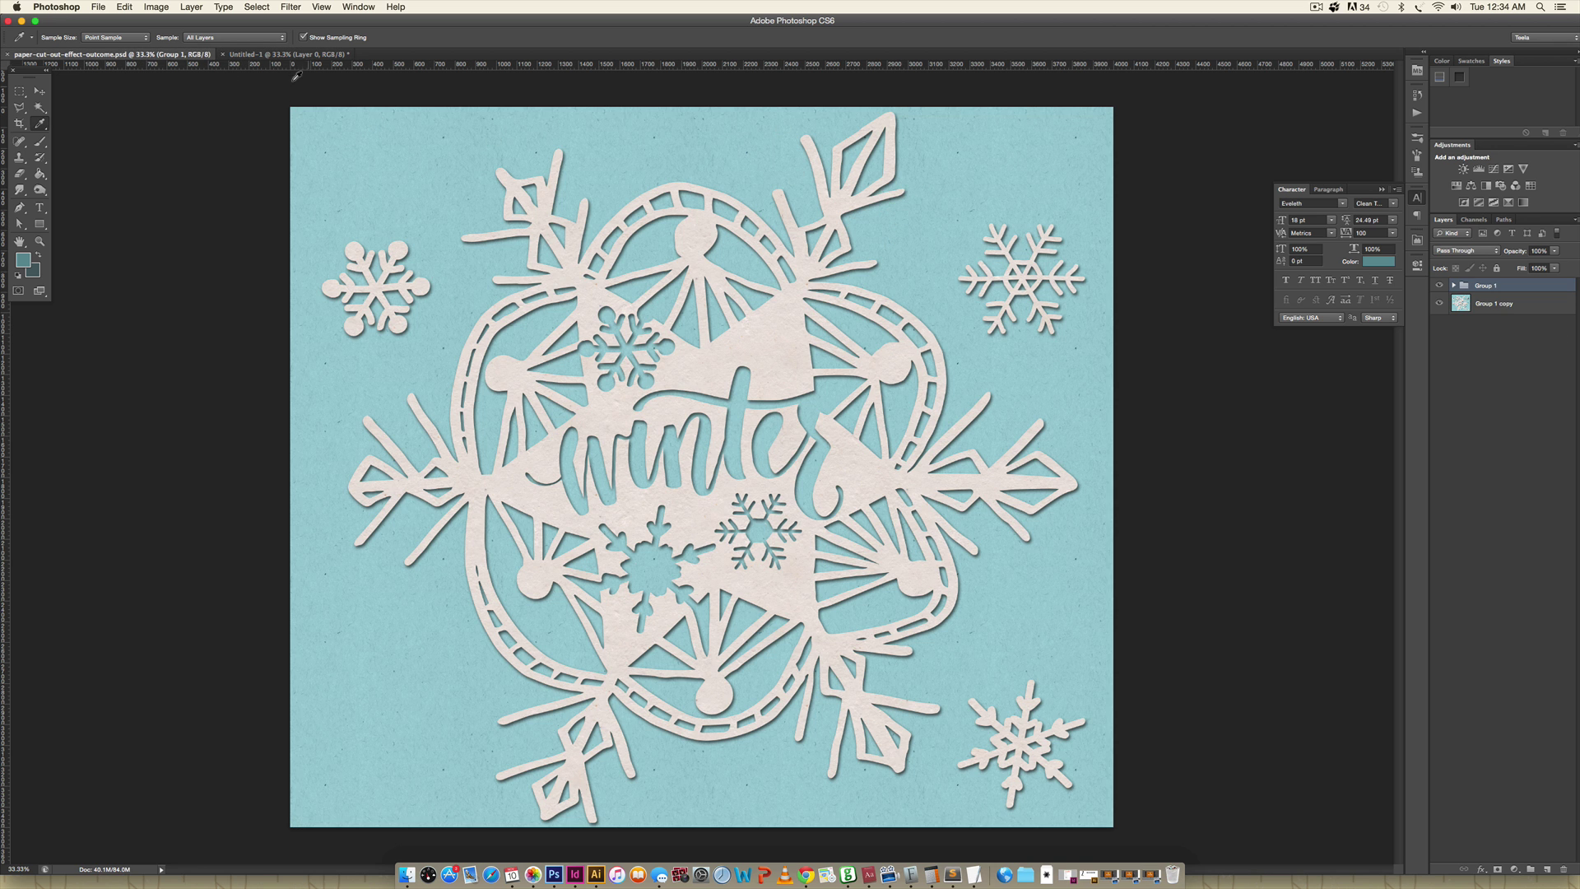
click(288, 54)
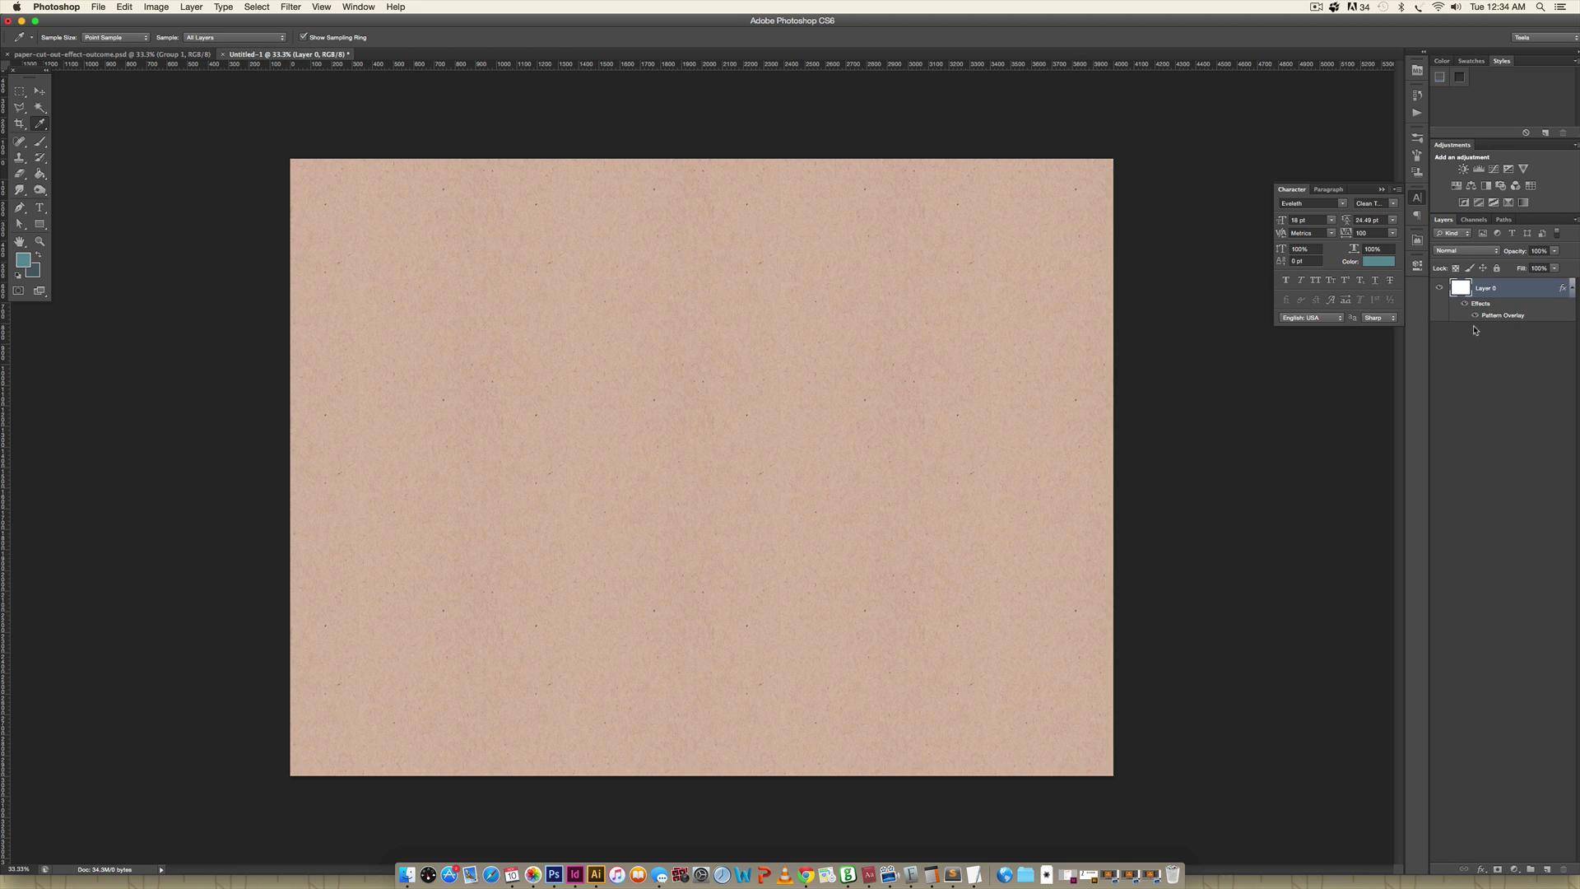
click(1547, 869)
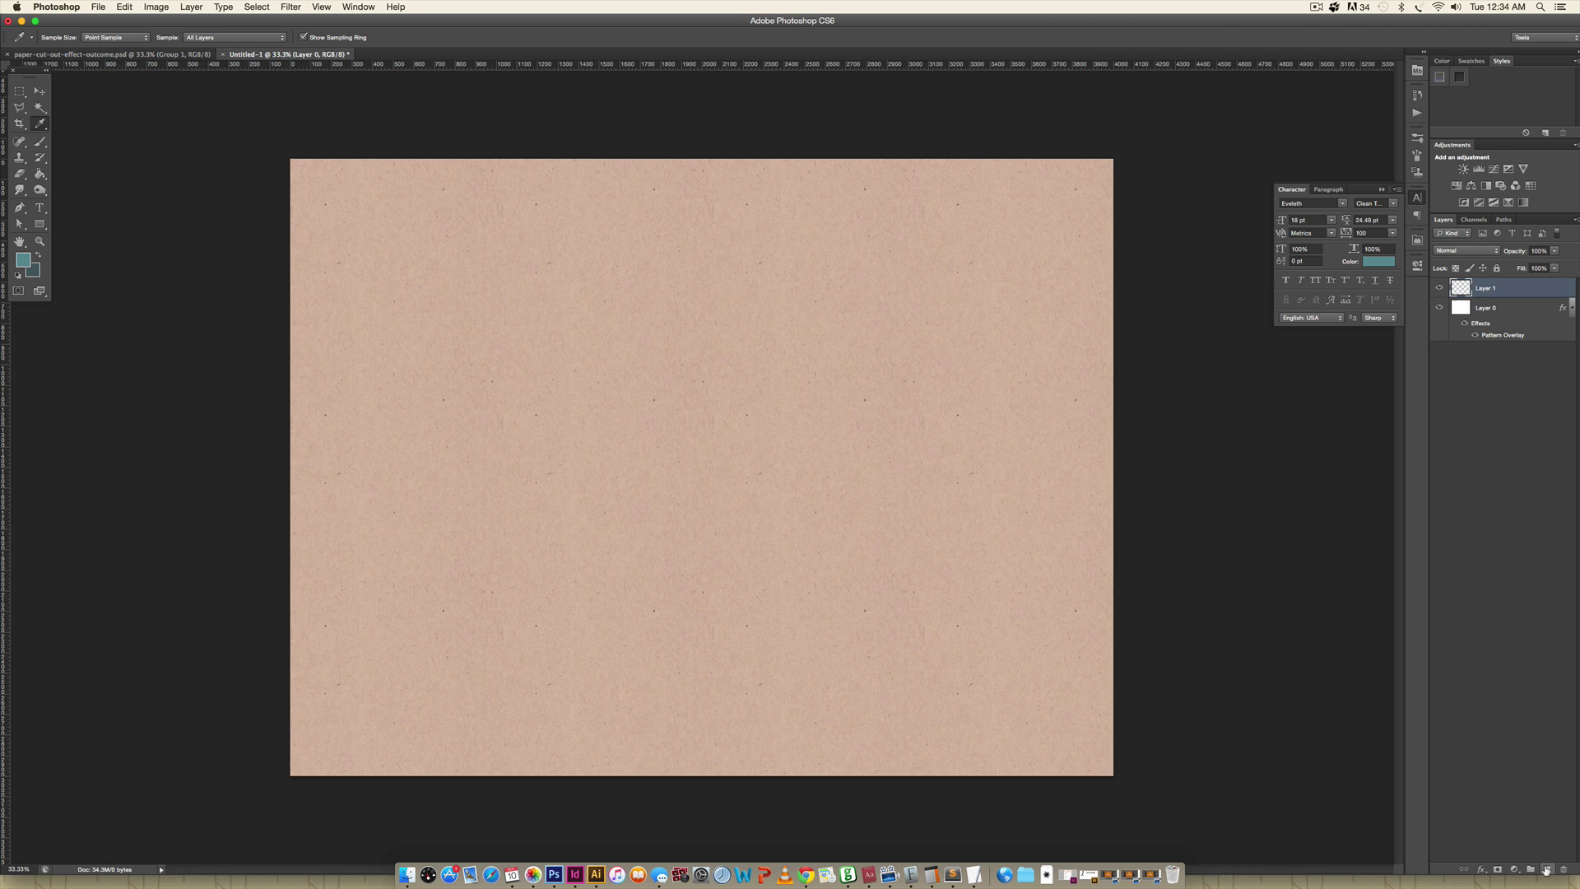
double_click(1481, 309)
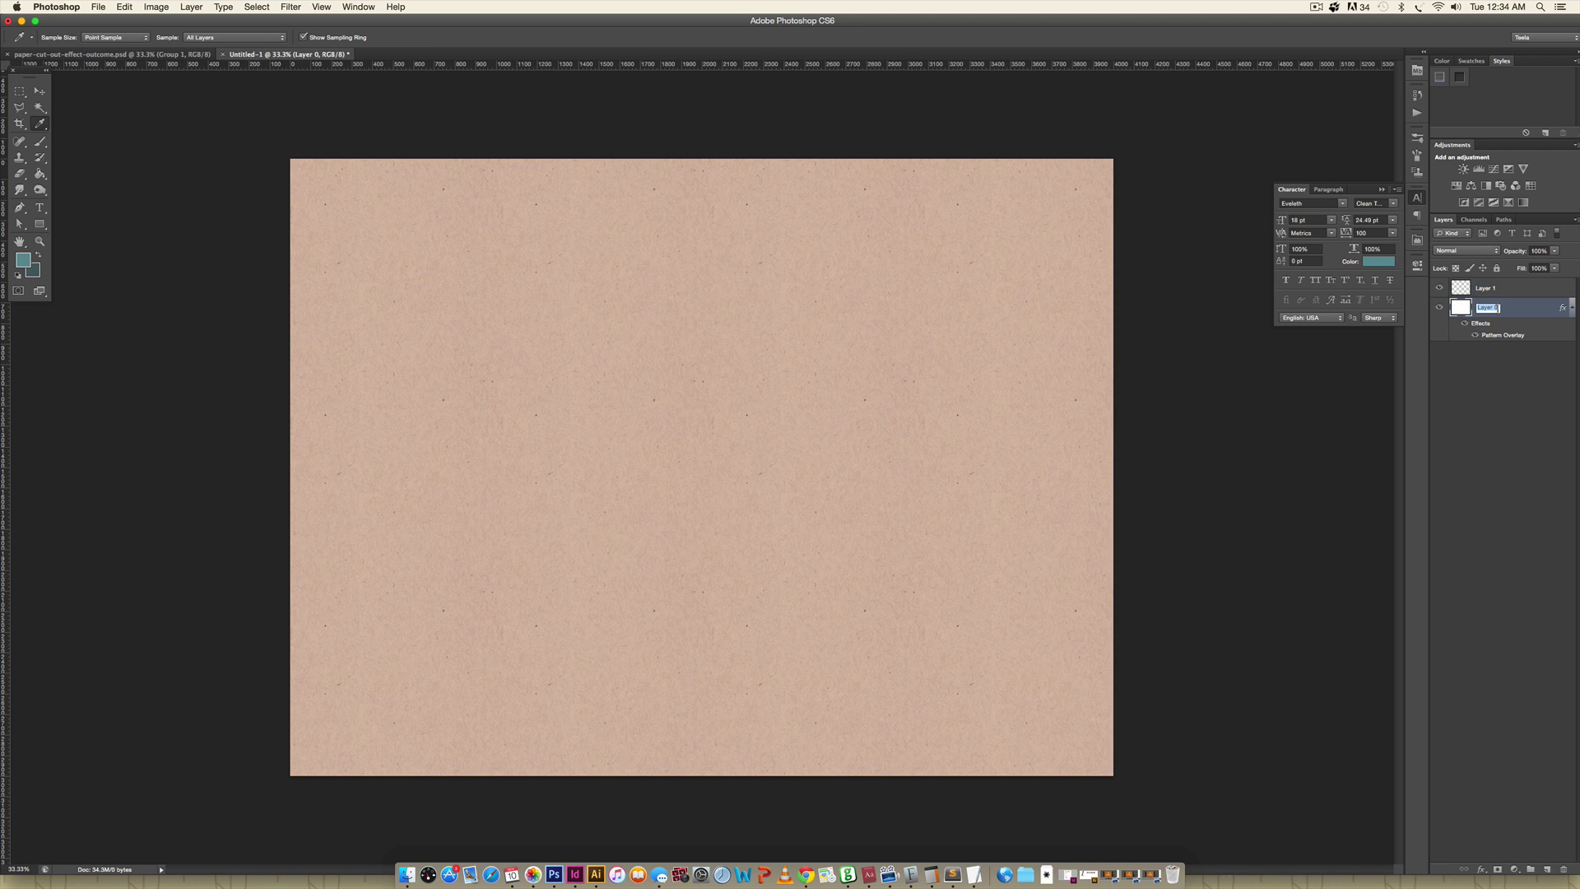
text(background)
key(Return)
- Name the new layer 'background color' and set the foreground colour to teal #619098
double_click(1487, 288)
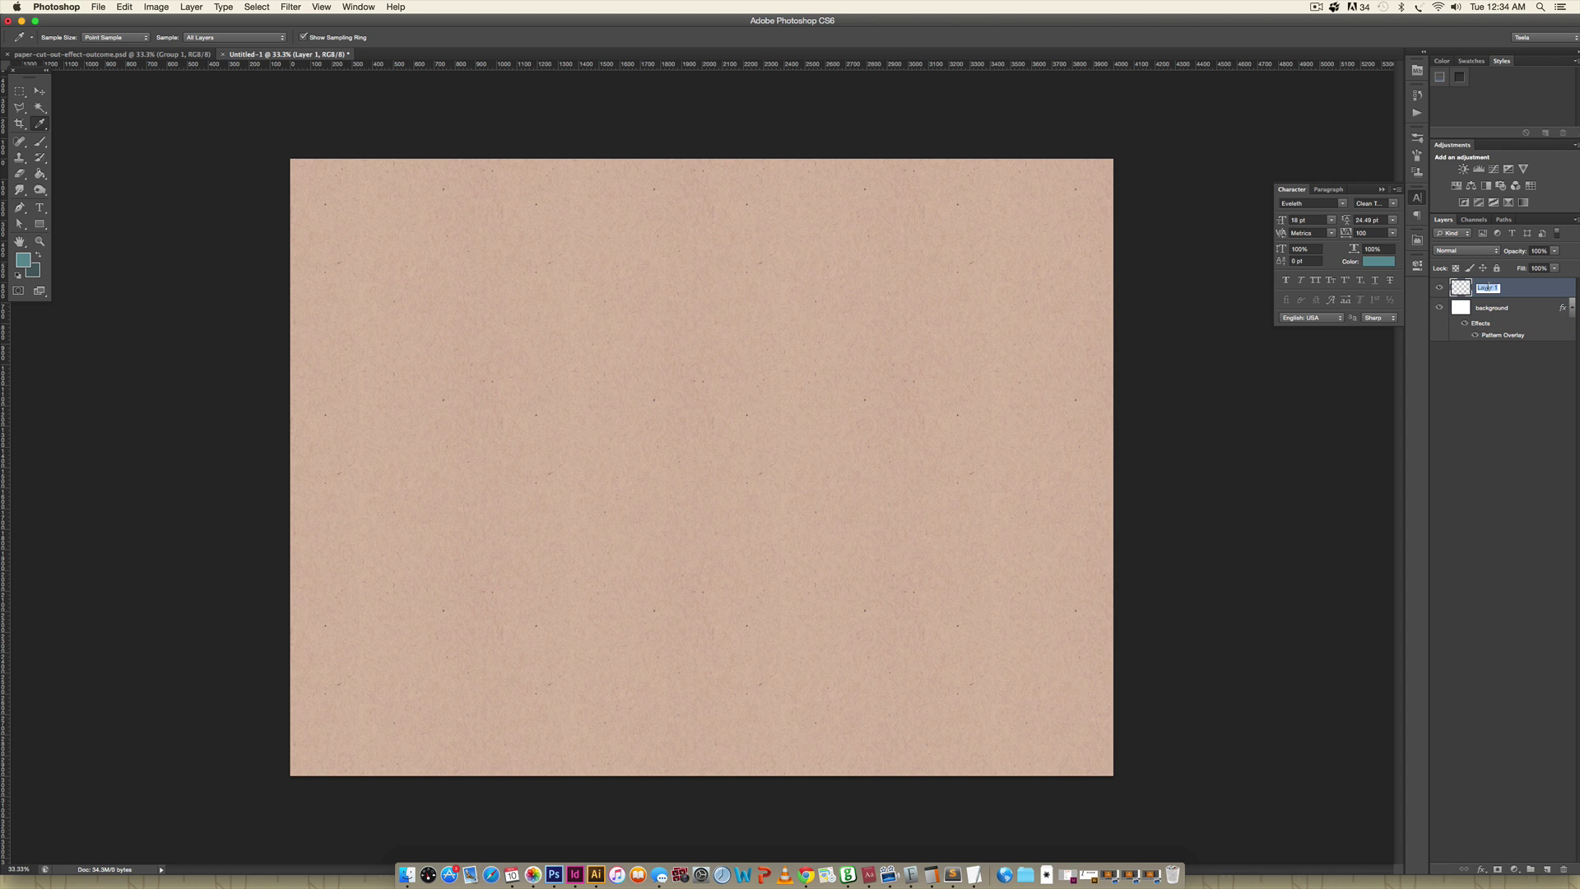
text(tackground color)
key(Return)
click(25, 260)
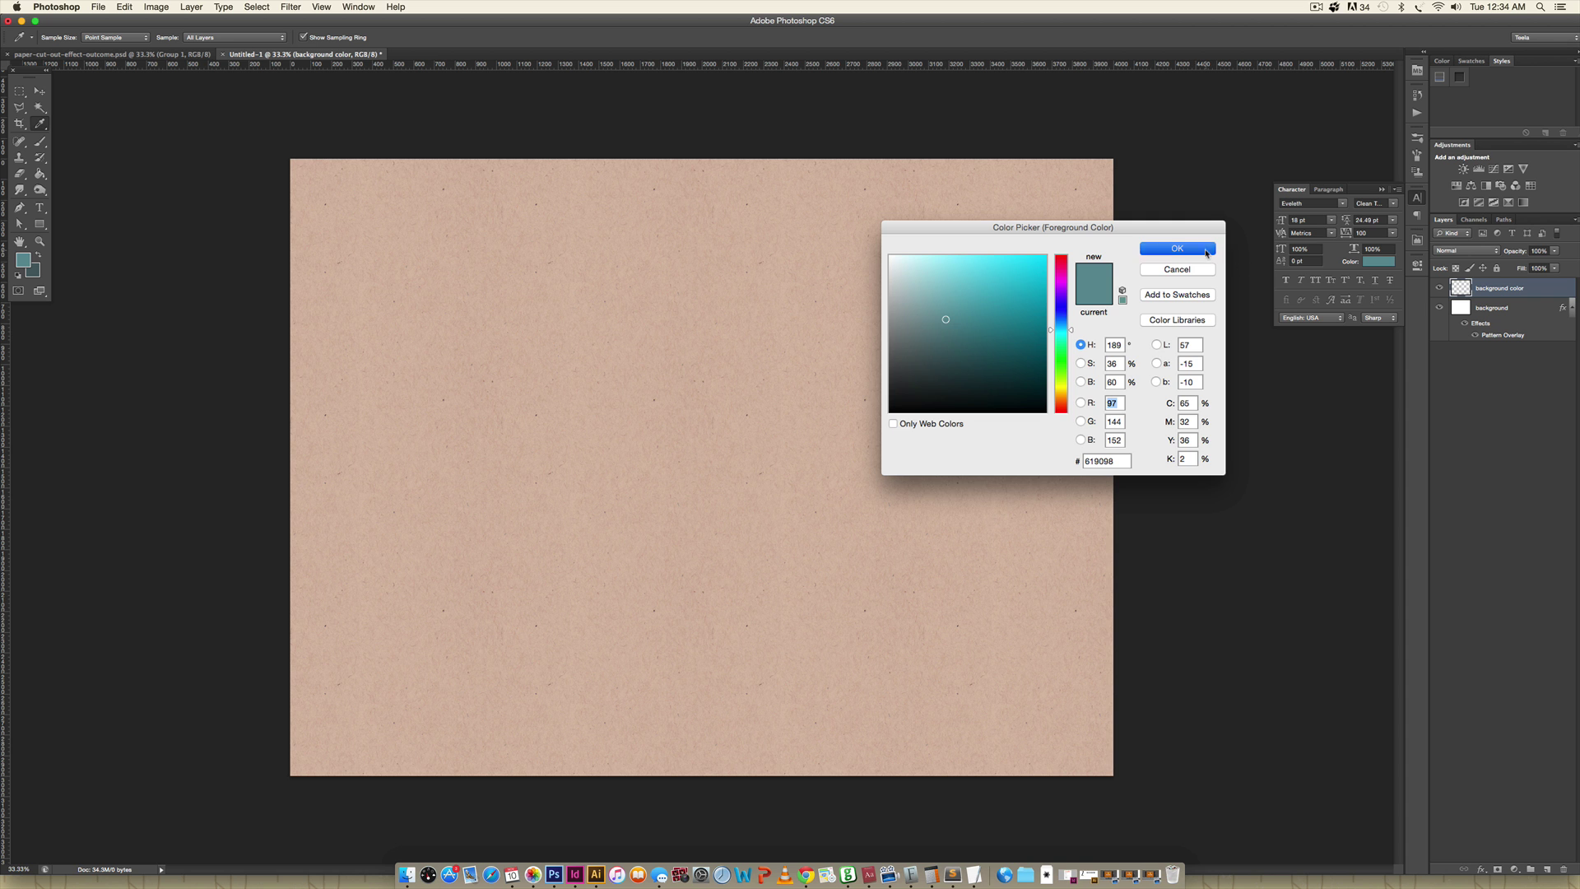
click(1328, 126)
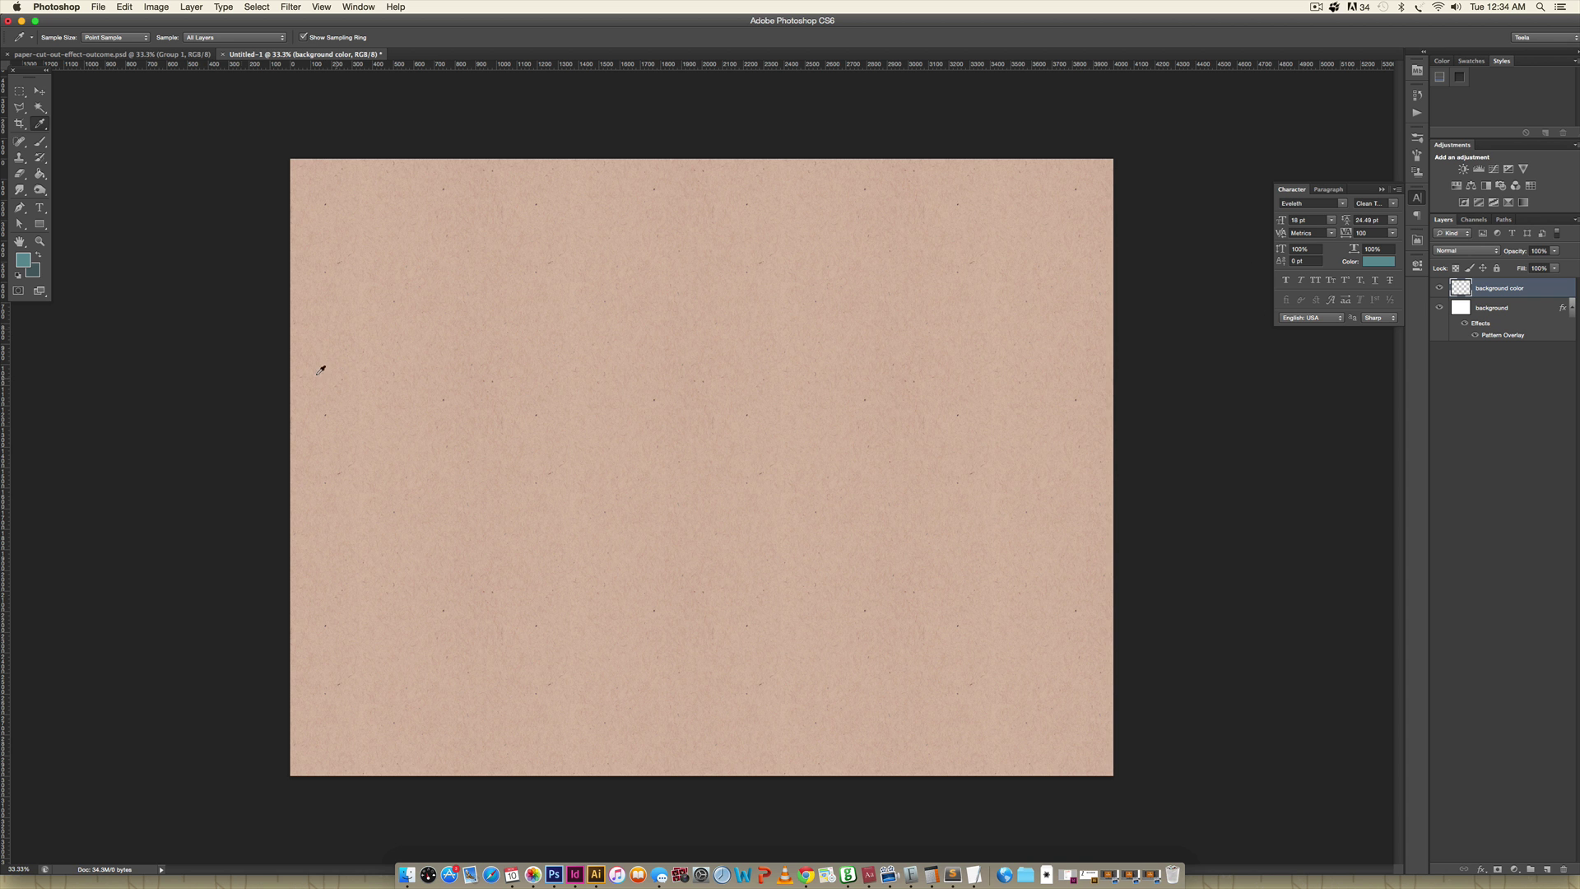
- Fill 'background color' with teal, set its blend mode to Color, then switch to Illustrator
click(38, 256)
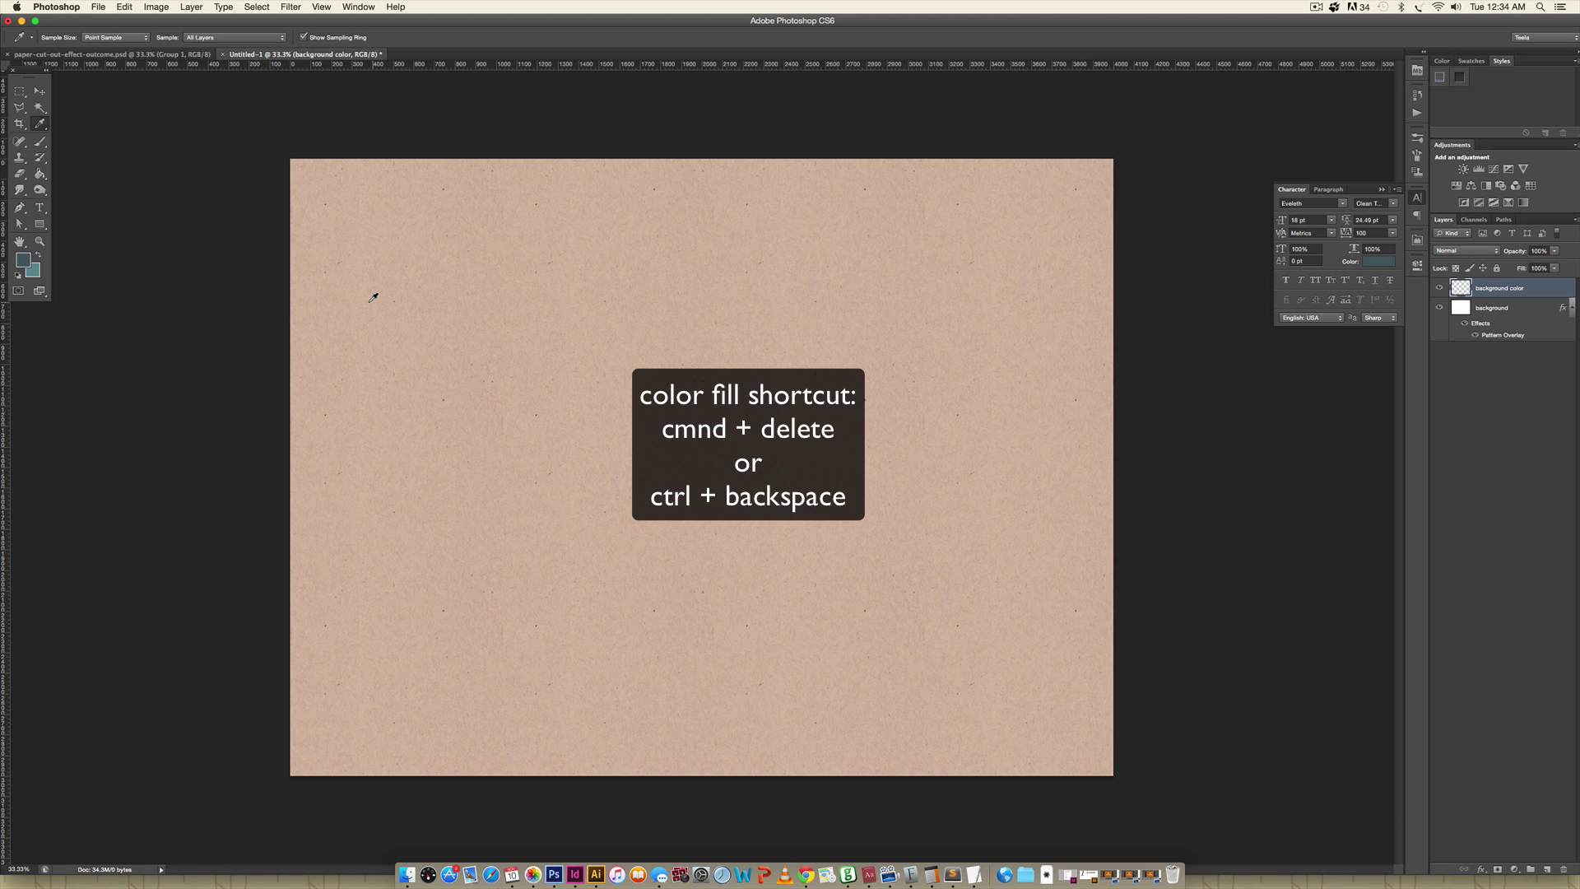
key(super+BackSpace)
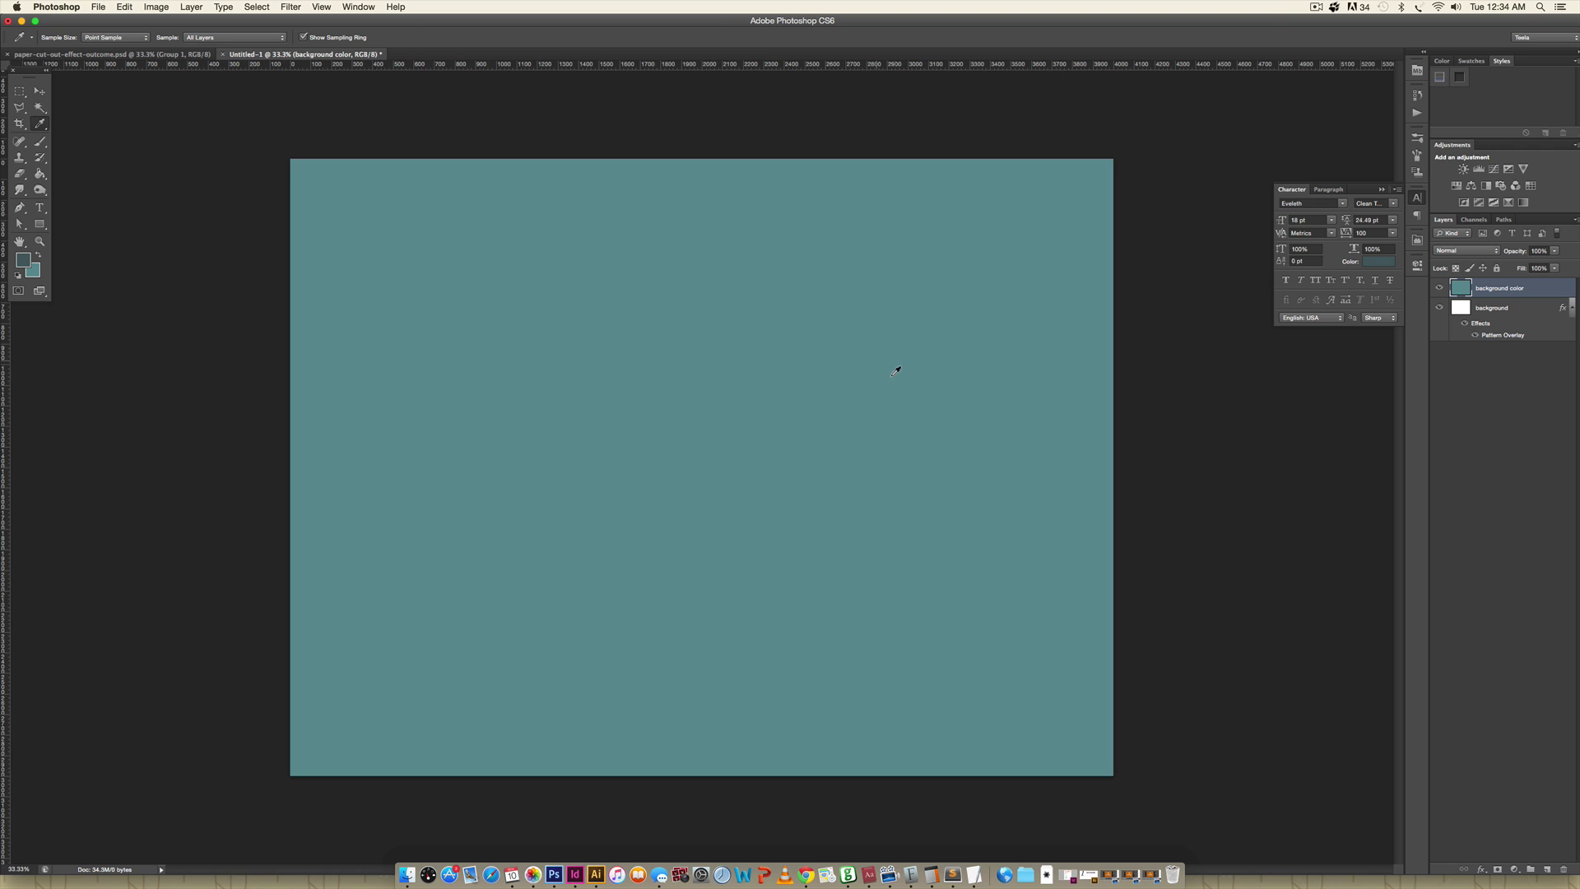
key(v)
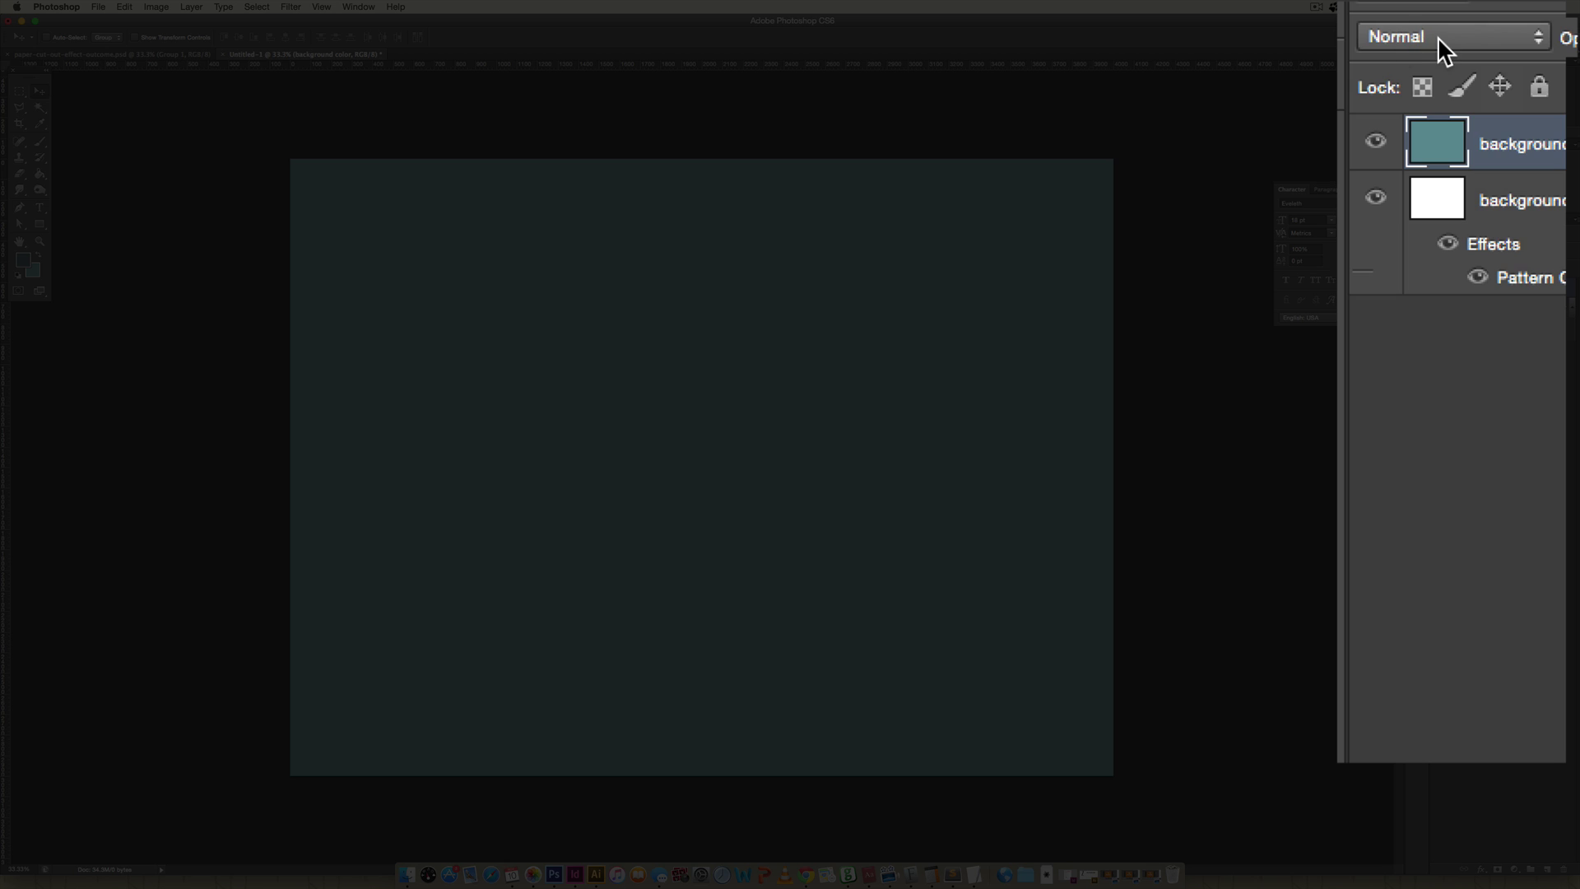
click(1478, 253)
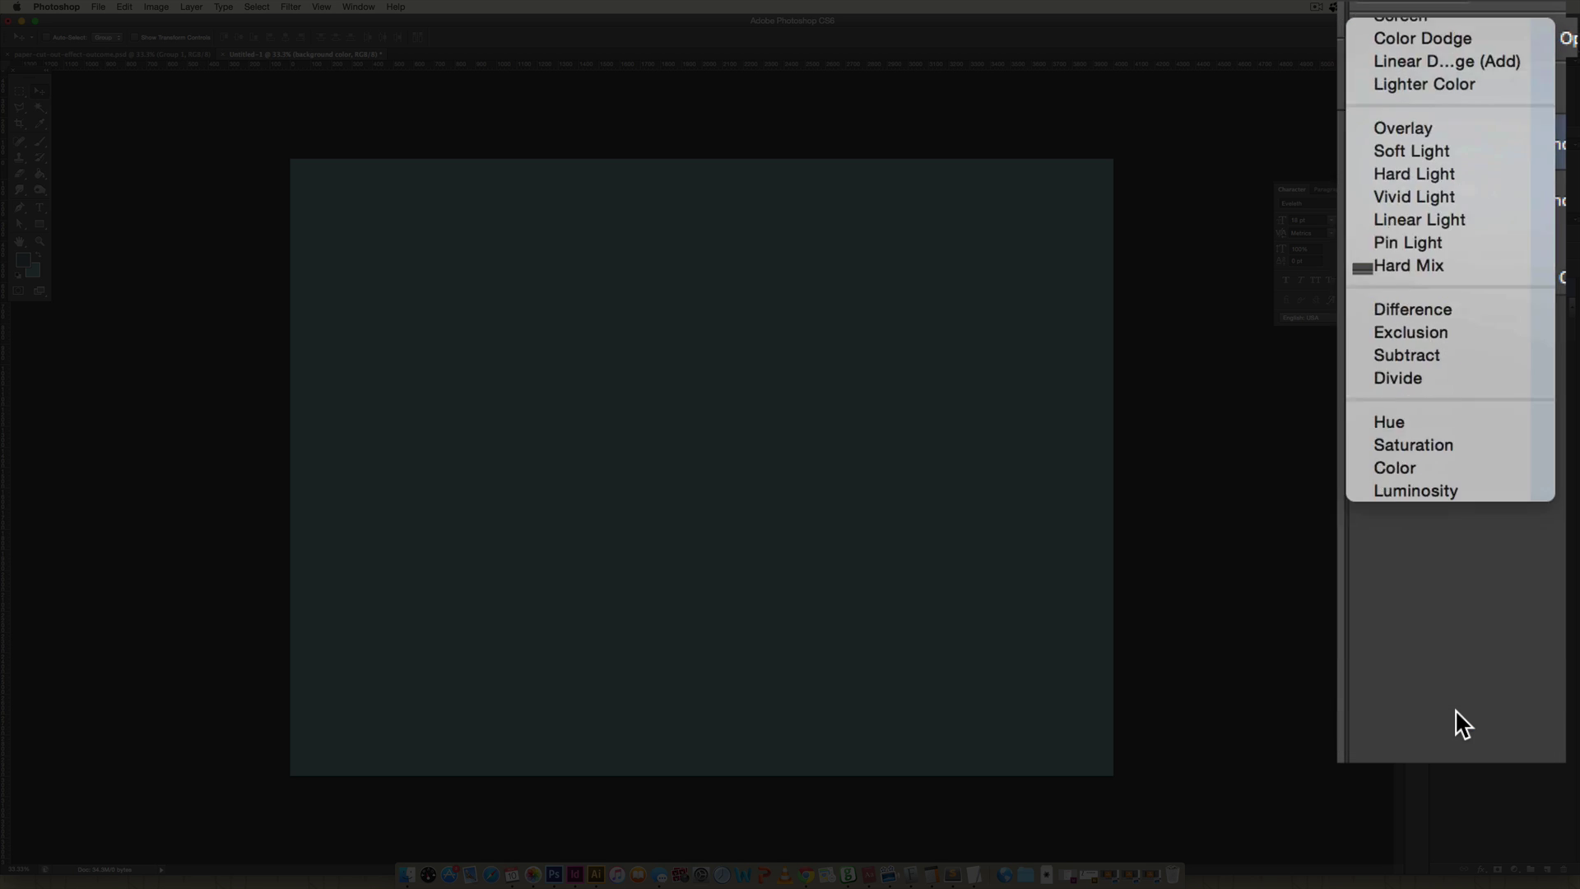
click(1468, 491)
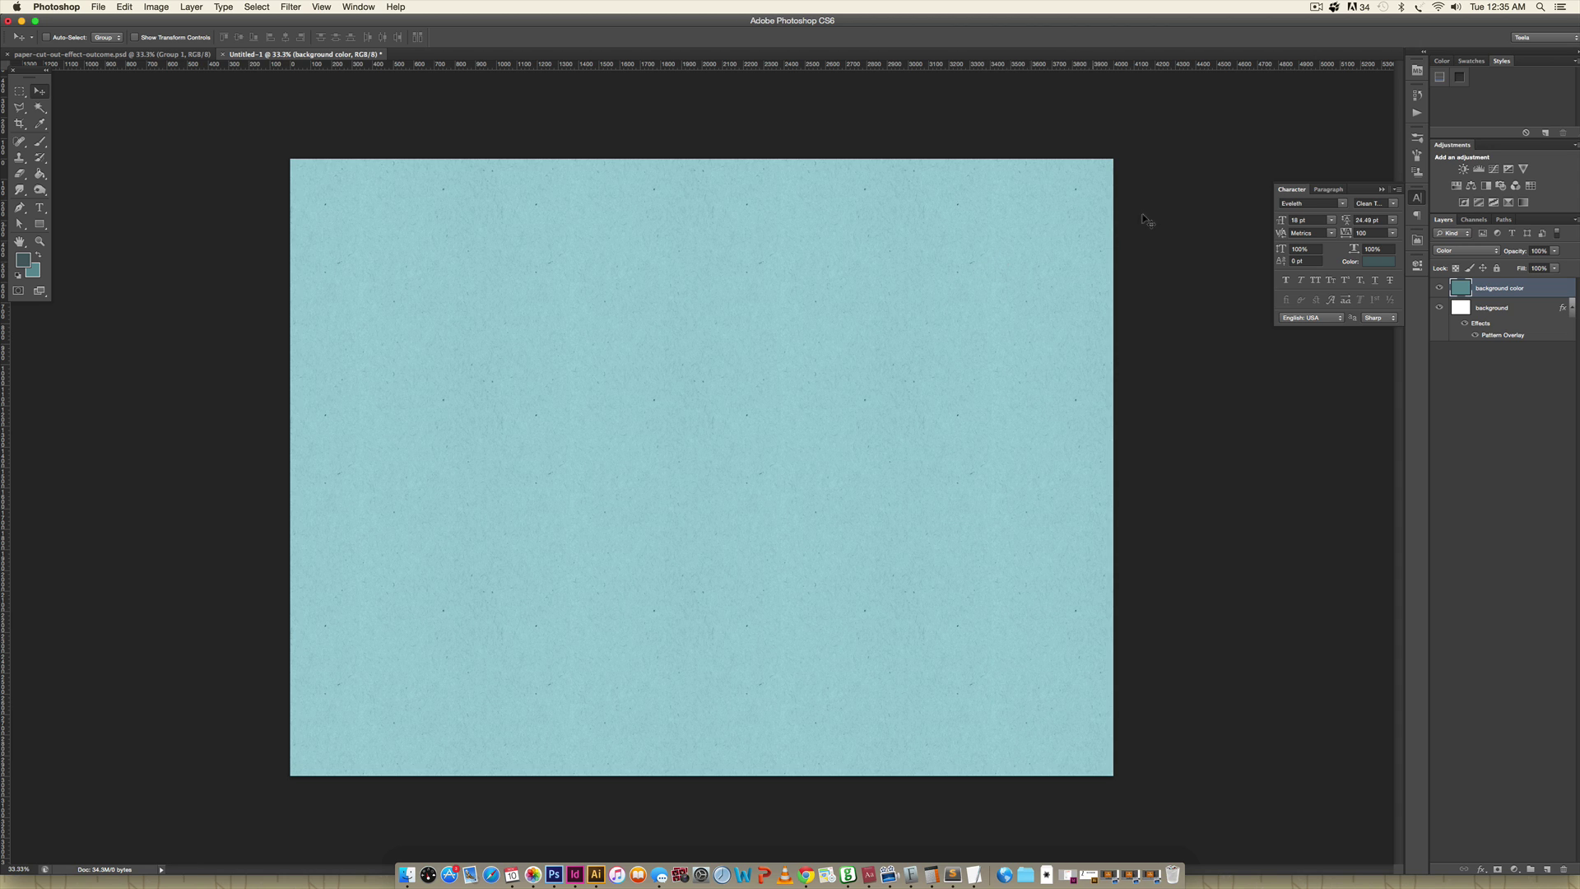
click(597, 875)
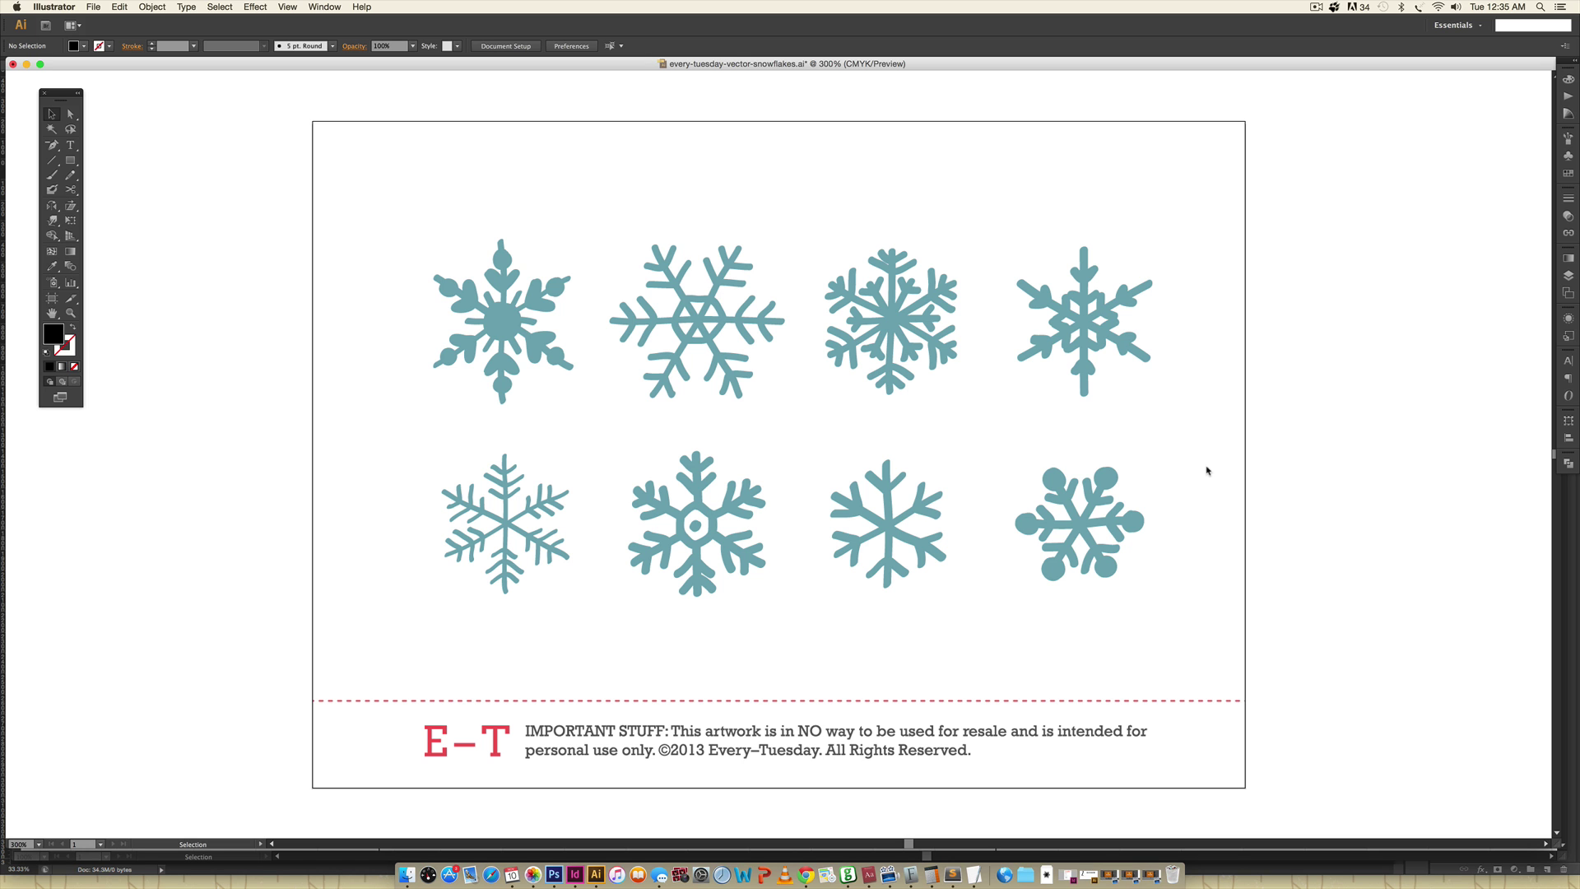
- Copy the large black snowflake from the Illustrator snowflakes file and return to Photoshop
key(super+minus)
key(super+minus)
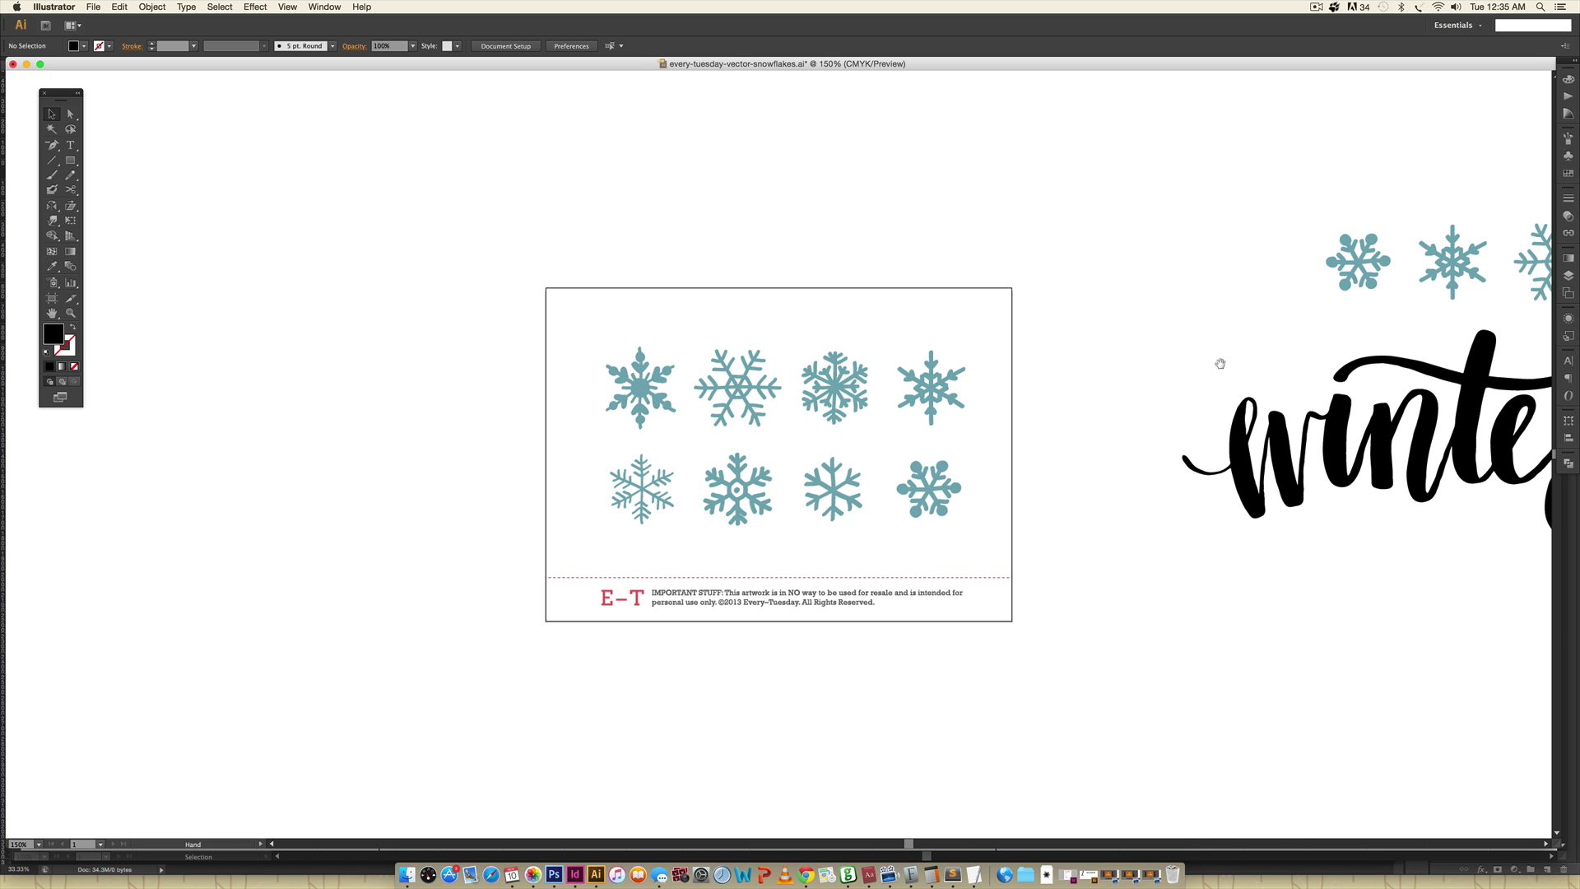
drag(1218, 355, 609, 421)
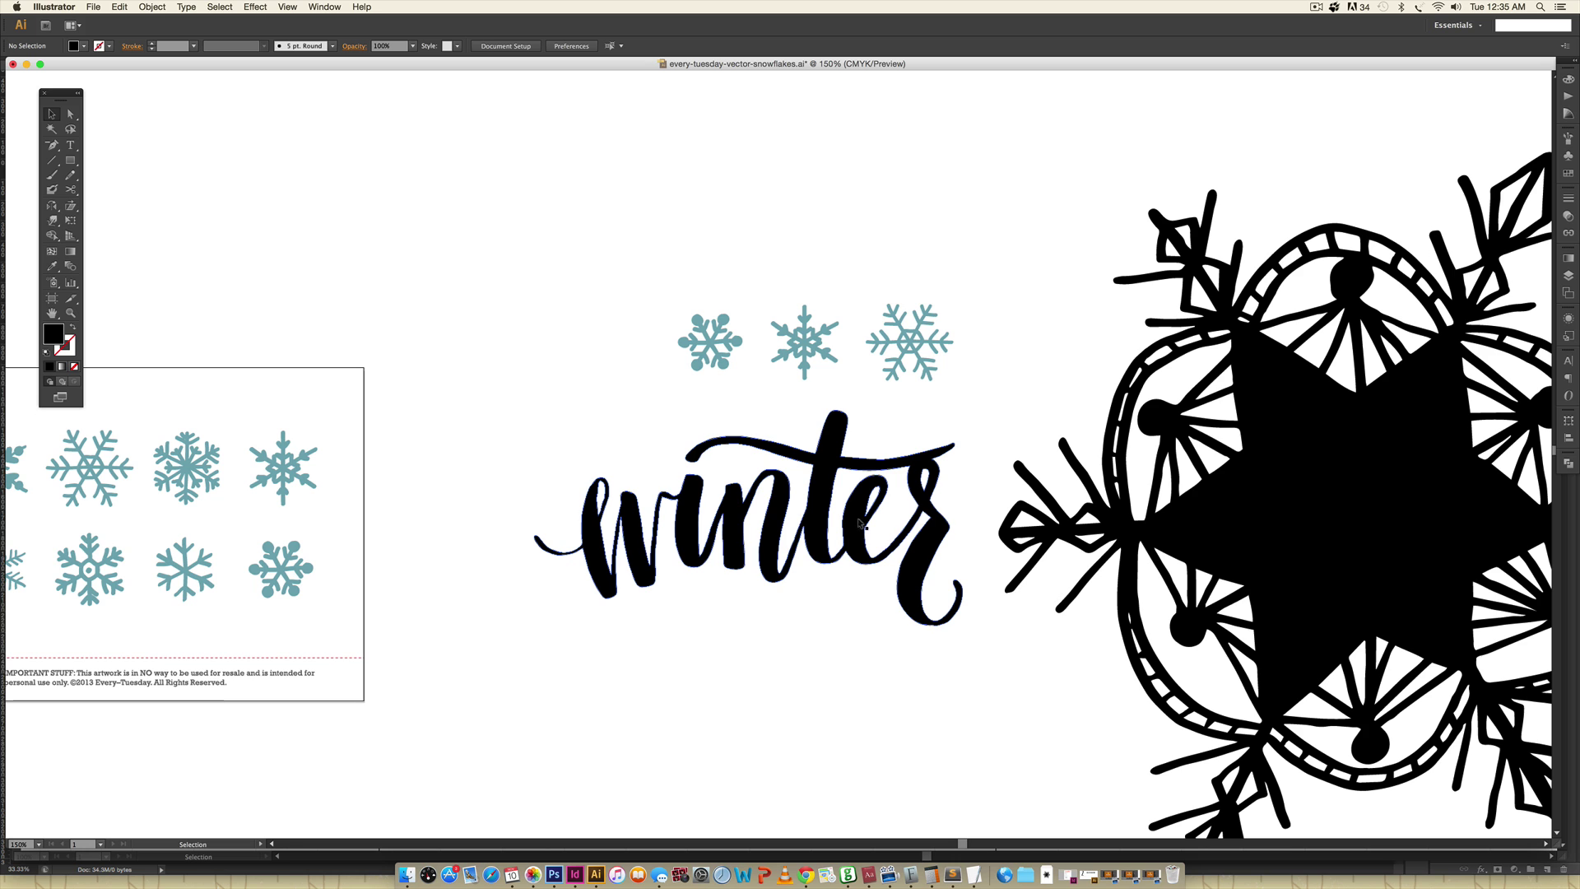
scroll(928, 452, right, 10)
scroll(927, 451, down, 2)
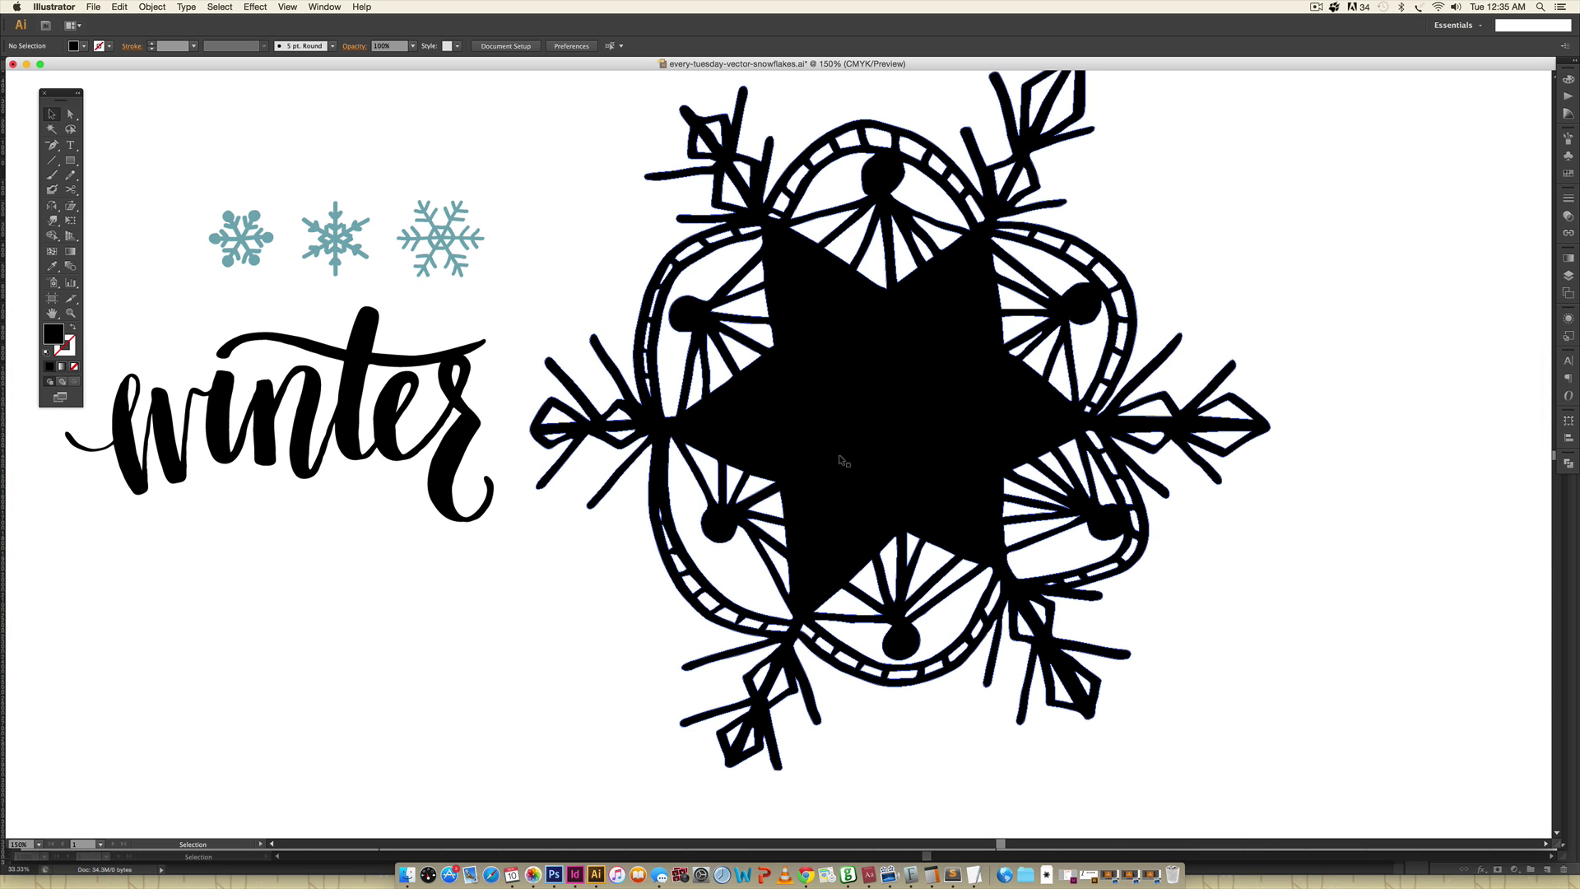
scroll(851, 405, left, 5)
scroll(851, 405, up, 3)
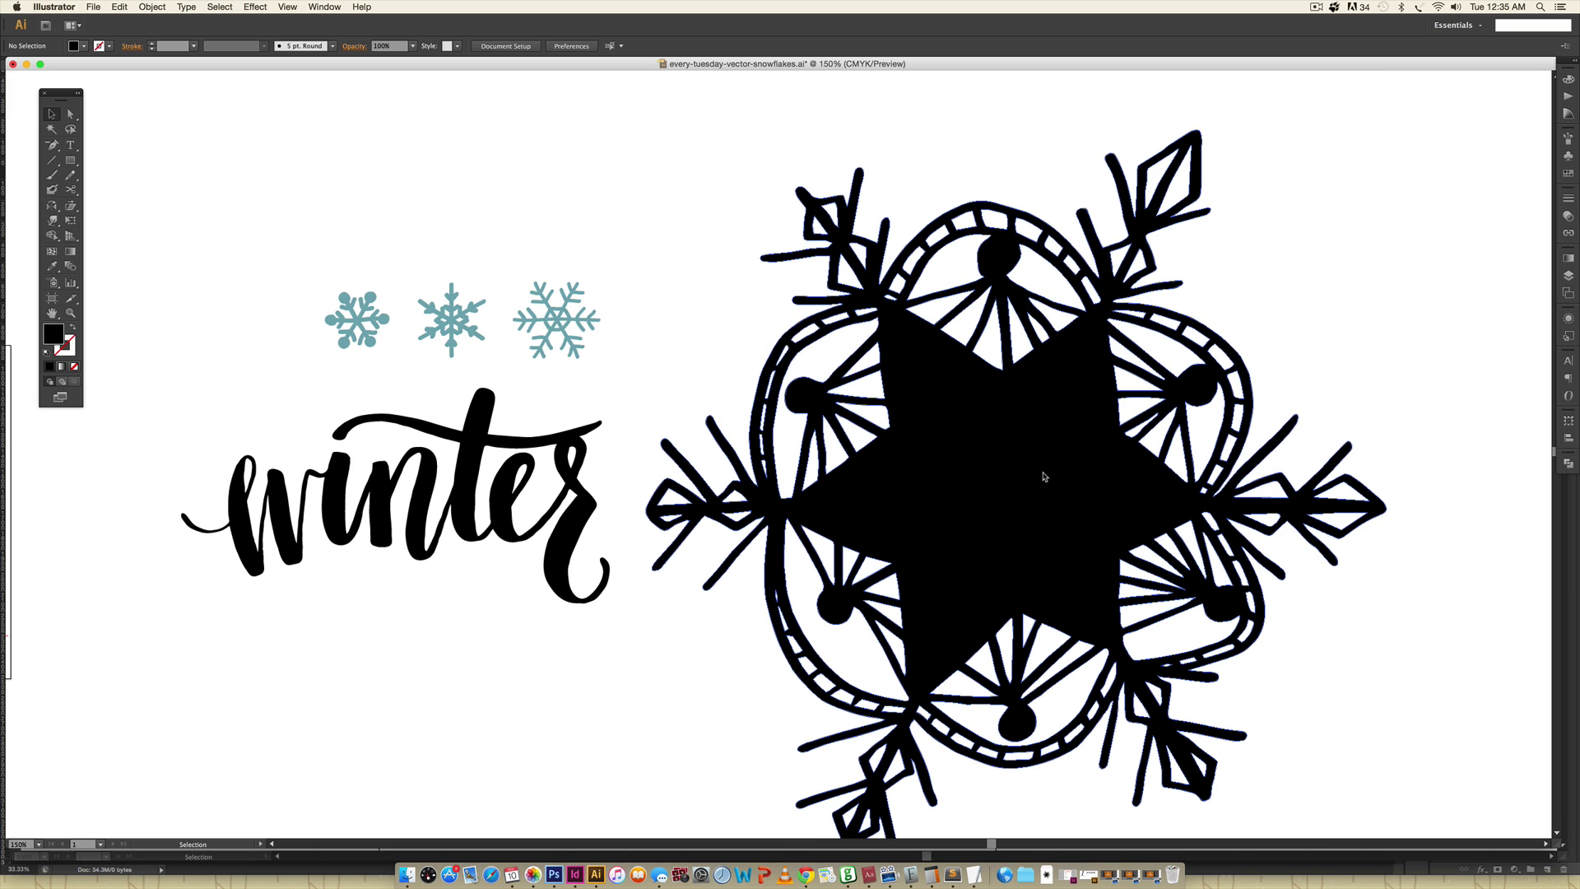
click(1033, 461)
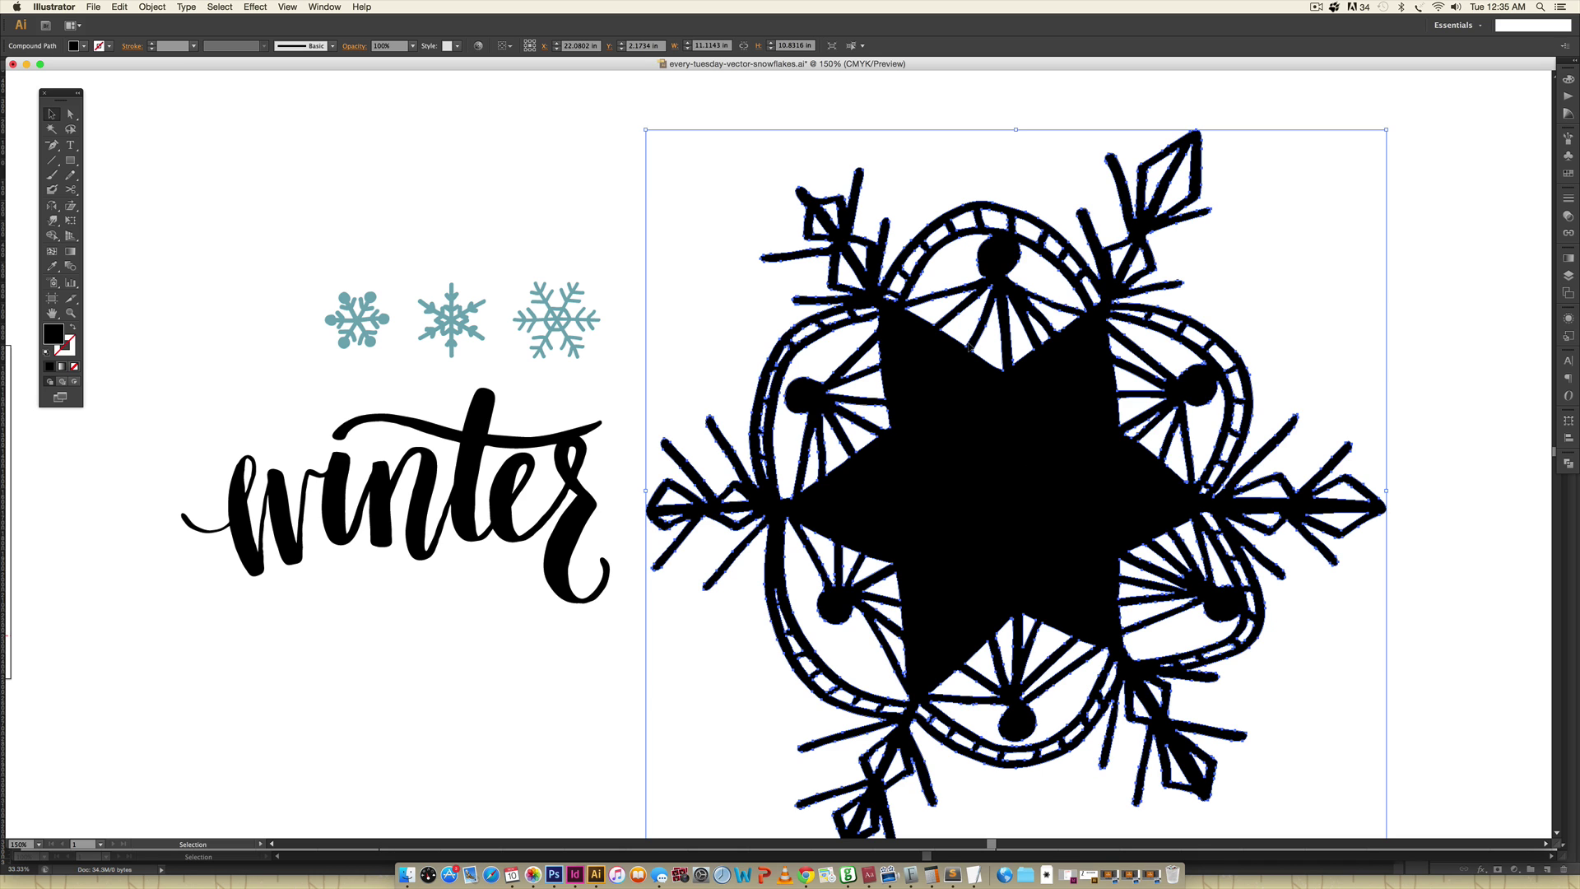
key(super+c)
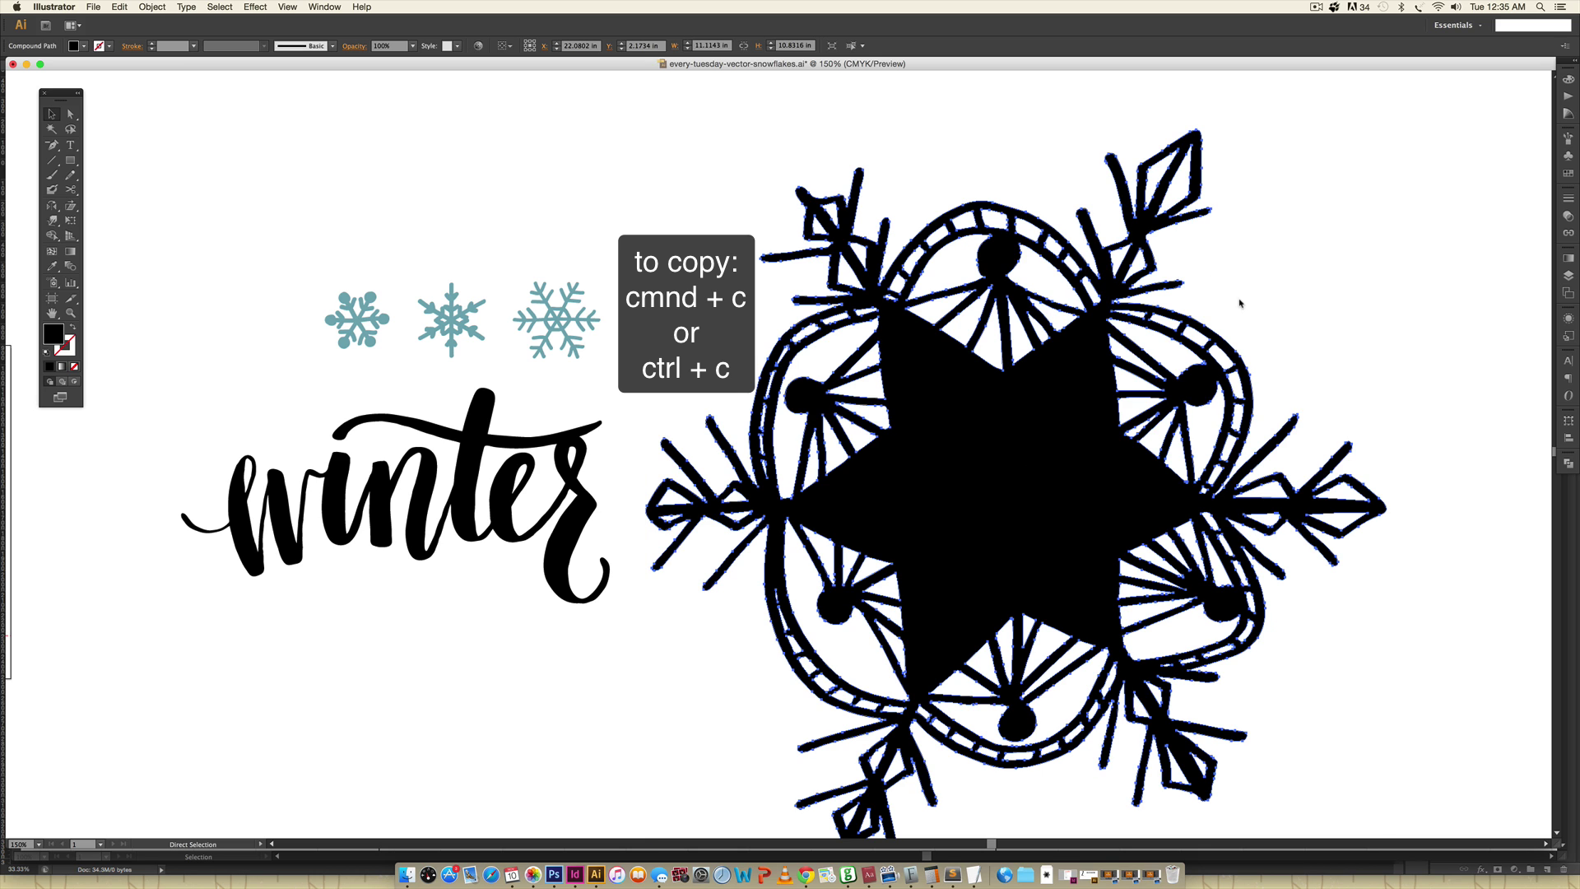
click(554, 874)
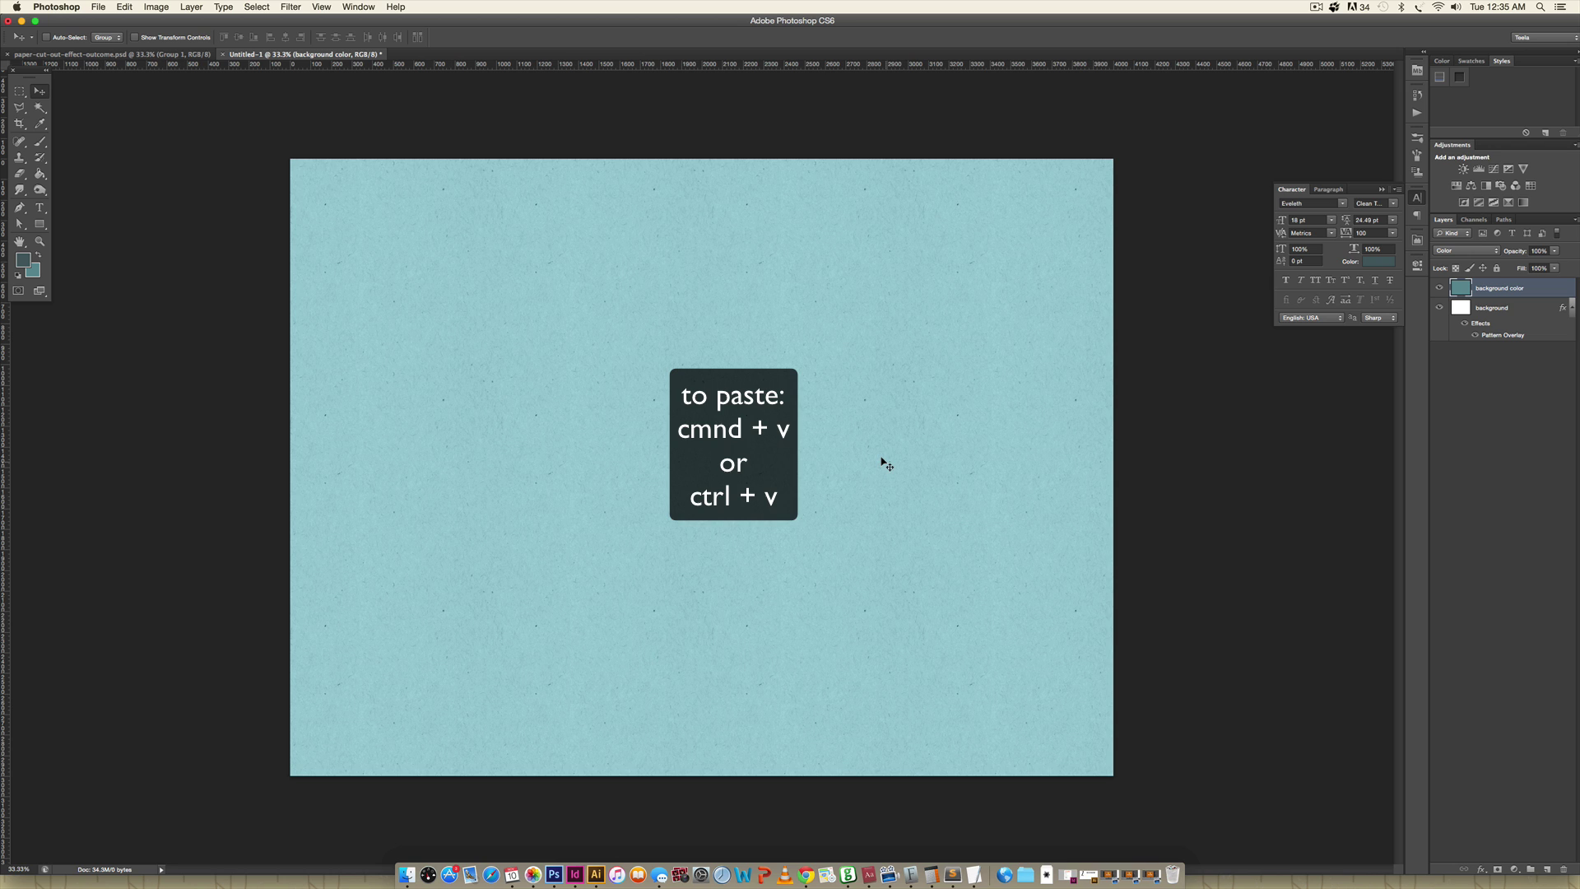
- Paste the snowflake as a Smart Object, nudge it right and shrink it about its centre
key(super+v)
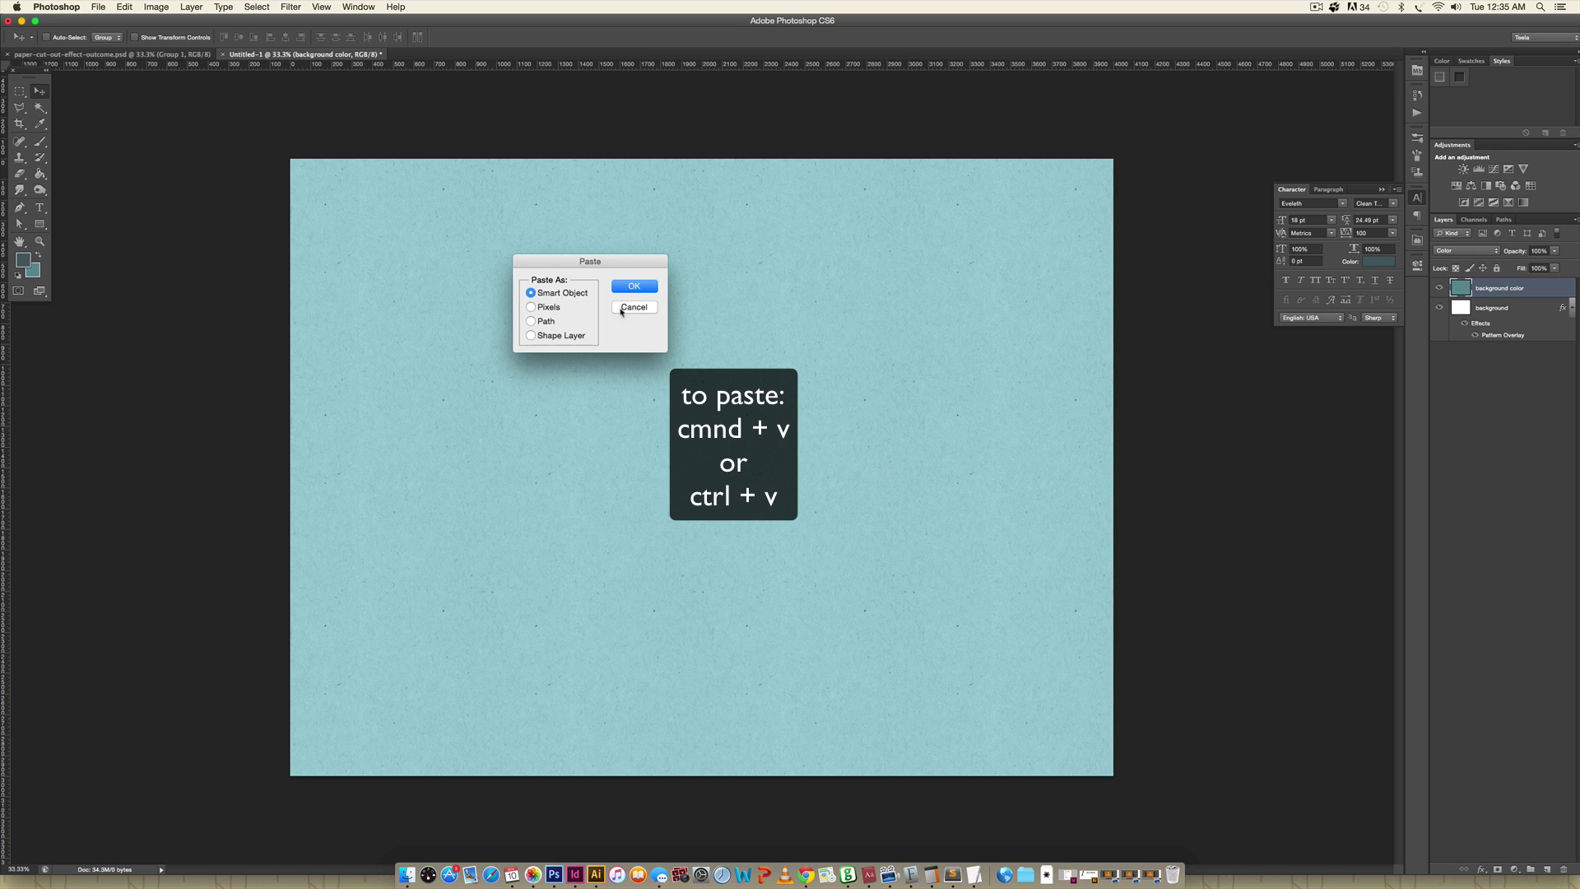
click(634, 287)
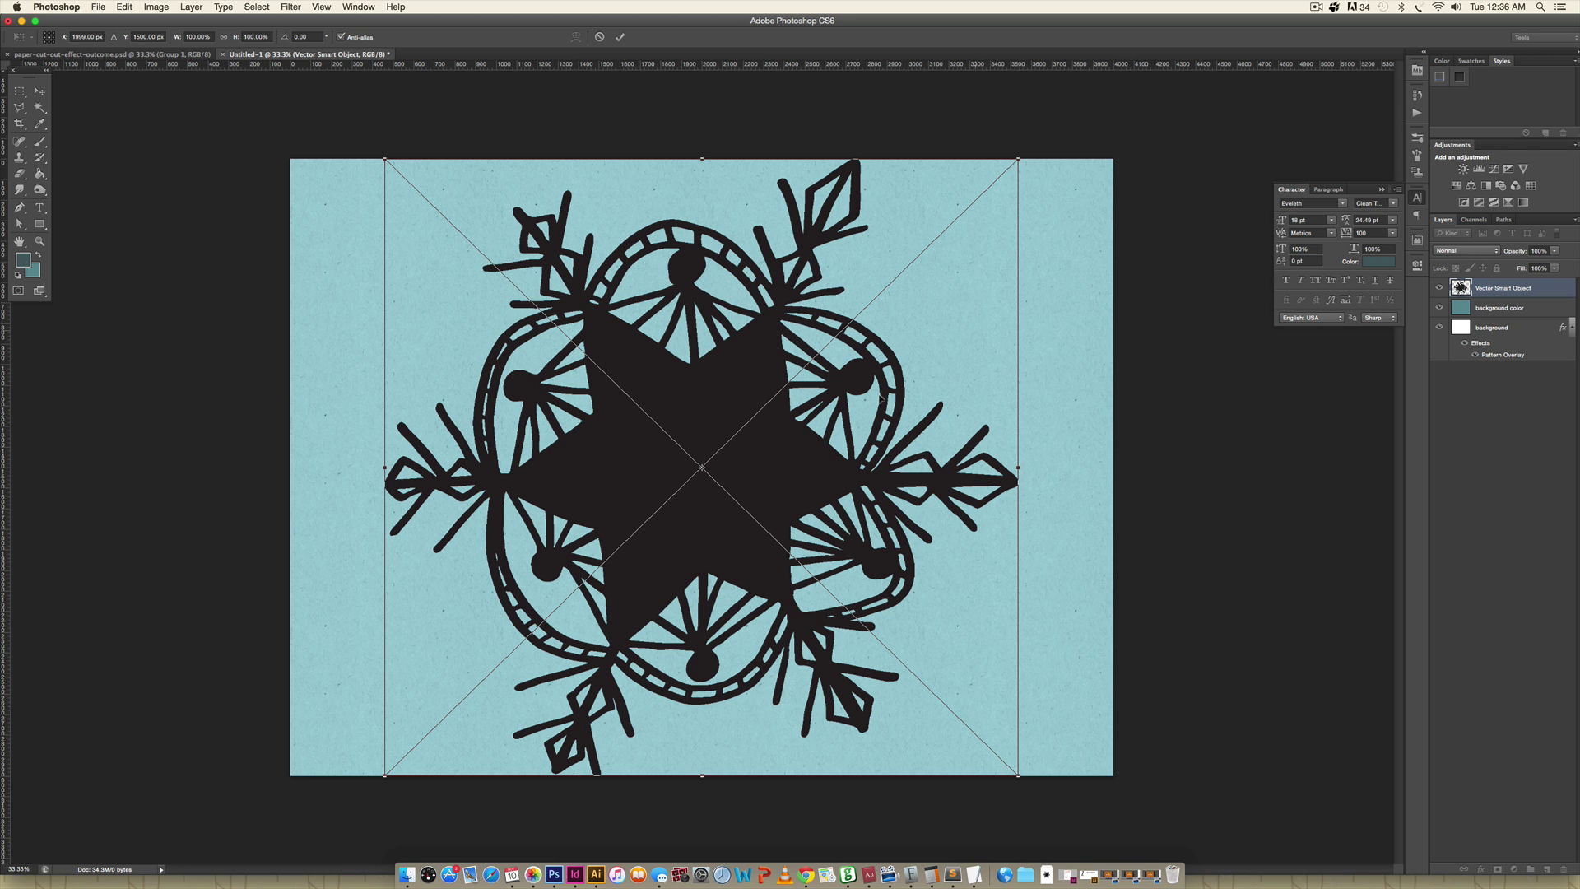
drag(740, 428, 757, 428)
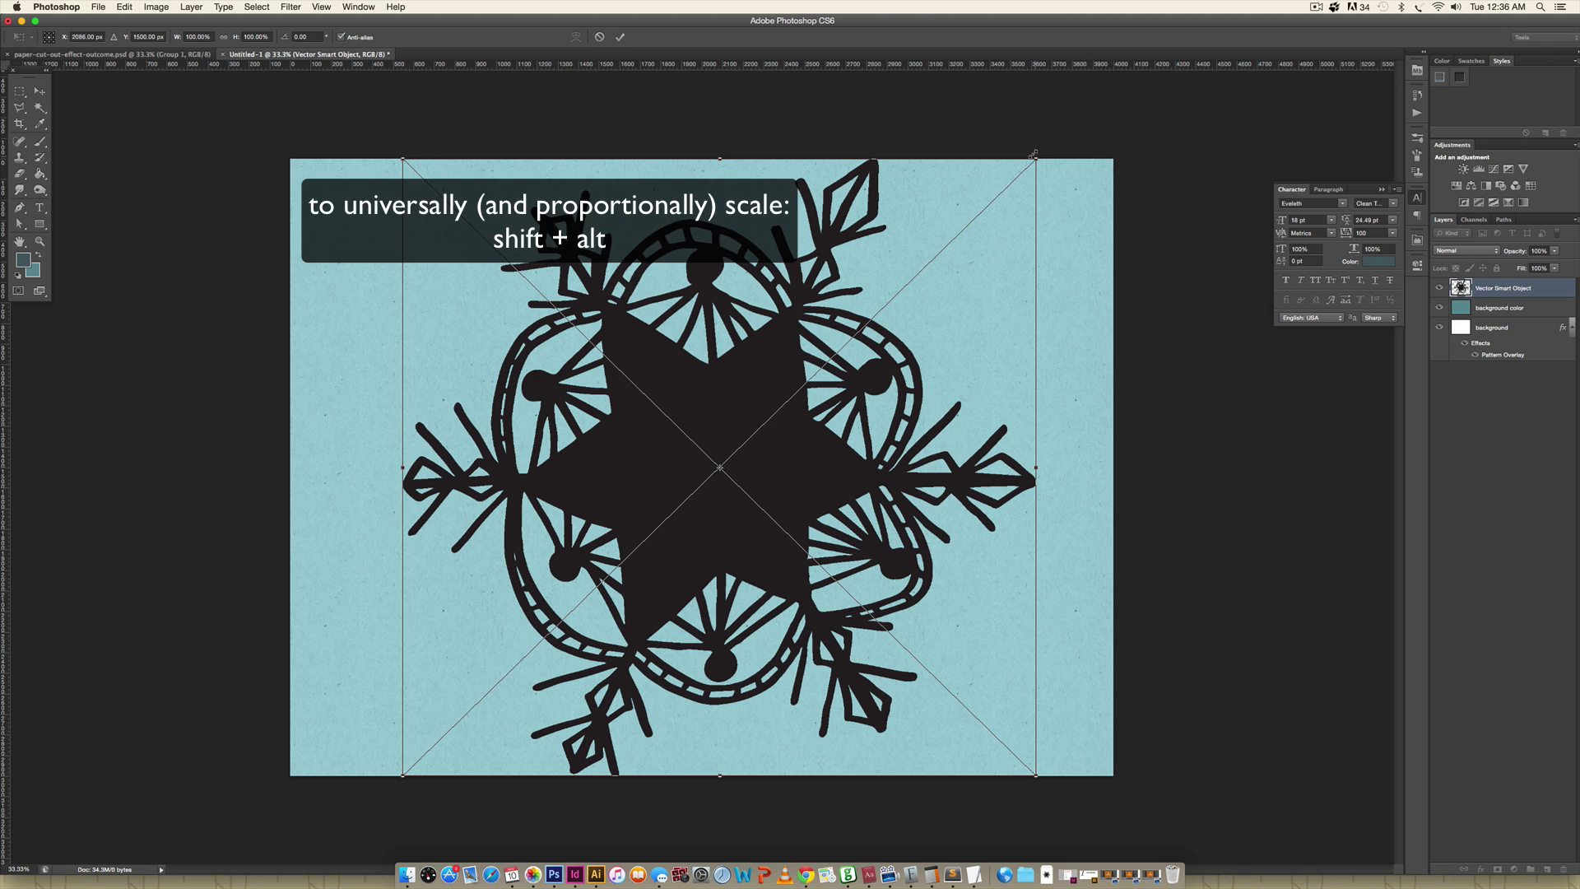
mouse_move(1034, 155)
mouse_down()
mouse_move(1005, 169)
mouse_move(1025, 155)
mouse_up()
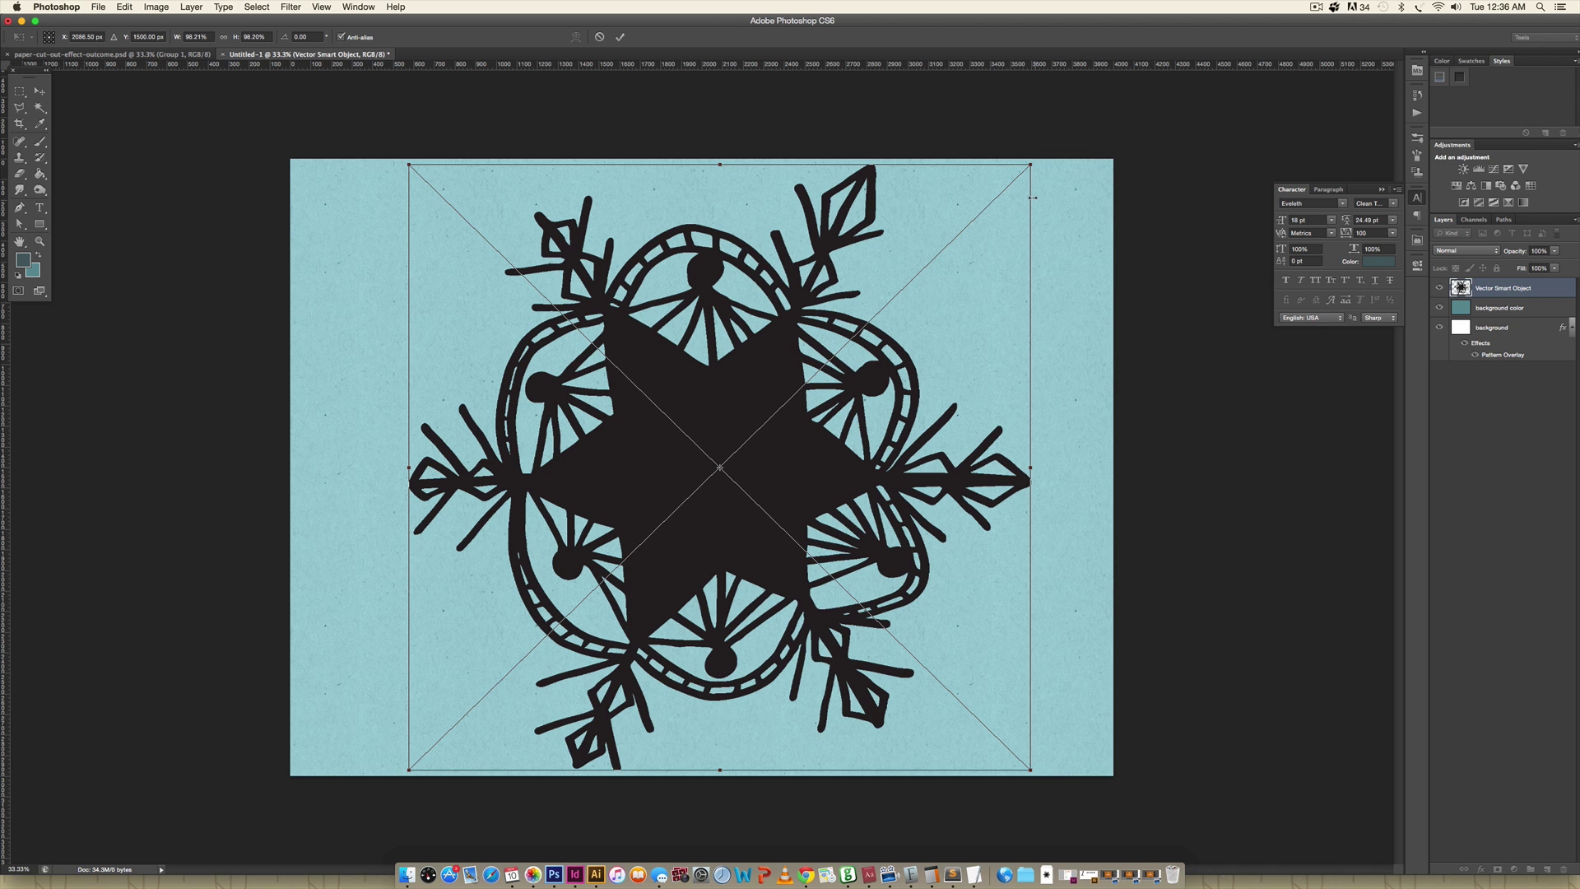
key(Return)
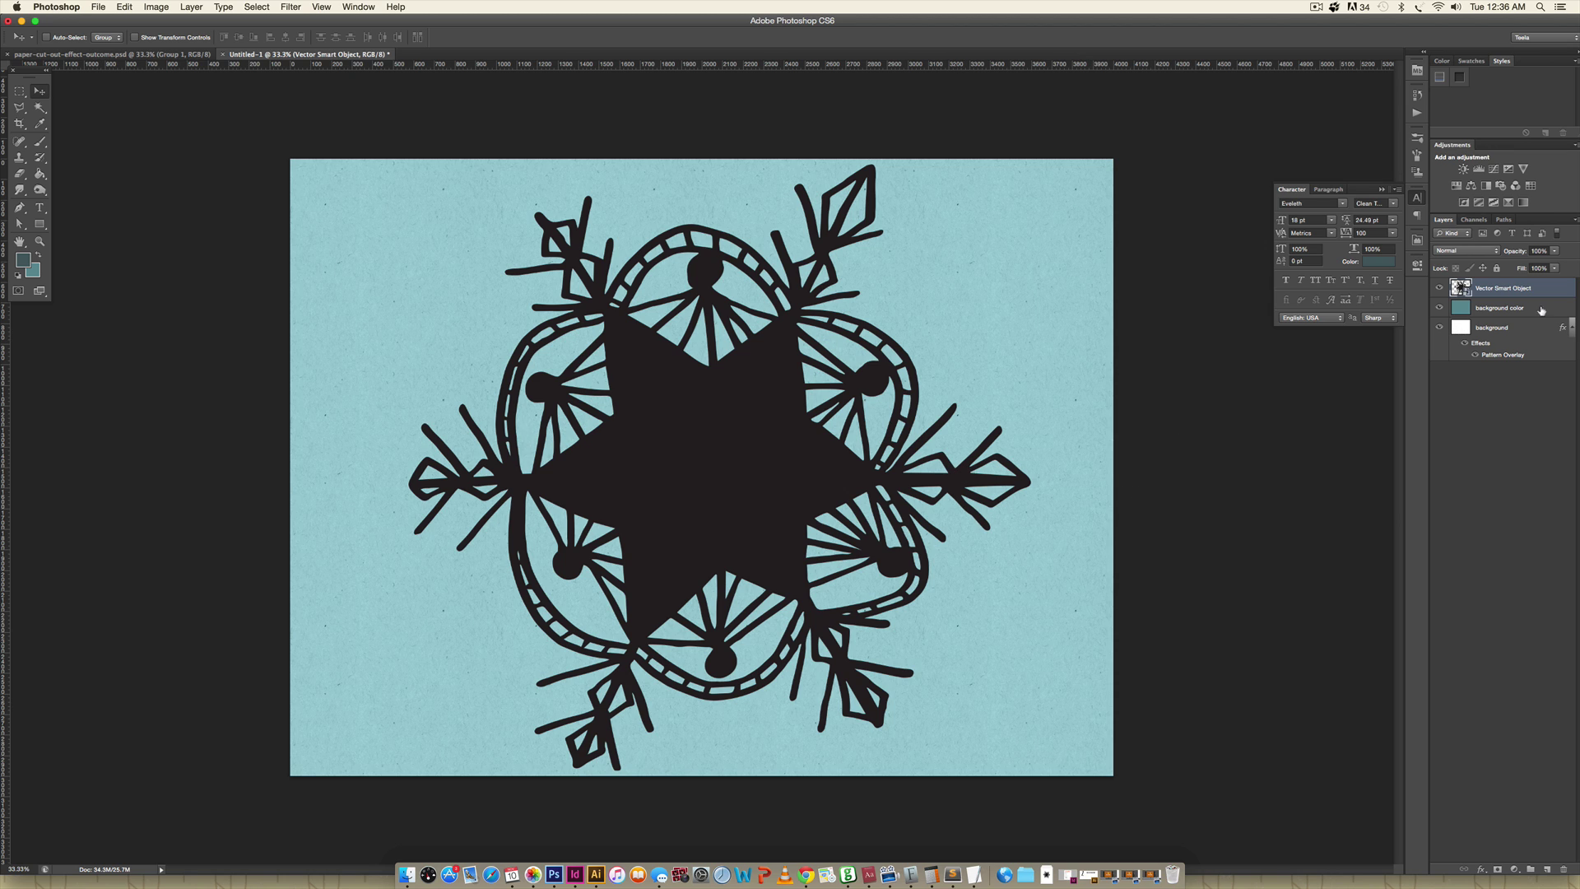
- Rename the snowflake layer to 'detailed big snowflake'
double_click(1505, 288)
text(setailed big snowflake)
key(Return)
- Give the snowflake a Pattern Overlay using a light paper texture
double_click(1555, 288)
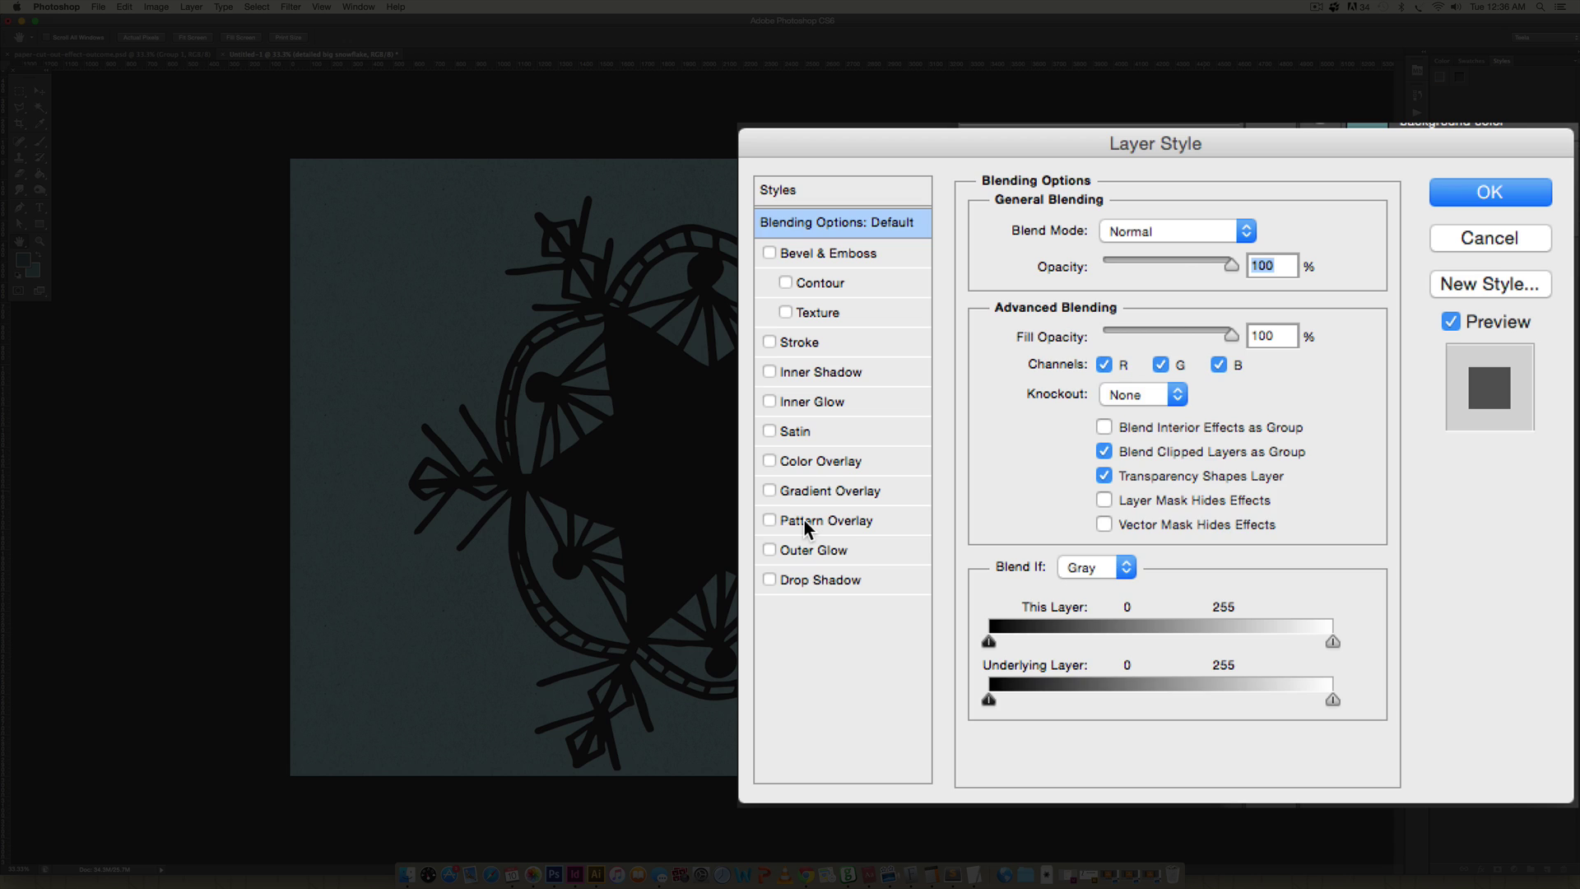
click(803, 520)
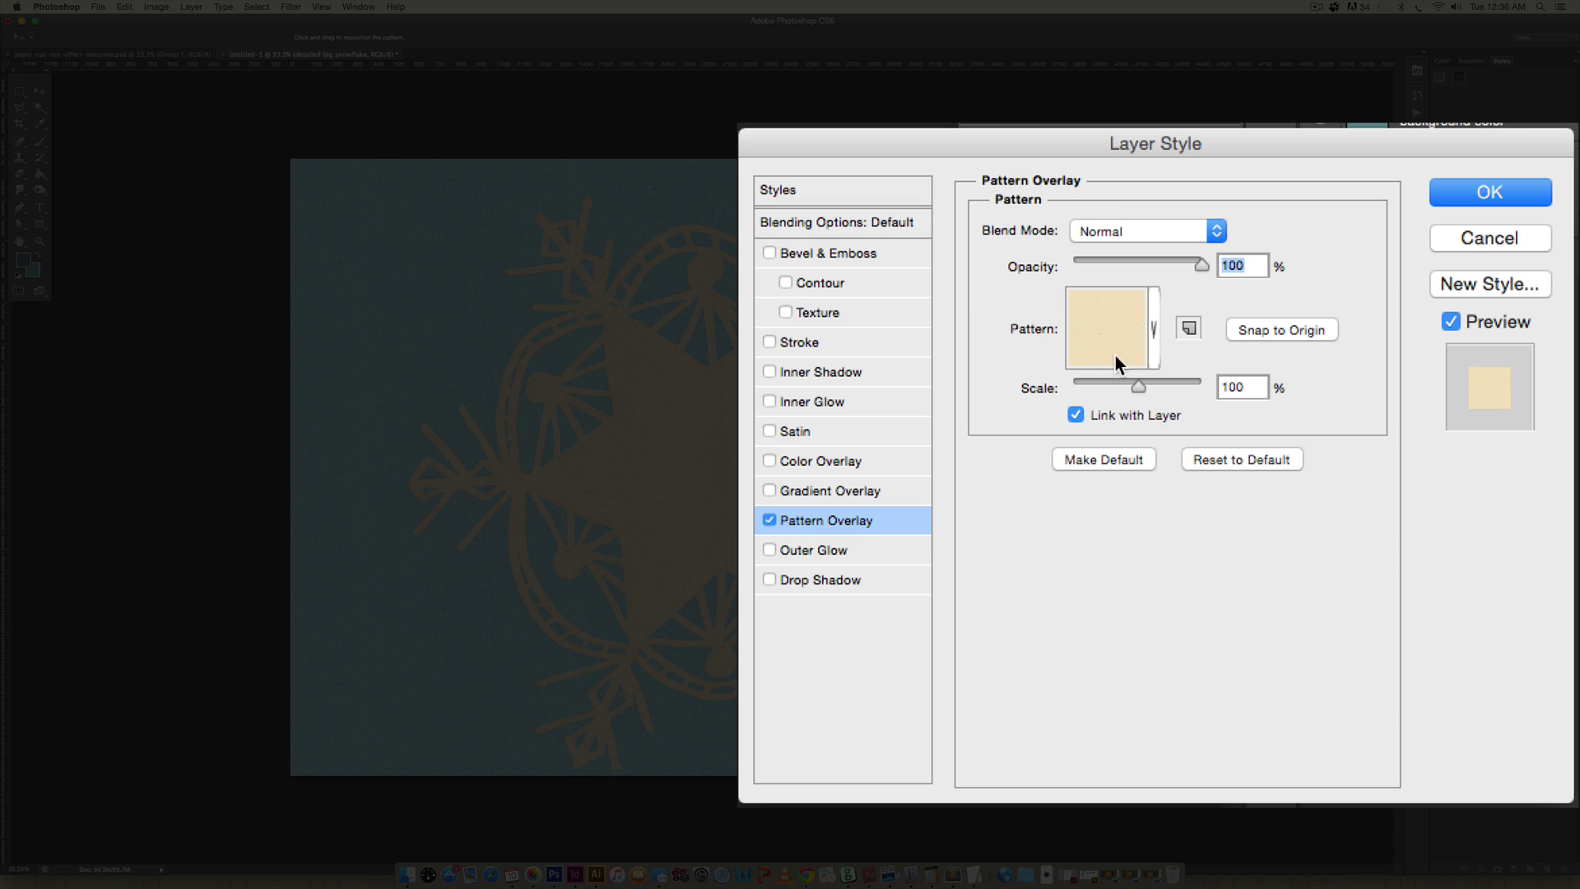
click(1101, 329)
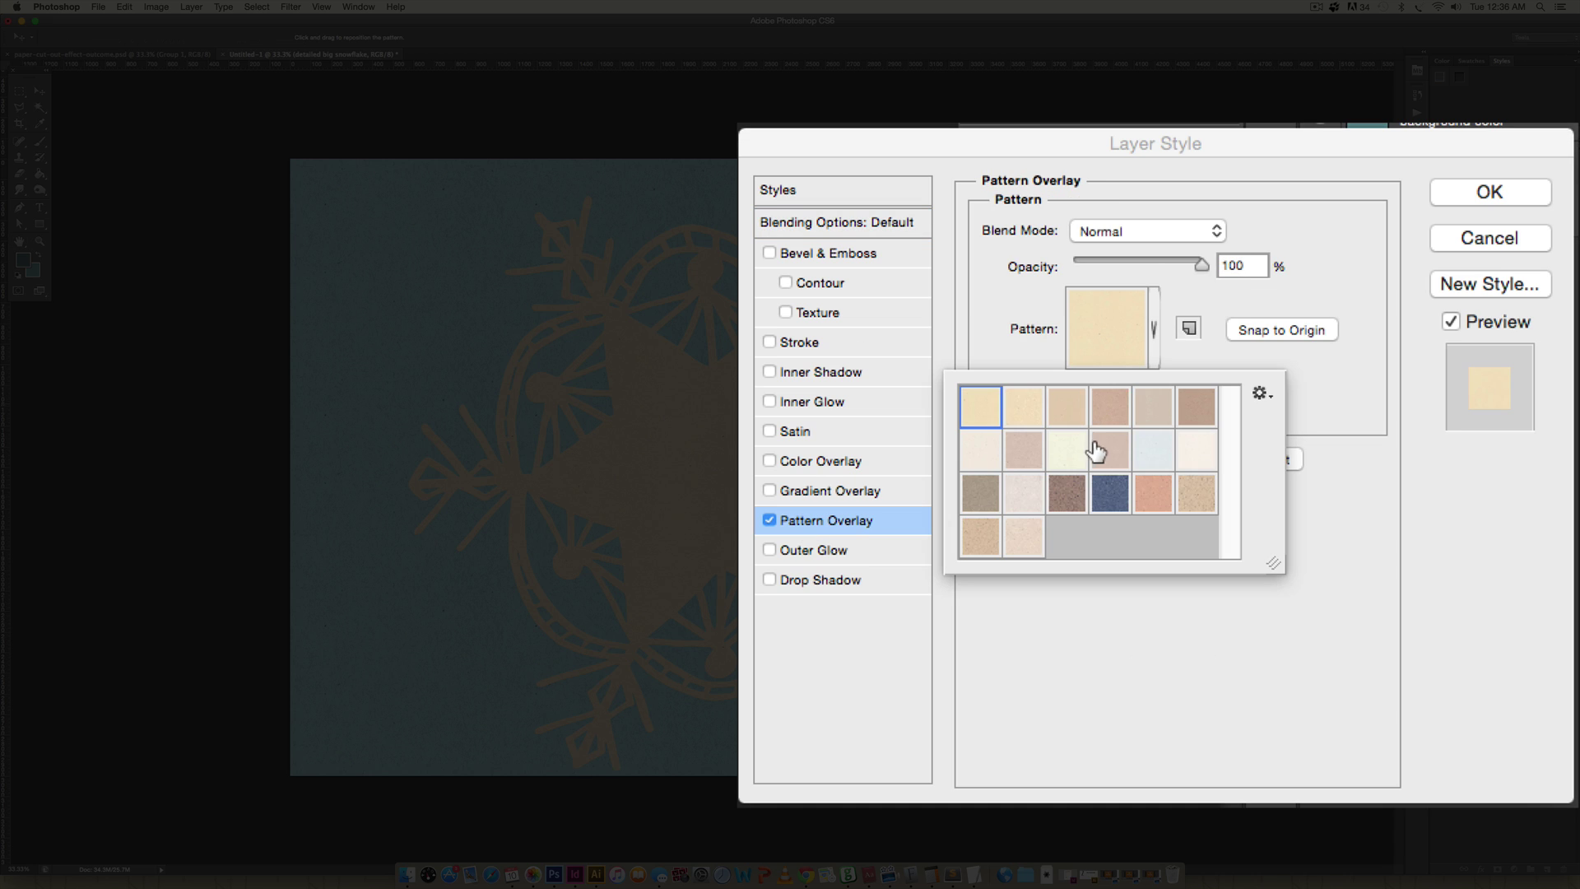
click(1020, 494)
click(1448, 537)
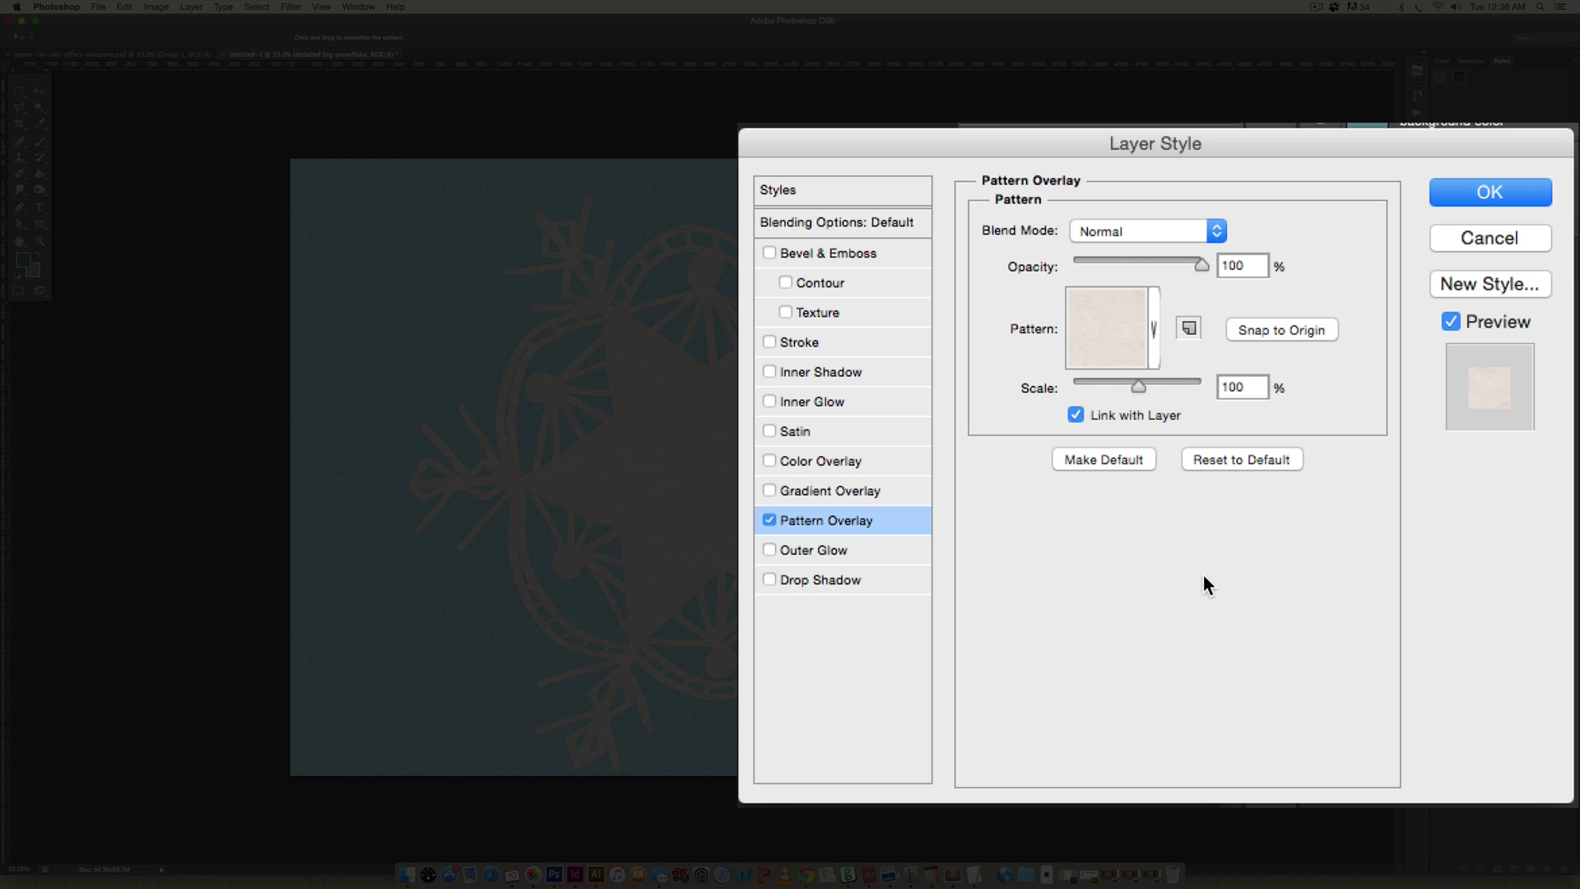
- Add a Drop Shadow to the snowflake with a near-black 0e0e0f colour
click(818, 583)
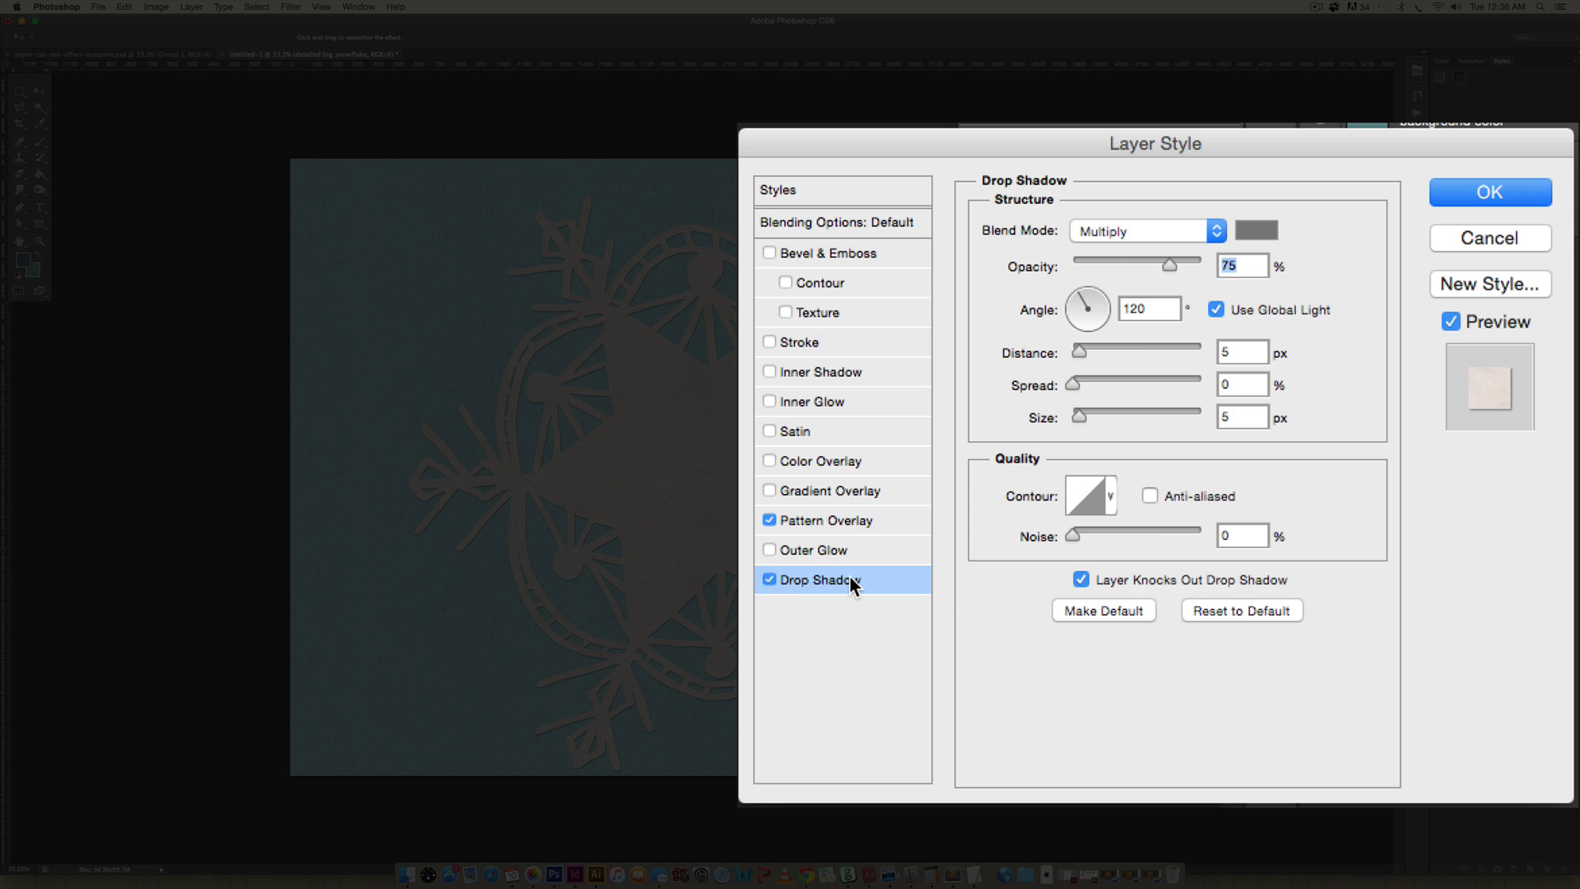
click(1256, 230)
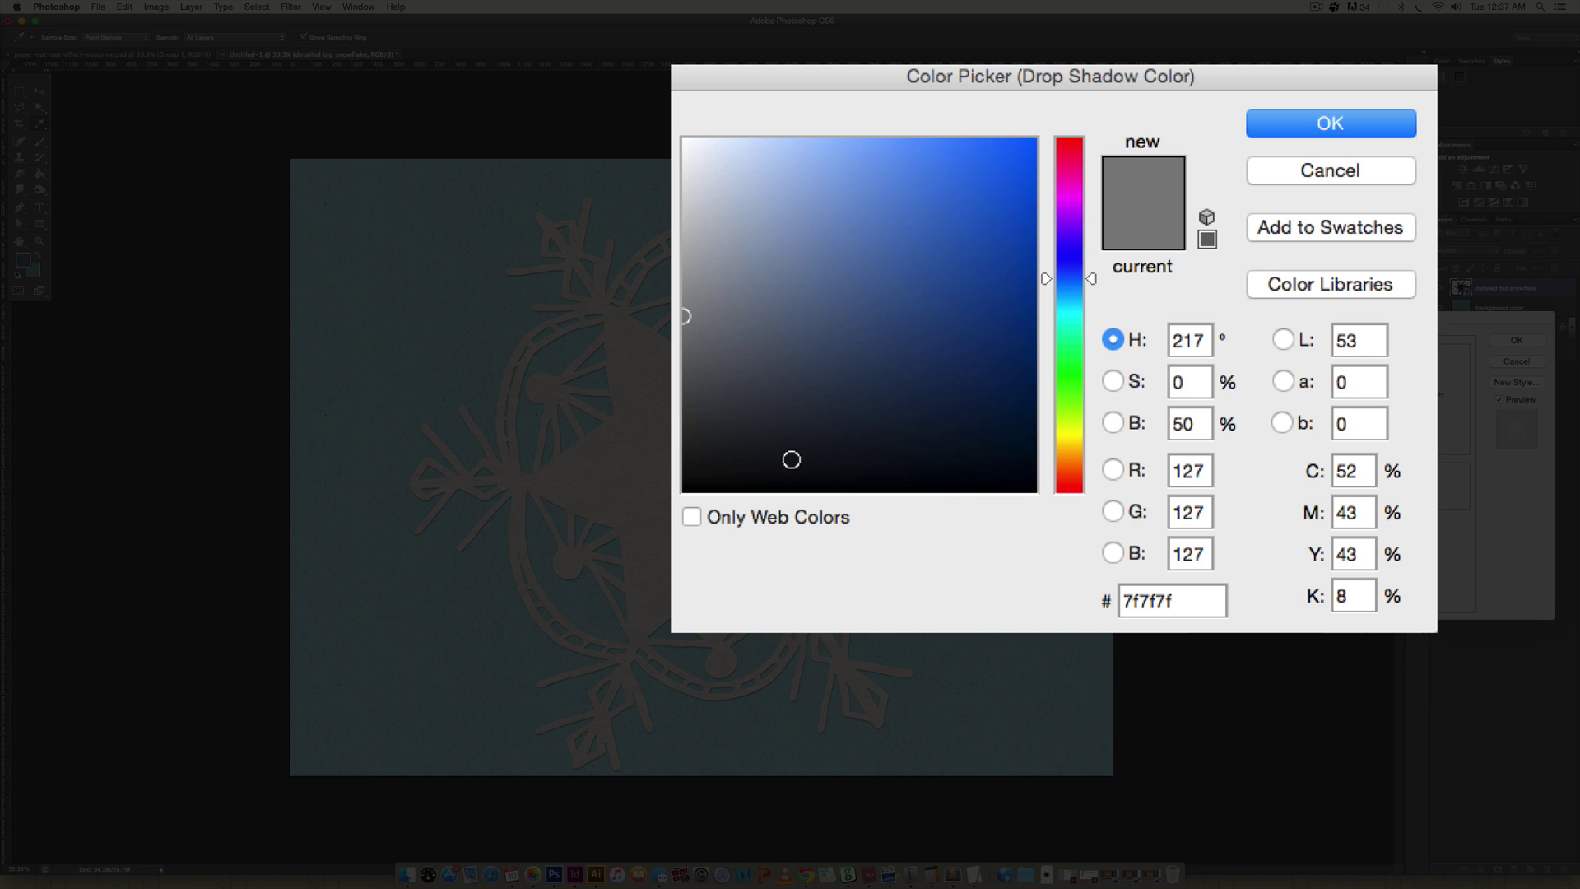
click(701, 451)
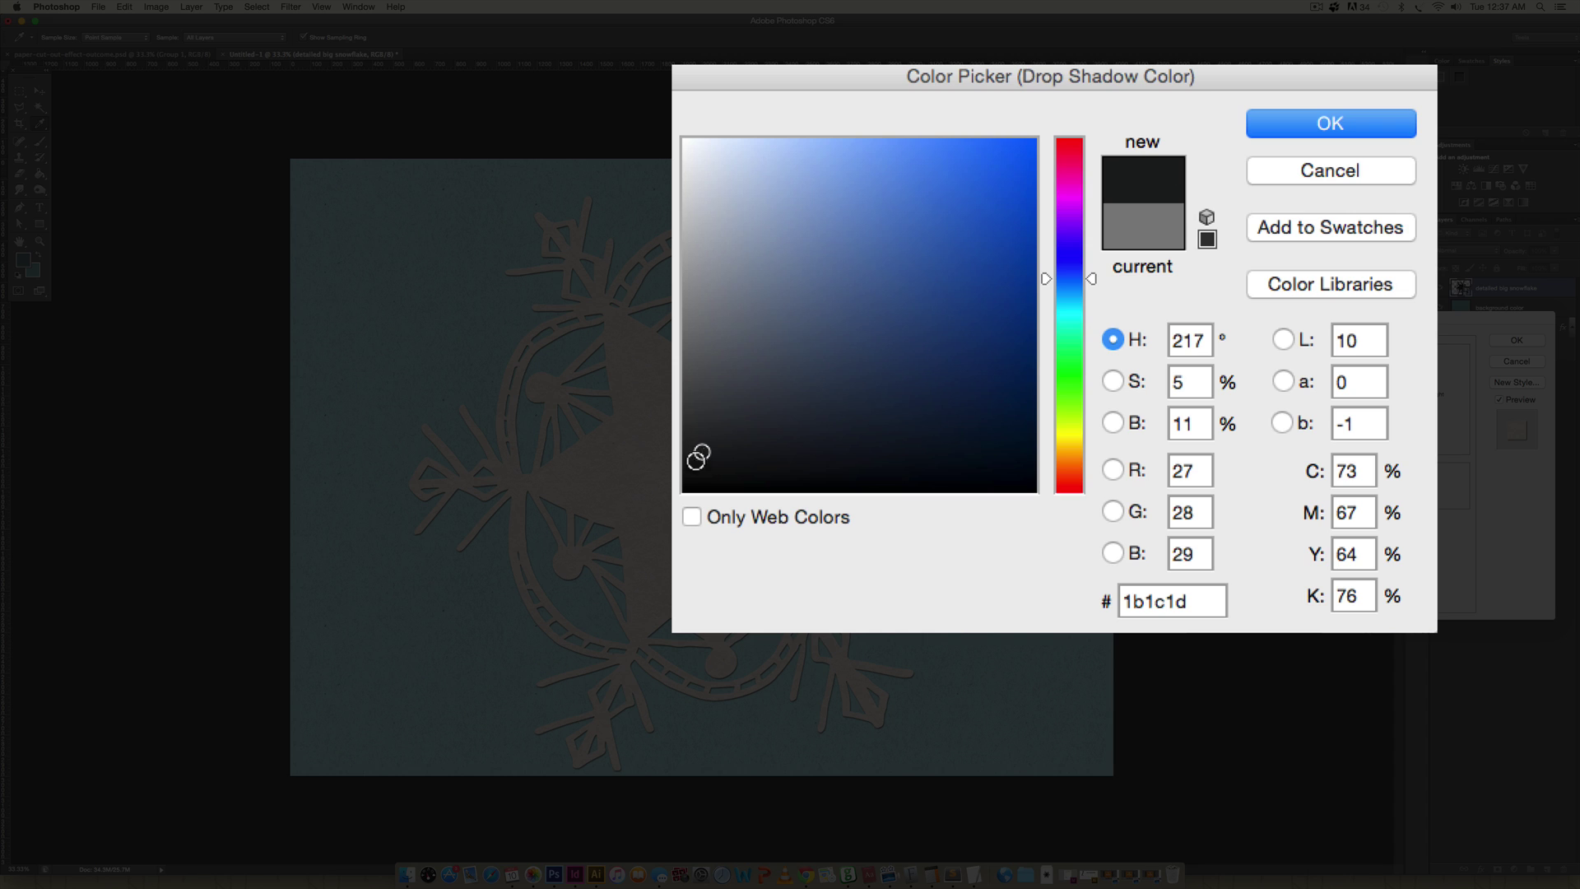
click(702, 470)
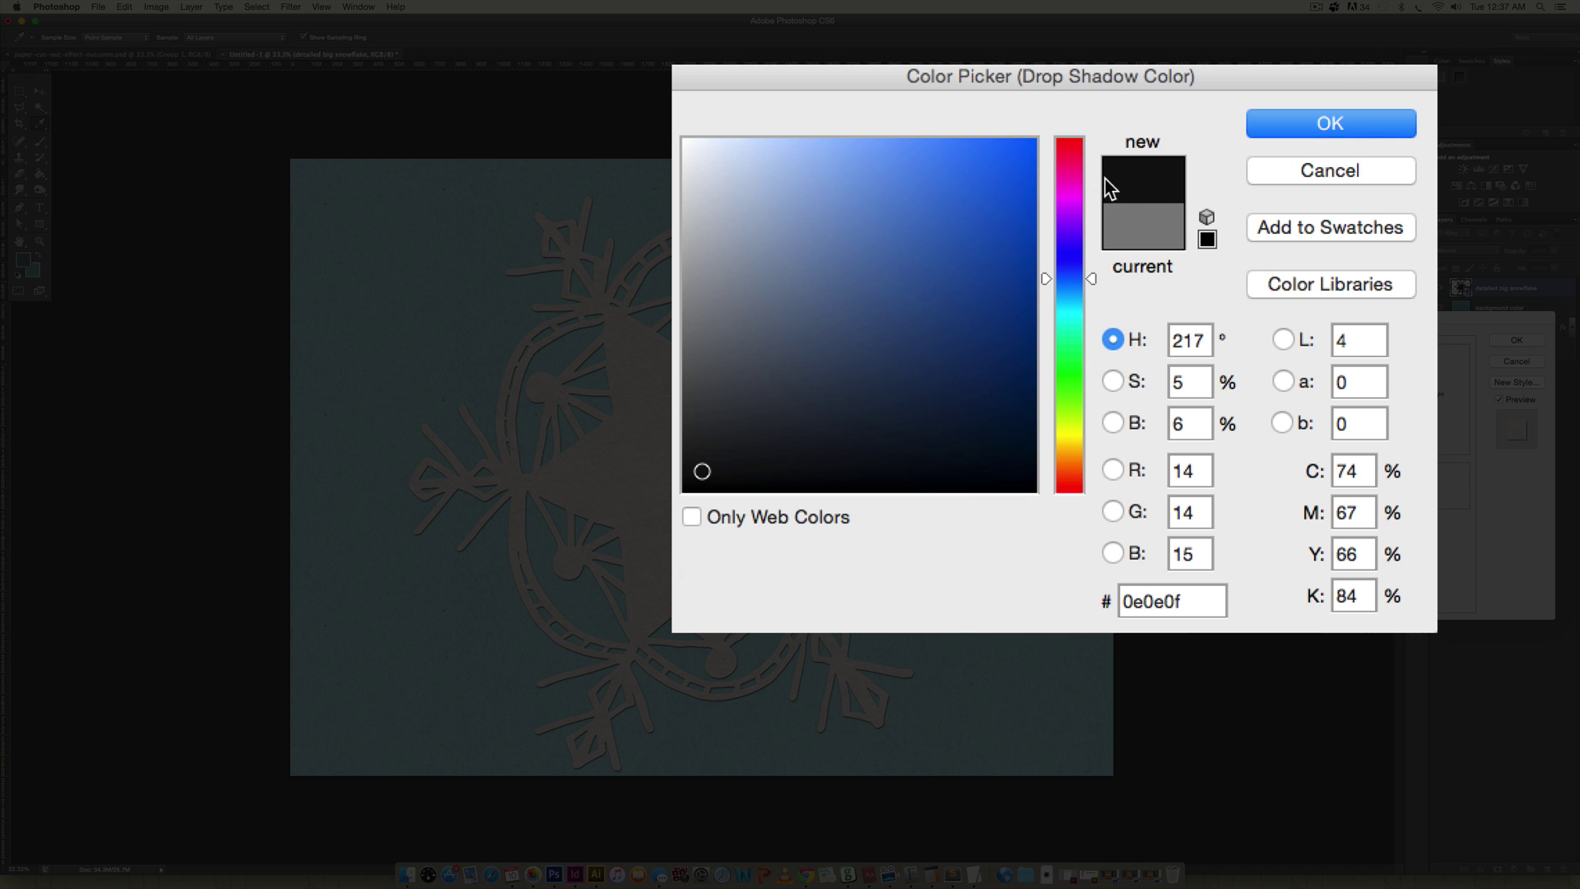
click(1352, 133)
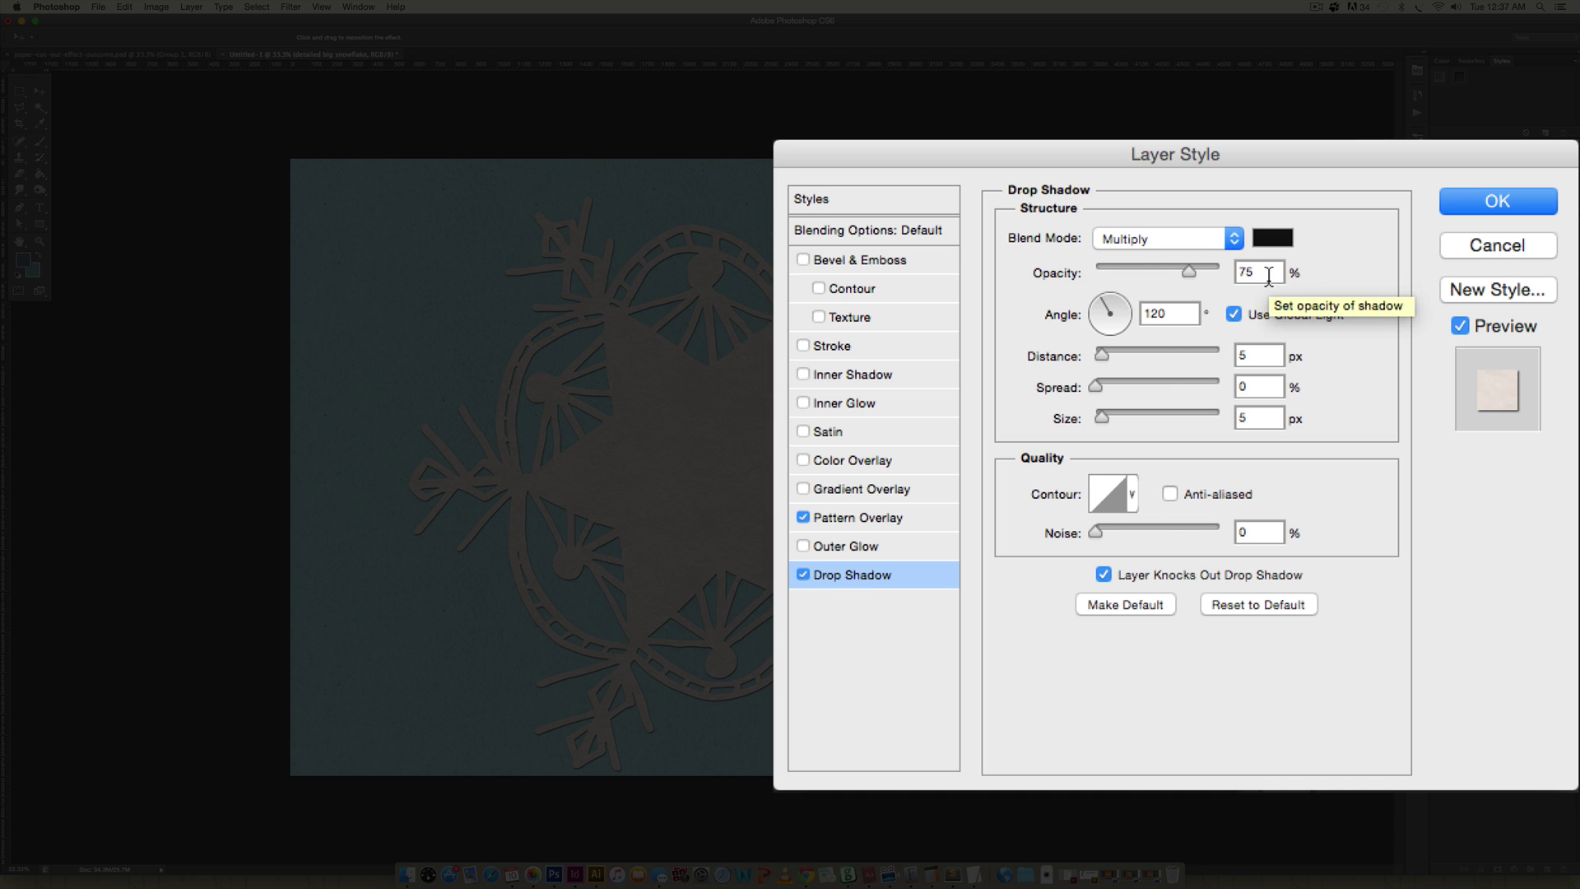
- Set the shadow to 55% opacity, 11 px distance and 18 px size
double_click(1246, 273)
text(65)
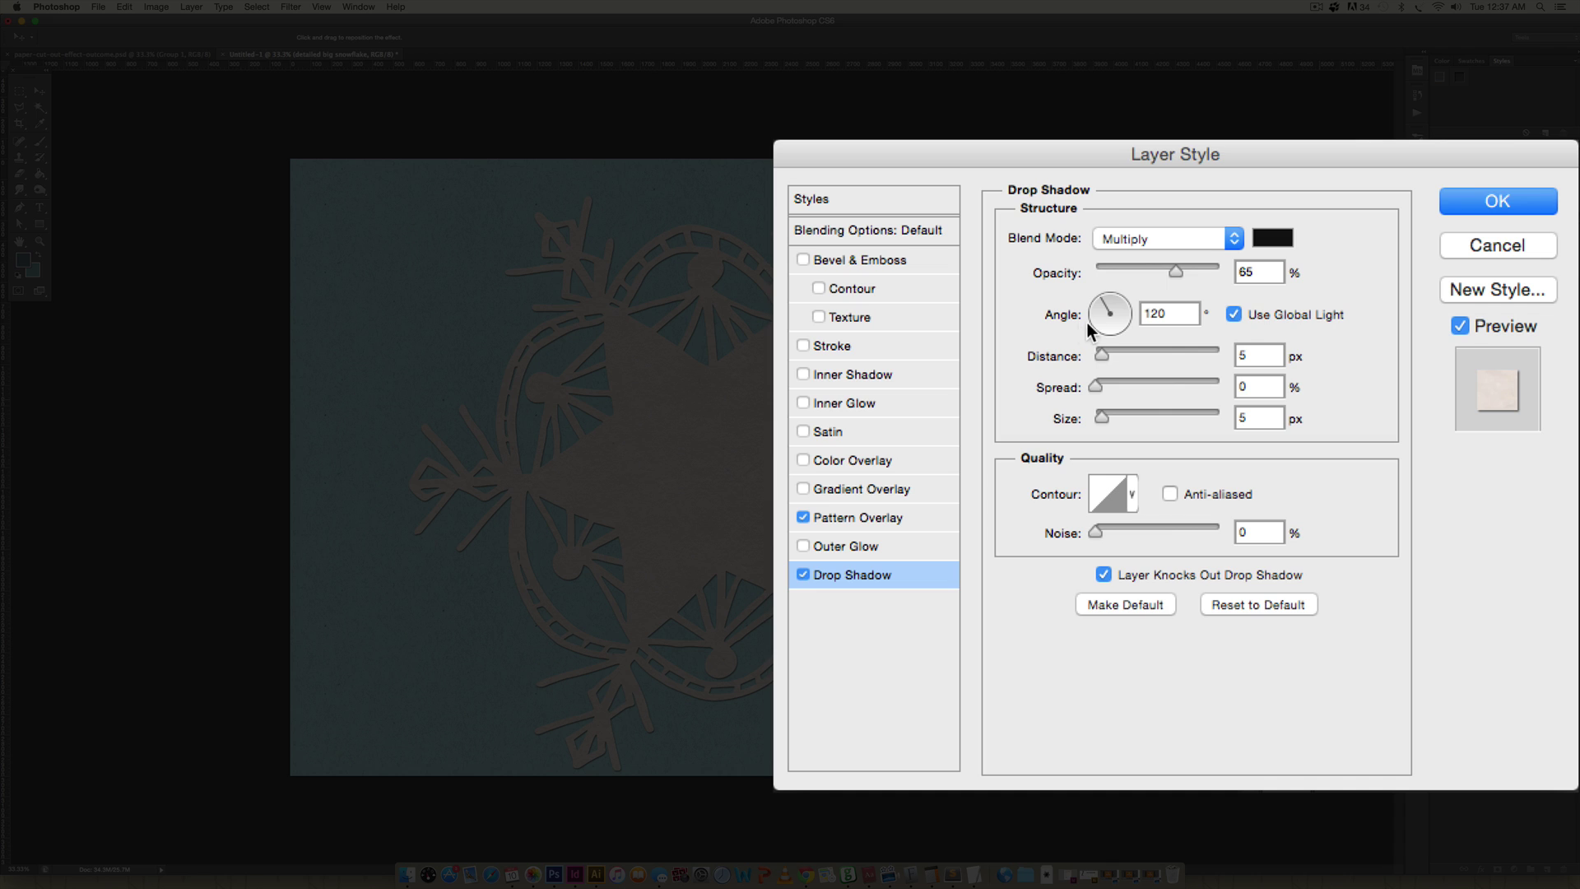
double_click(1245, 357)
text(11)
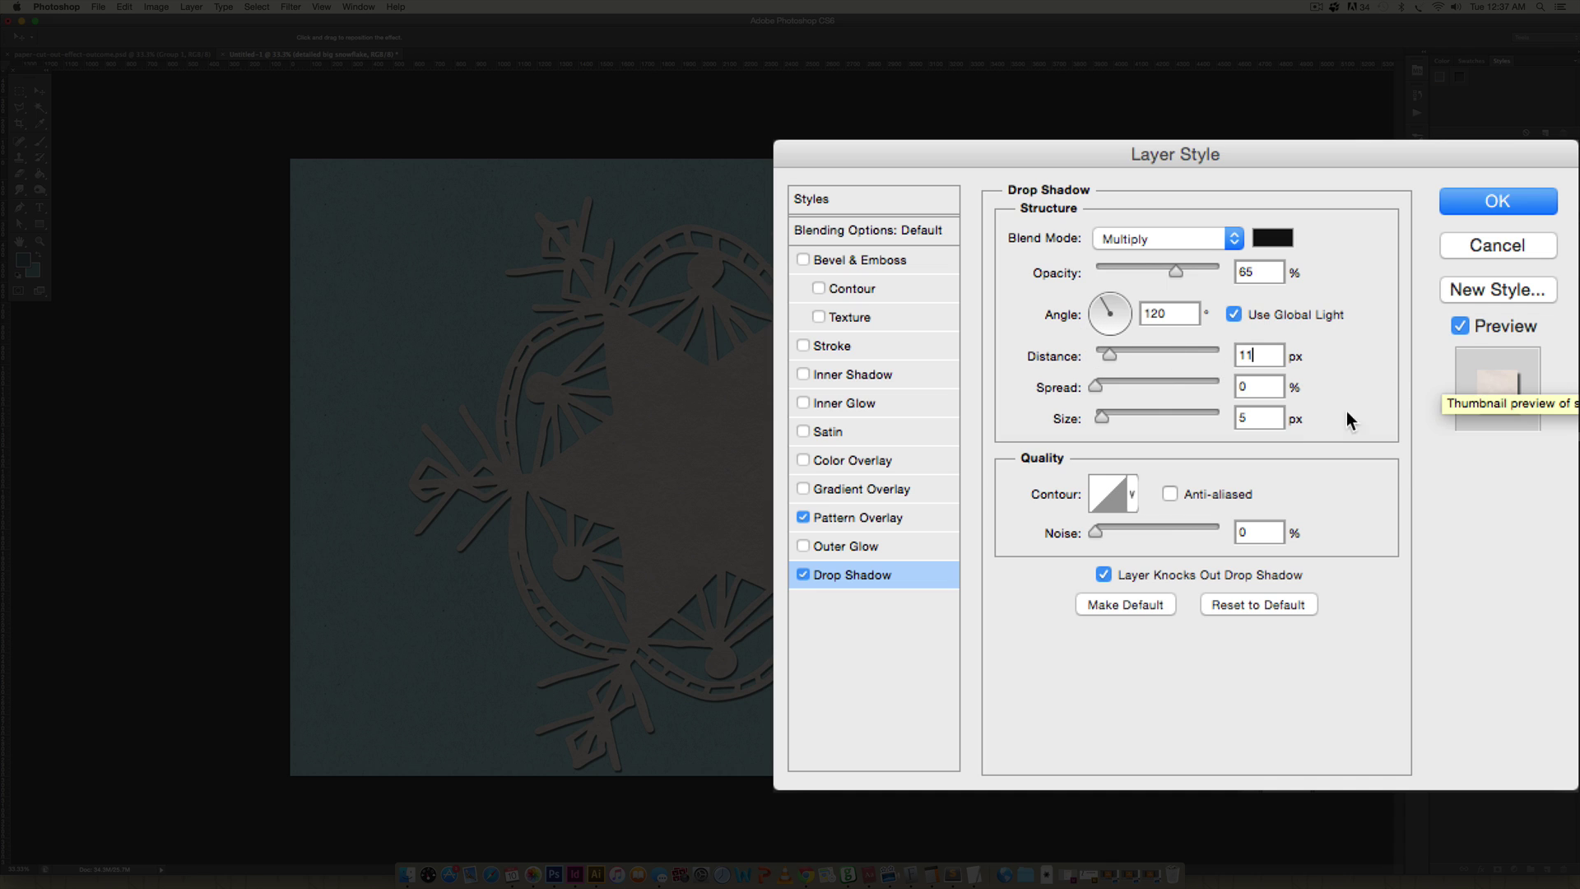
double_click(1258, 418)
text(18)
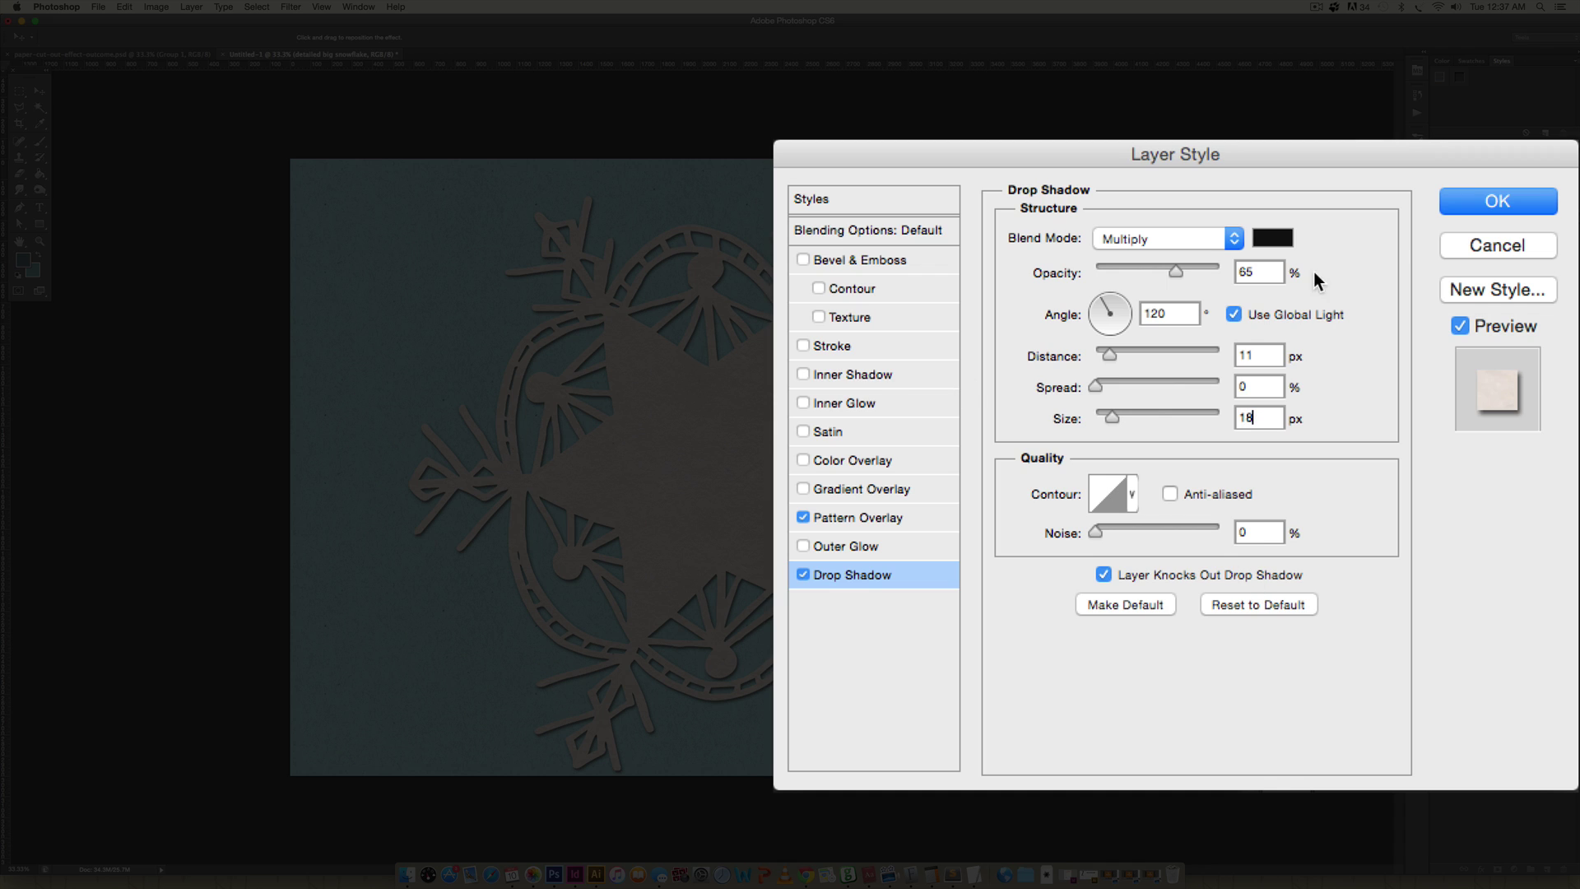
double_click(1244, 272)
text(60)
key(Down)
key(Down)
key(Down)
key(Down)
key(Down)
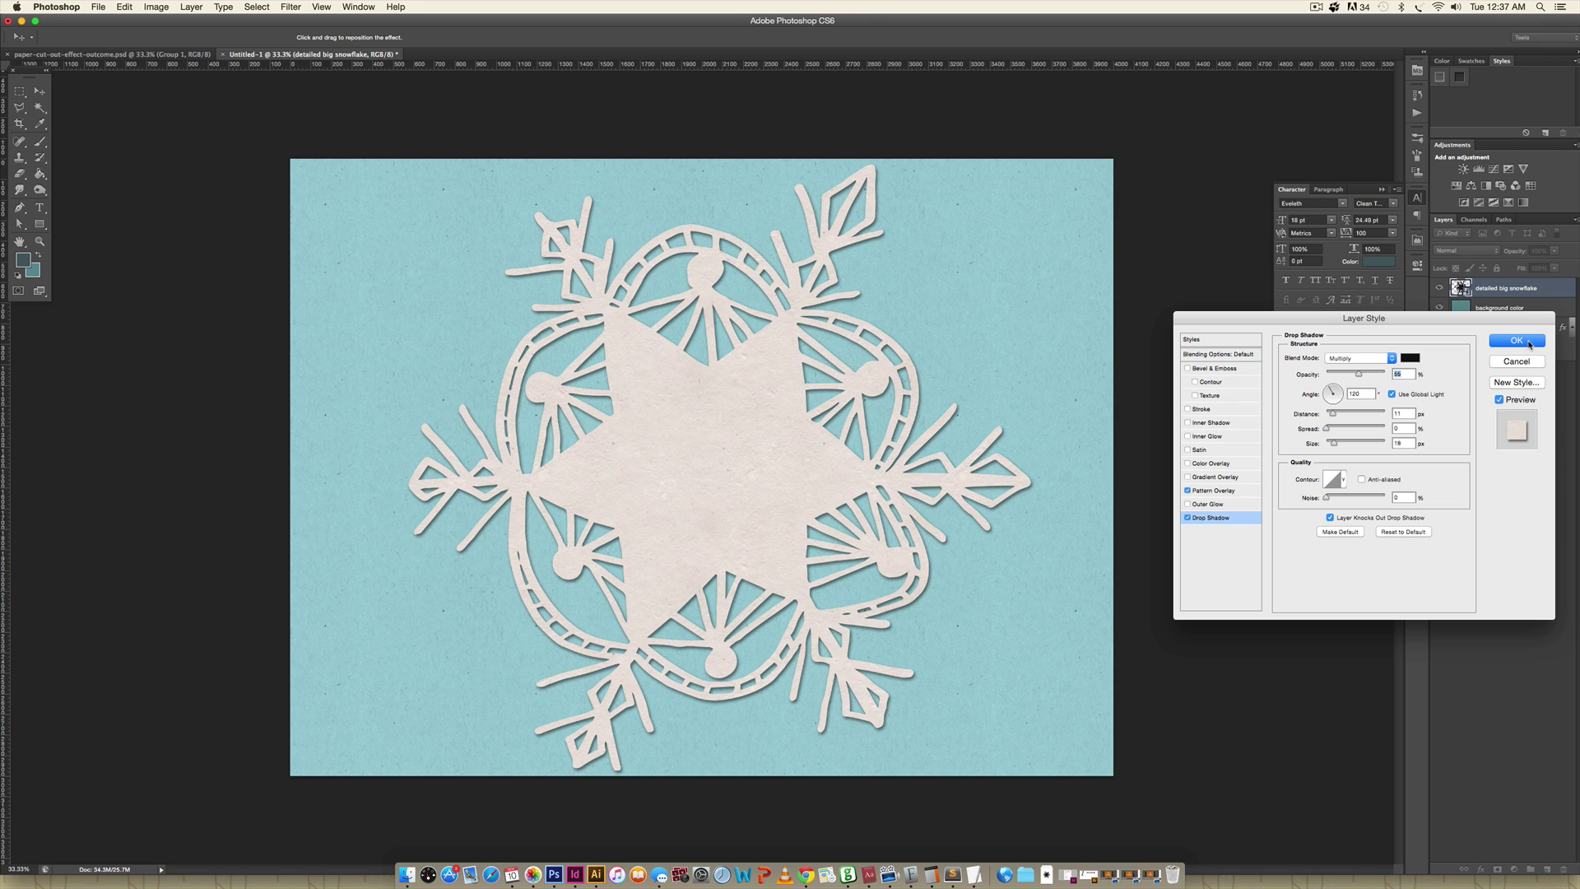
- Apply the snowflake's layer styles, then copy the 'winter' lettering in Illustrator and return to Photoshop
click(1516, 341)
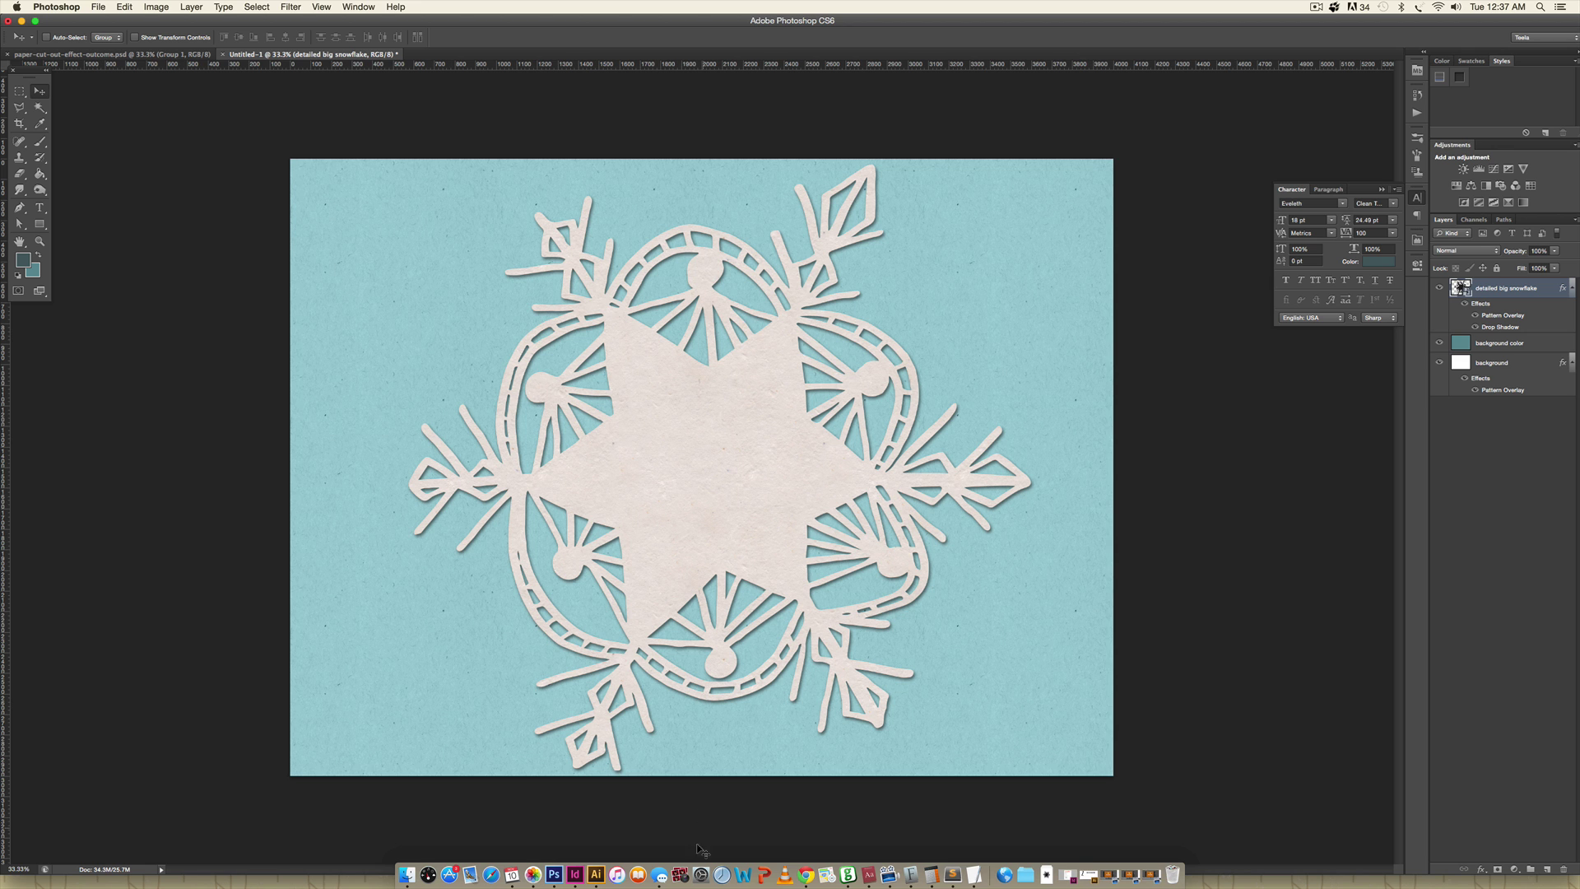
click(600, 875)
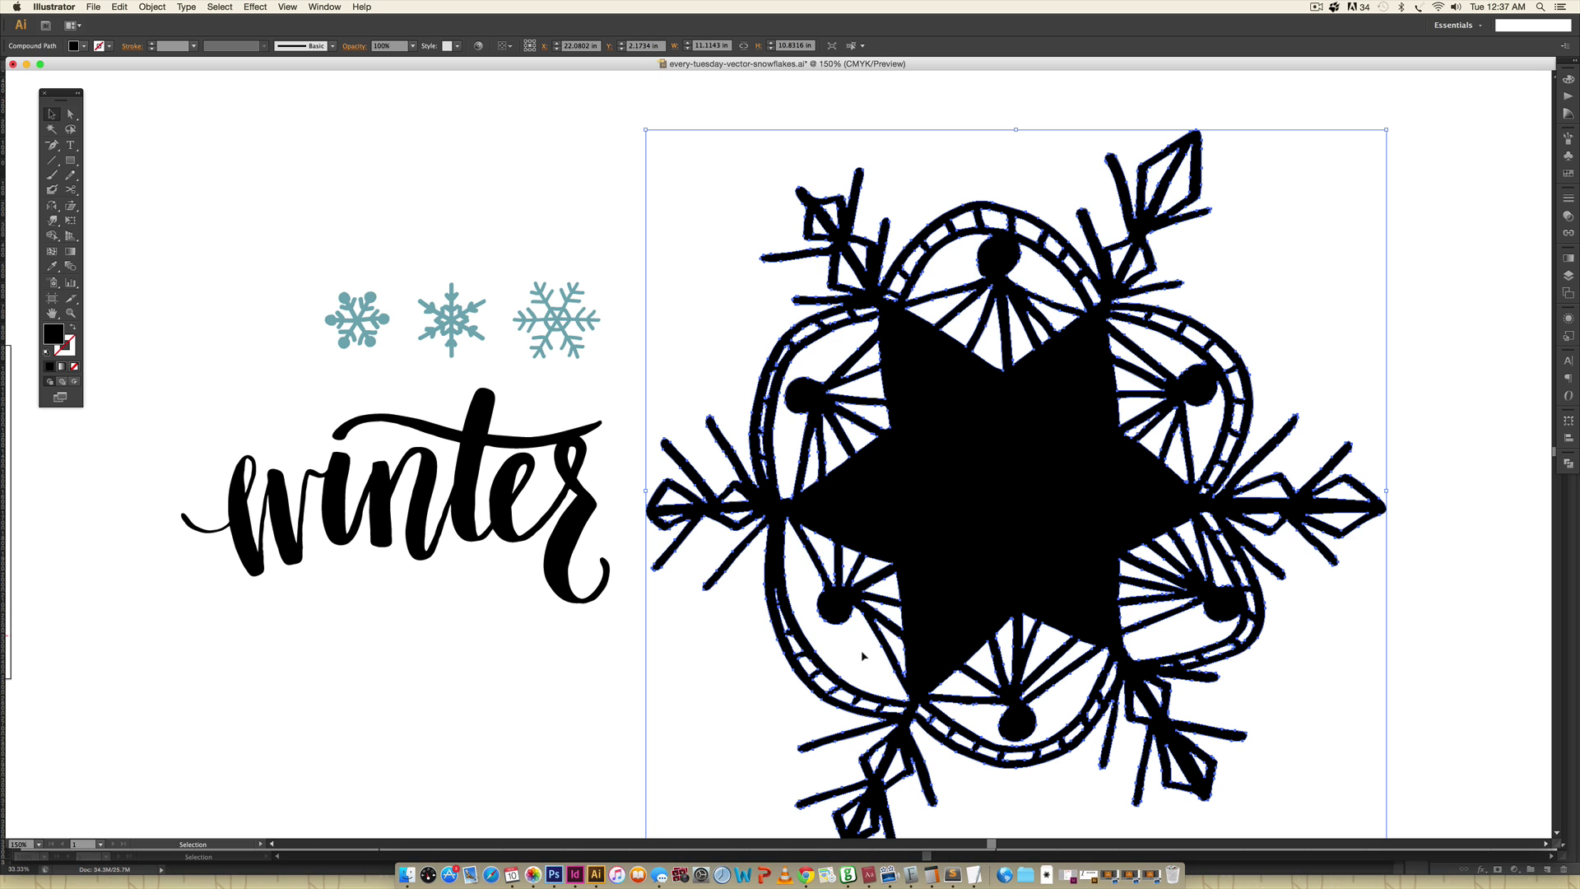
click(544, 554)
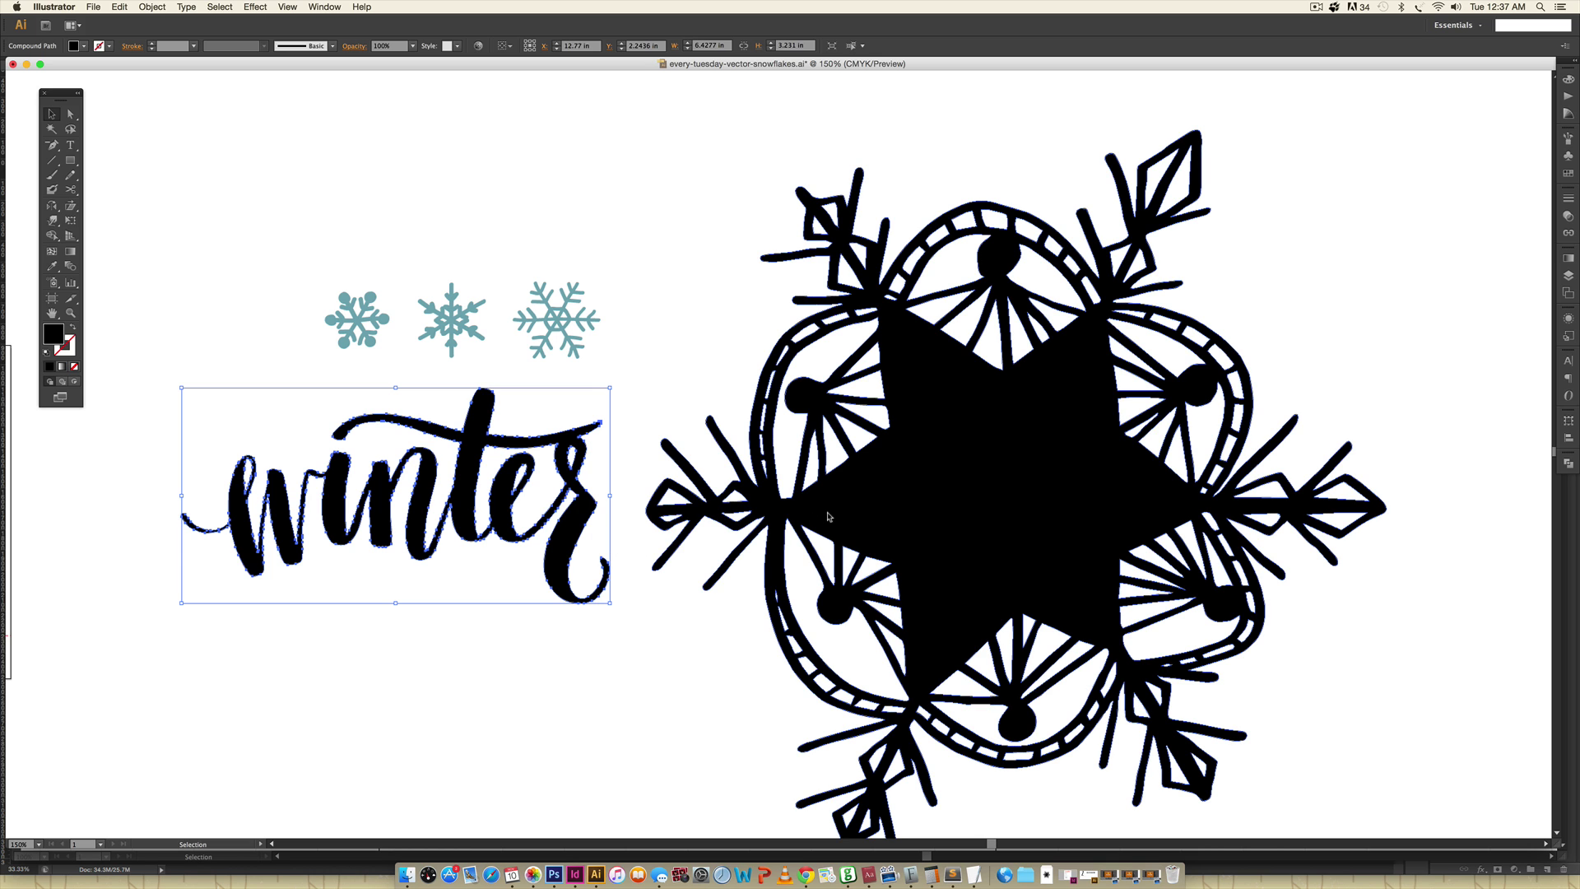
click(555, 876)
- Paste 'winter' as a Smart Object, then scale and position it over the snowflake's centre
key(super+v)
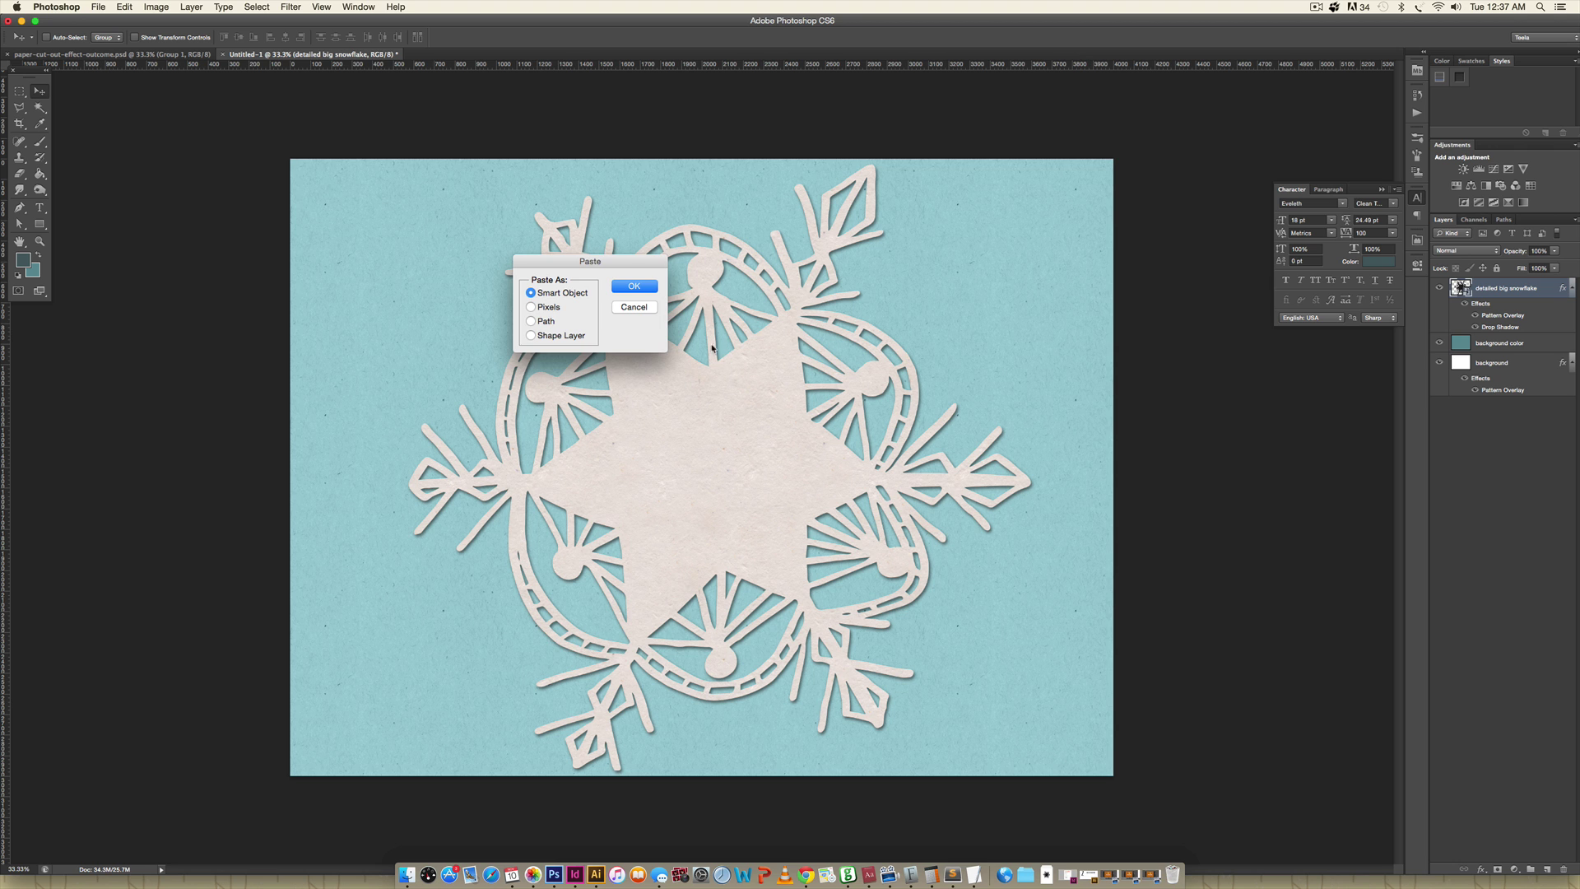
click(634, 287)
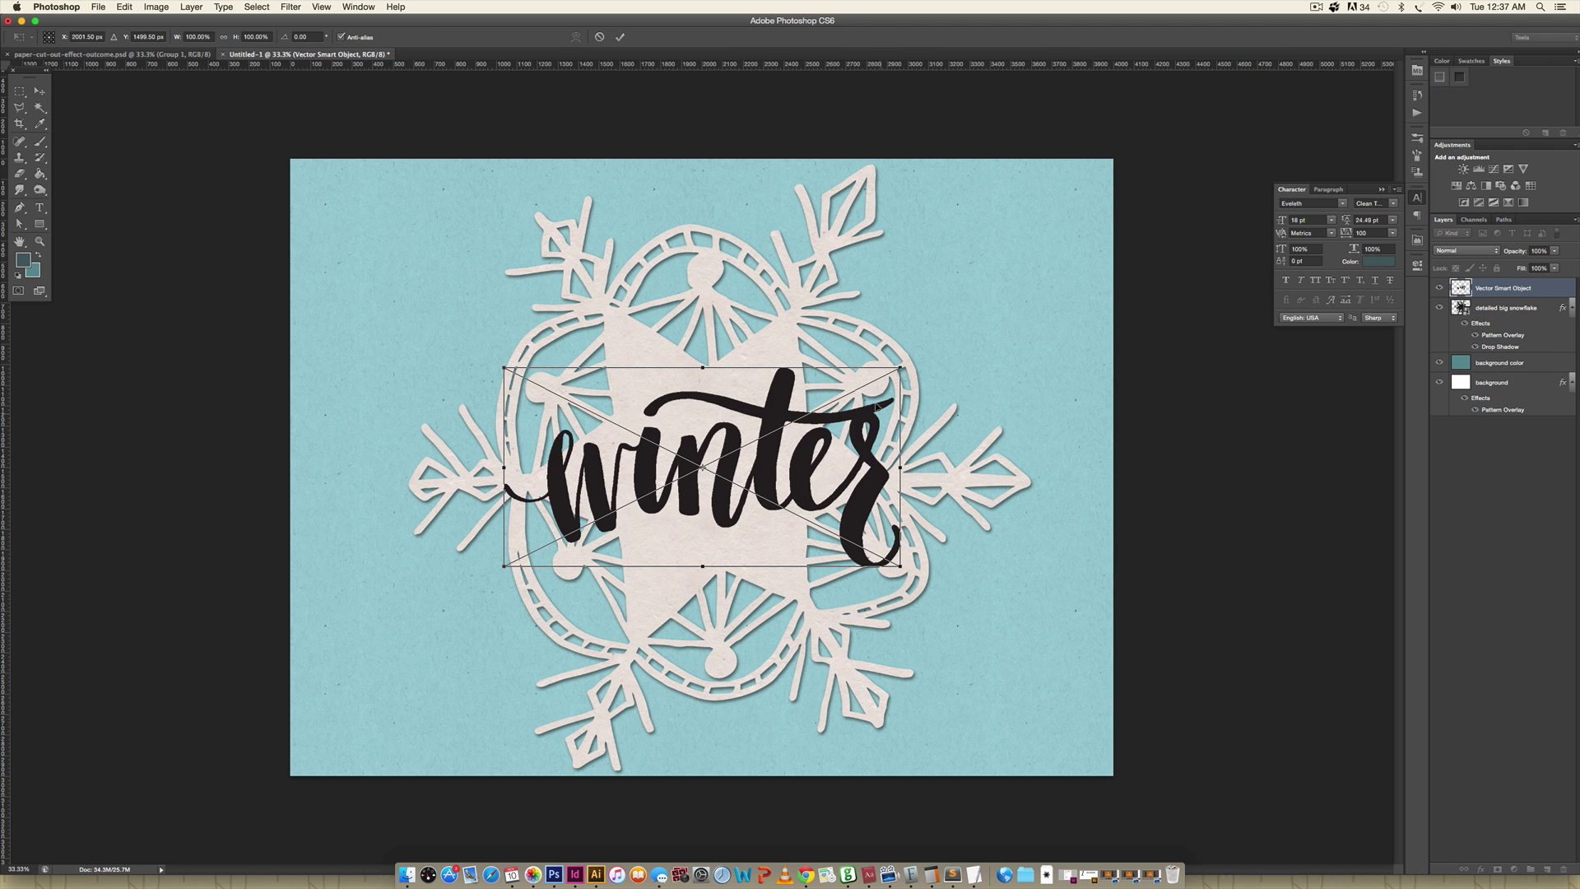
drag(899, 365, 822, 385)
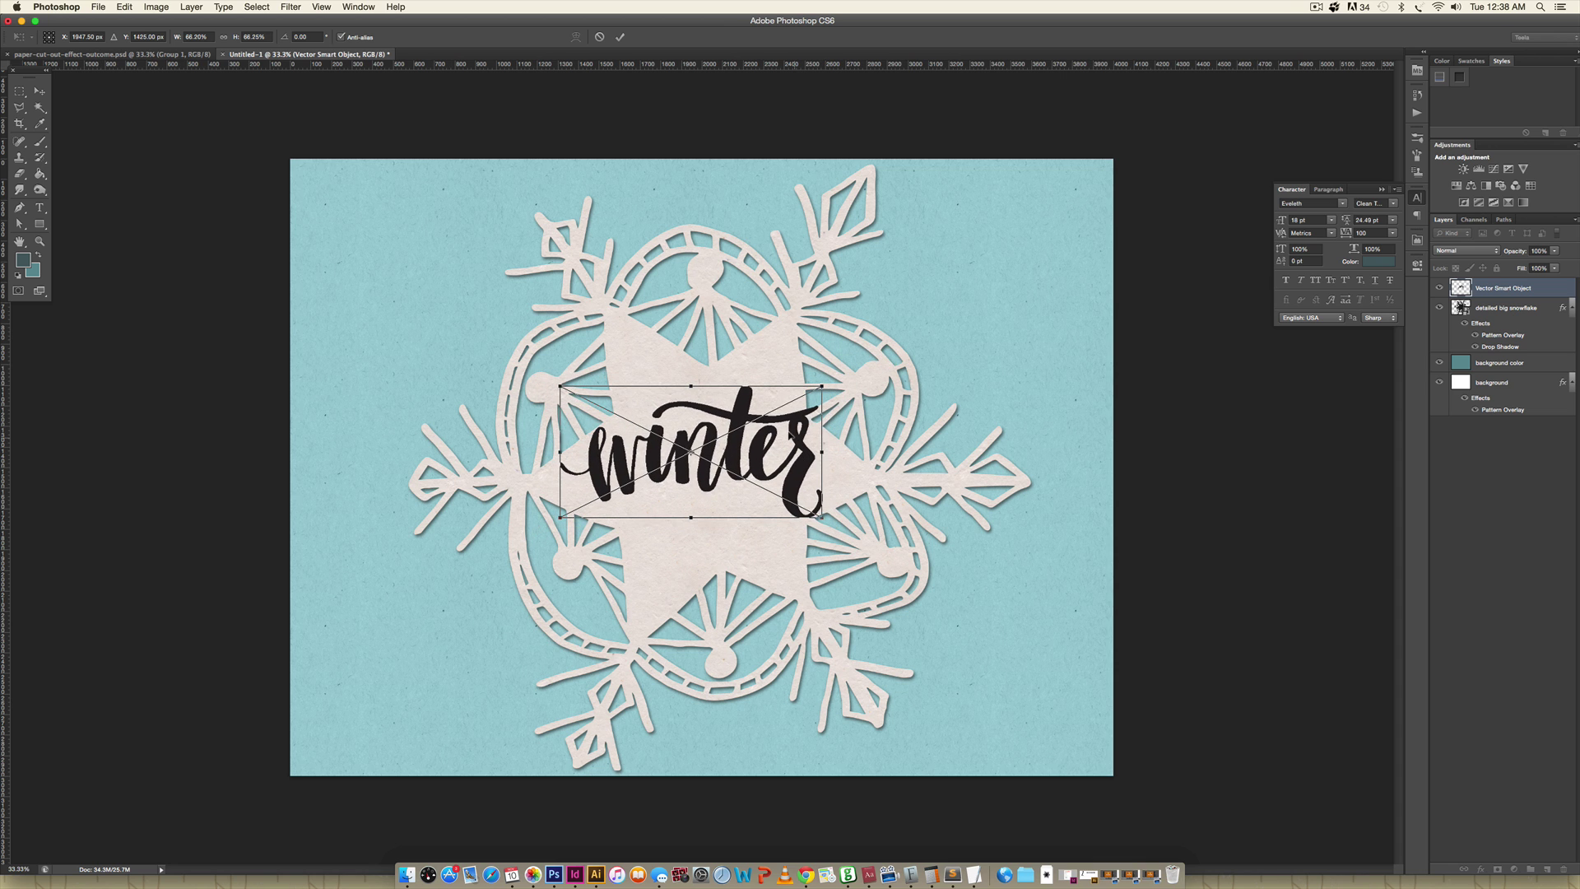
drag(793, 438, 792, 432)
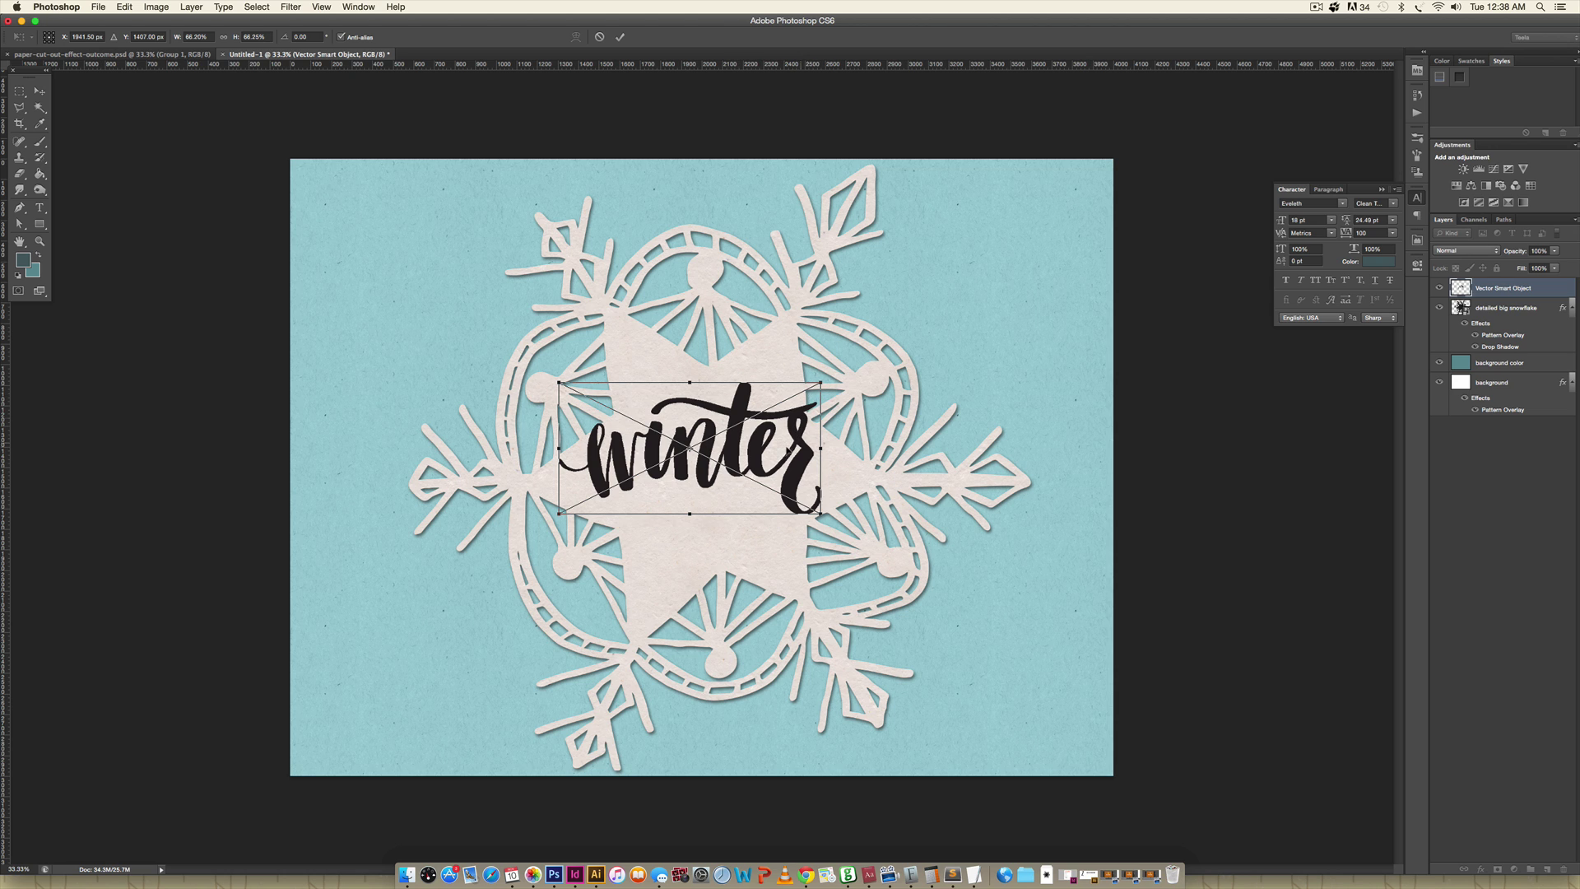
drag(803, 424, 831, 378)
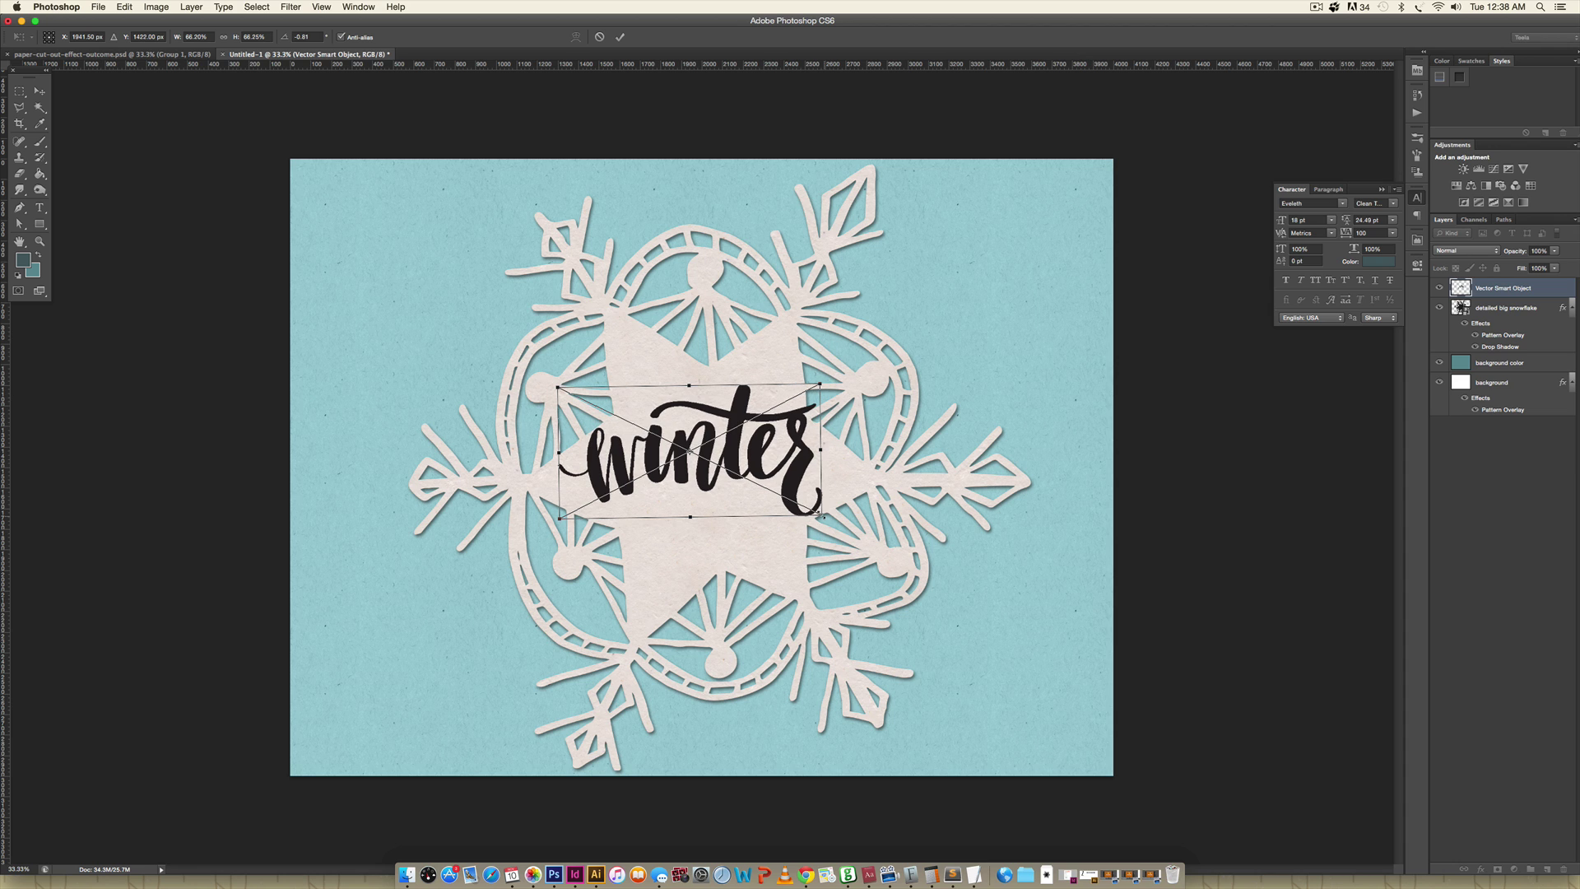
drag(822, 515, 824, 516)
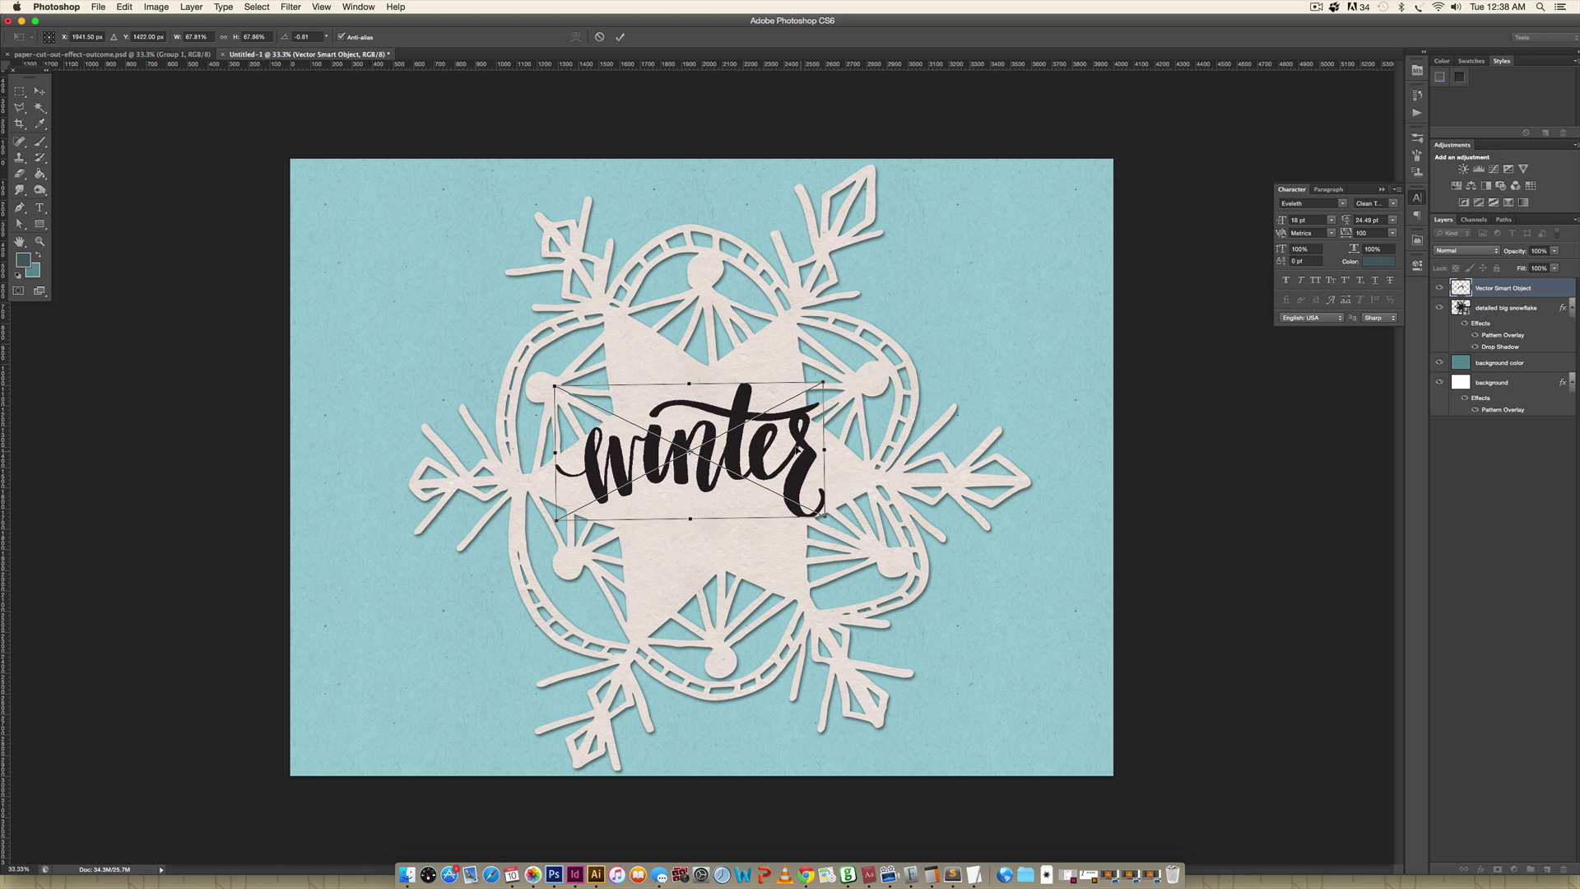
drag(801, 440, 802, 445)
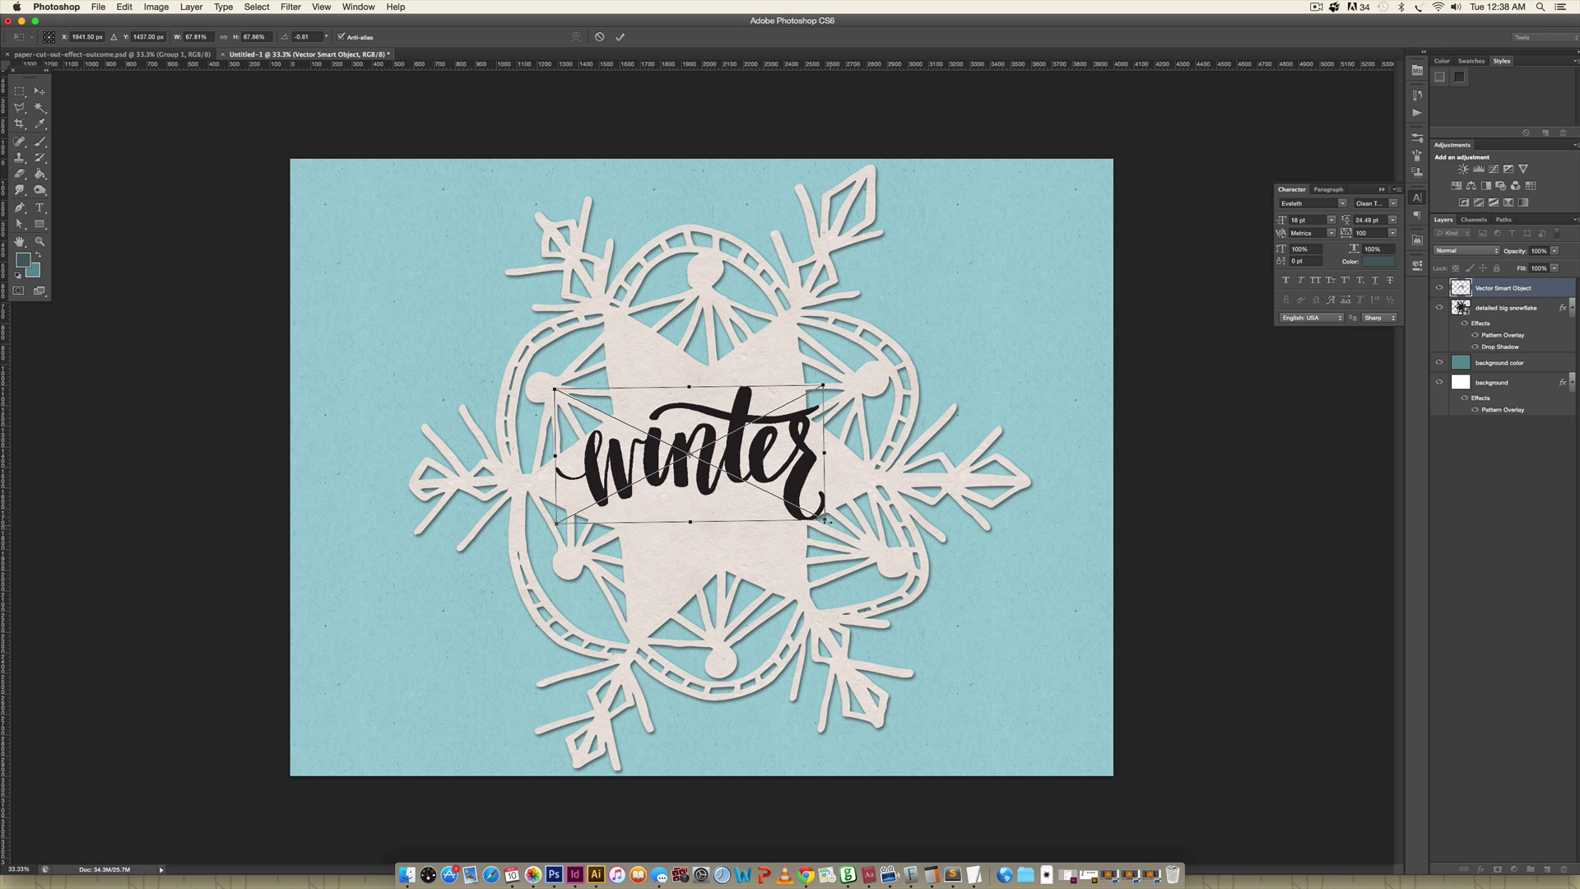
drag(826, 521, 817, 518)
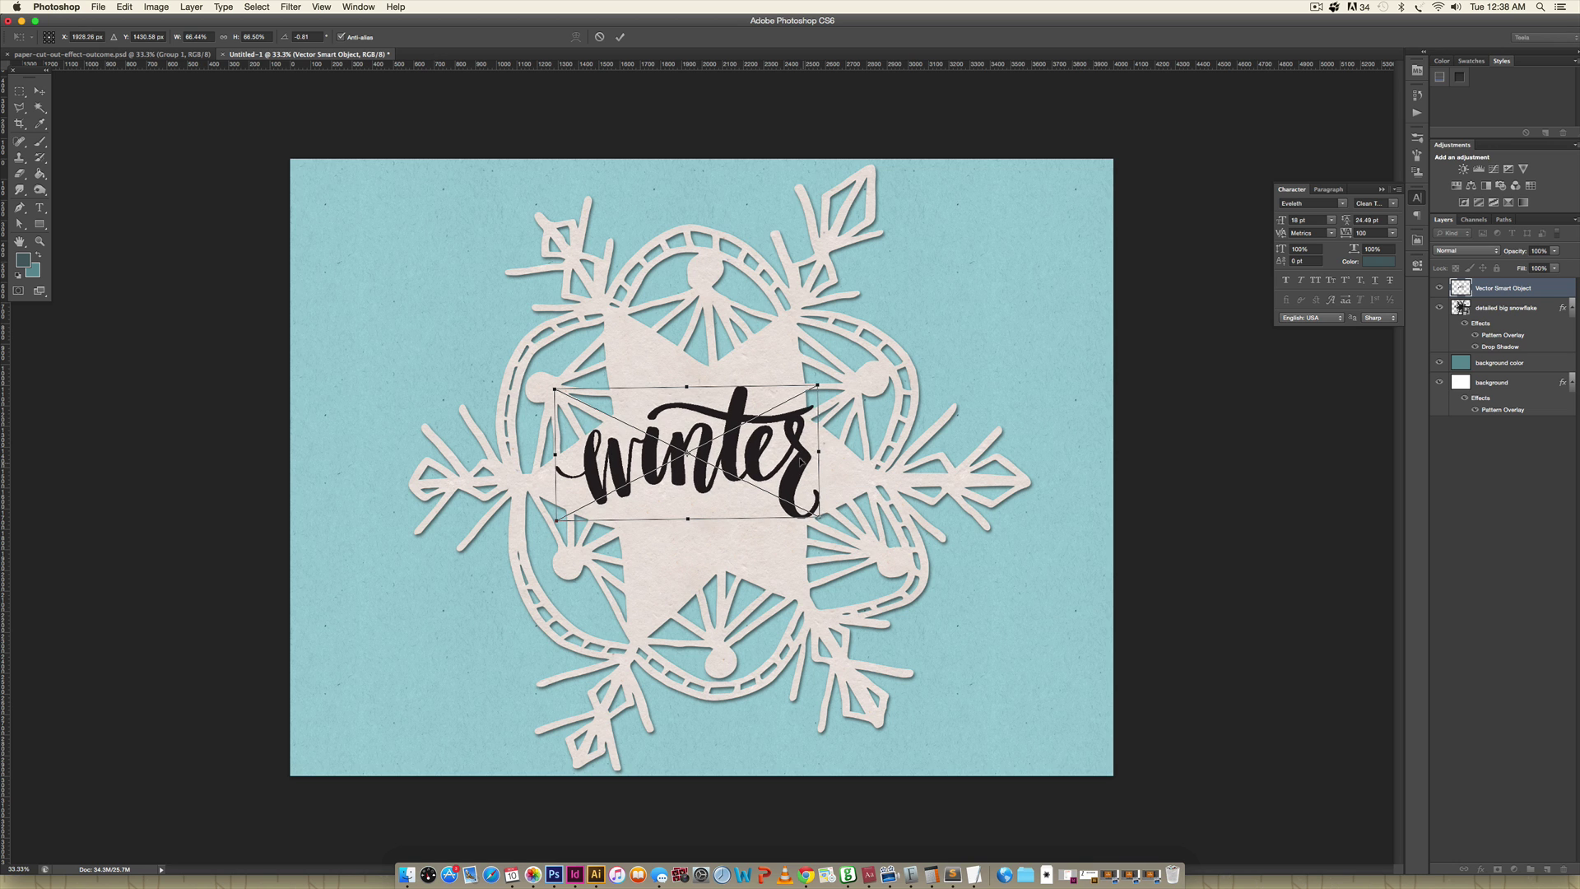
- Tilt the 'winter' lettering slightly counter-clockwise and commit the transform
drag(801, 462, 806, 462)
drag(831, 366, 835, 377)
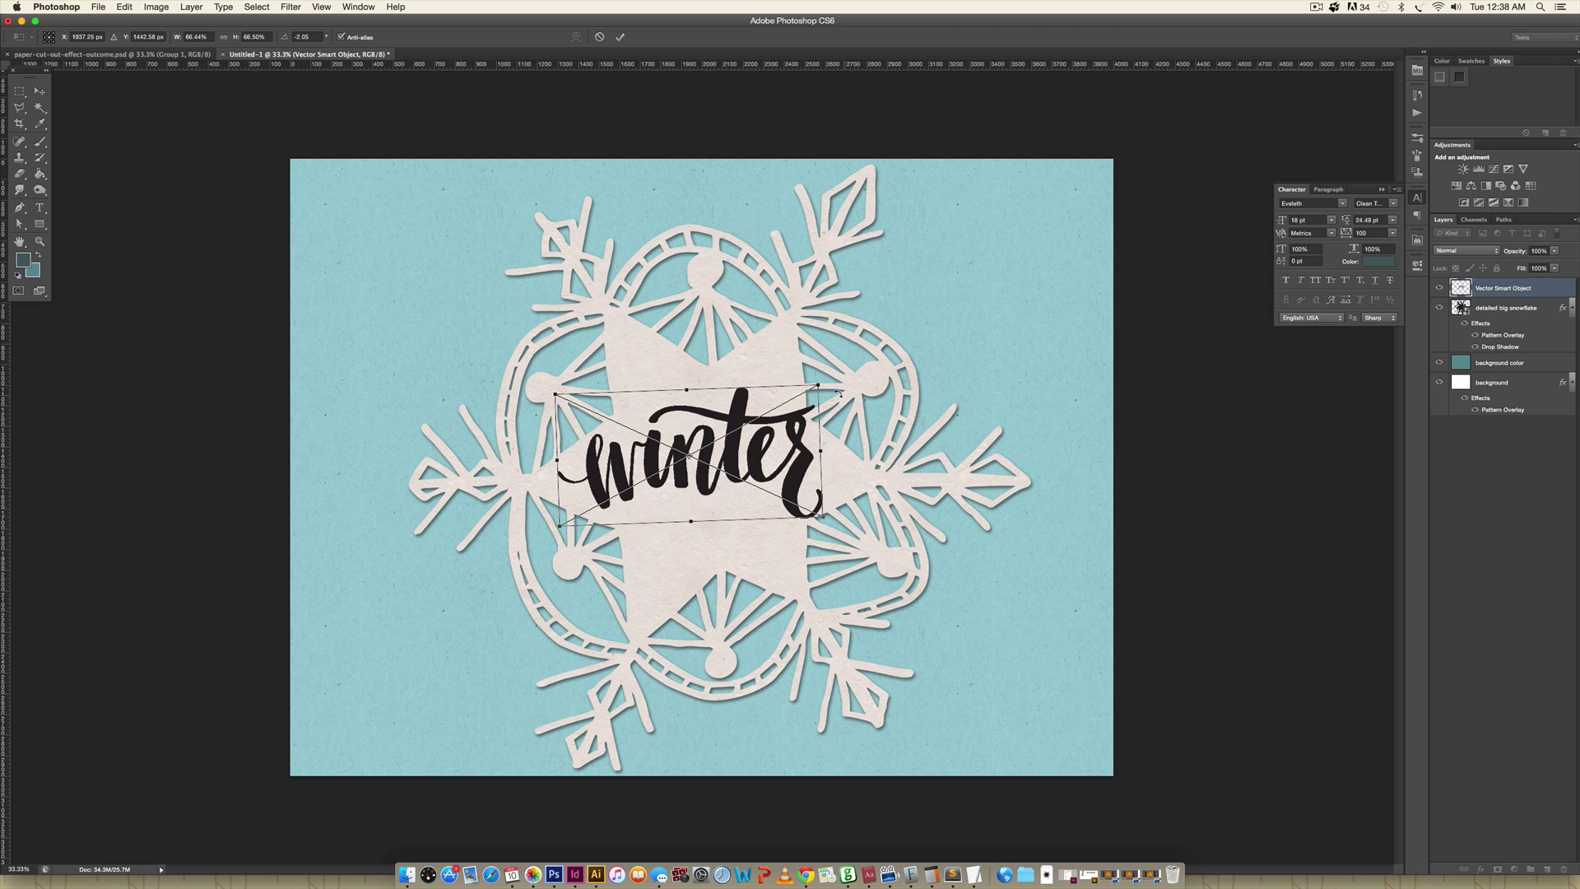
drag(845, 513, 860, 500)
key(Return)
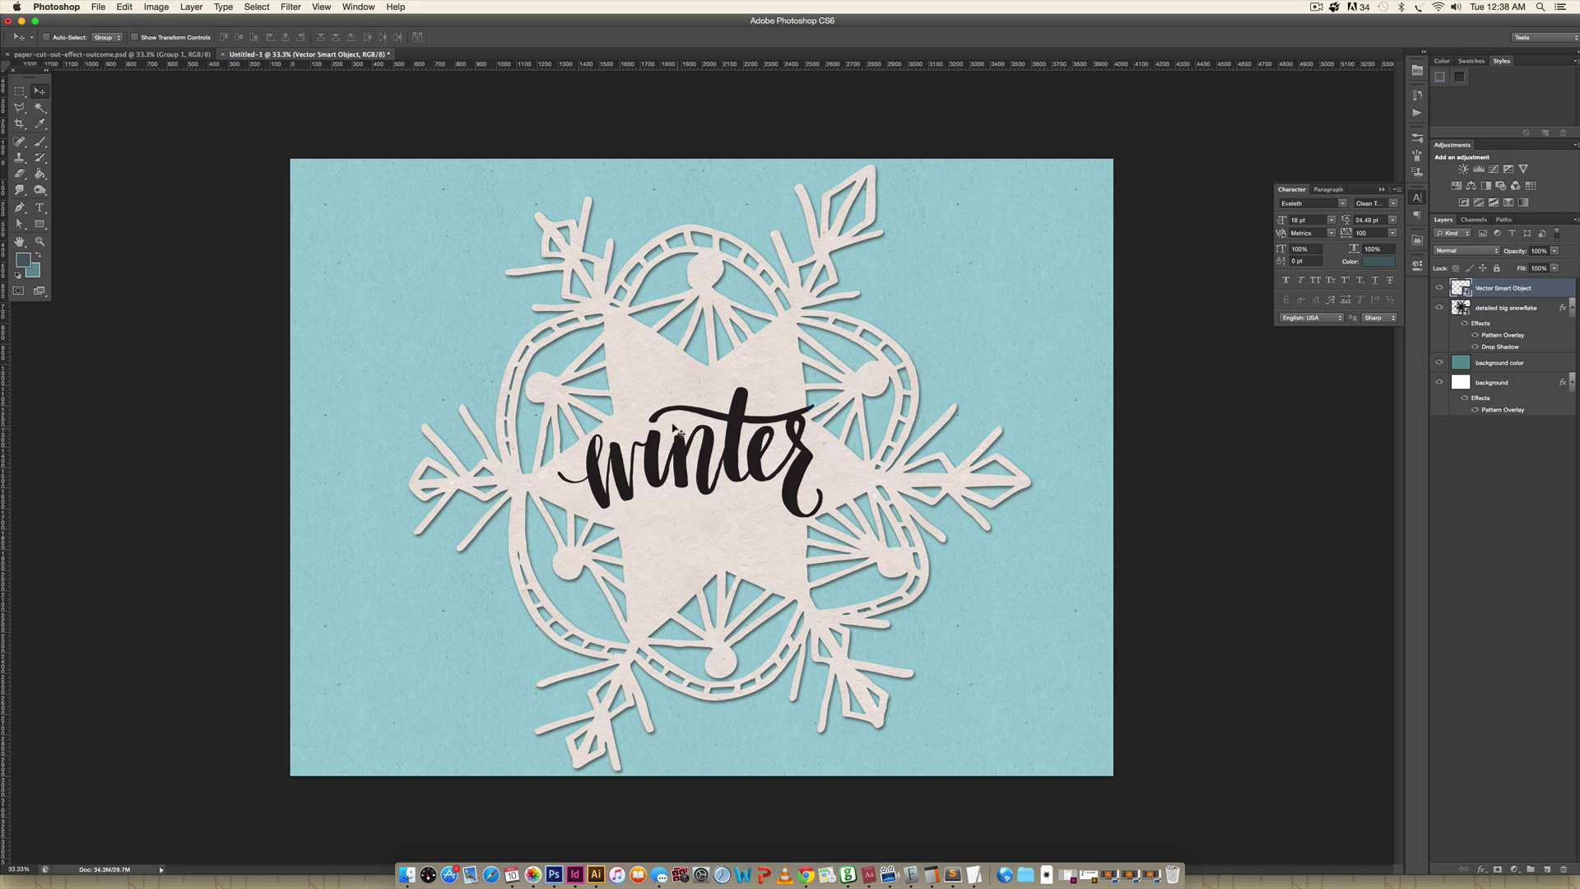
- Paste the small left Illustrator snowflake as a smart object above 'winter', enlarged
click(596, 872)
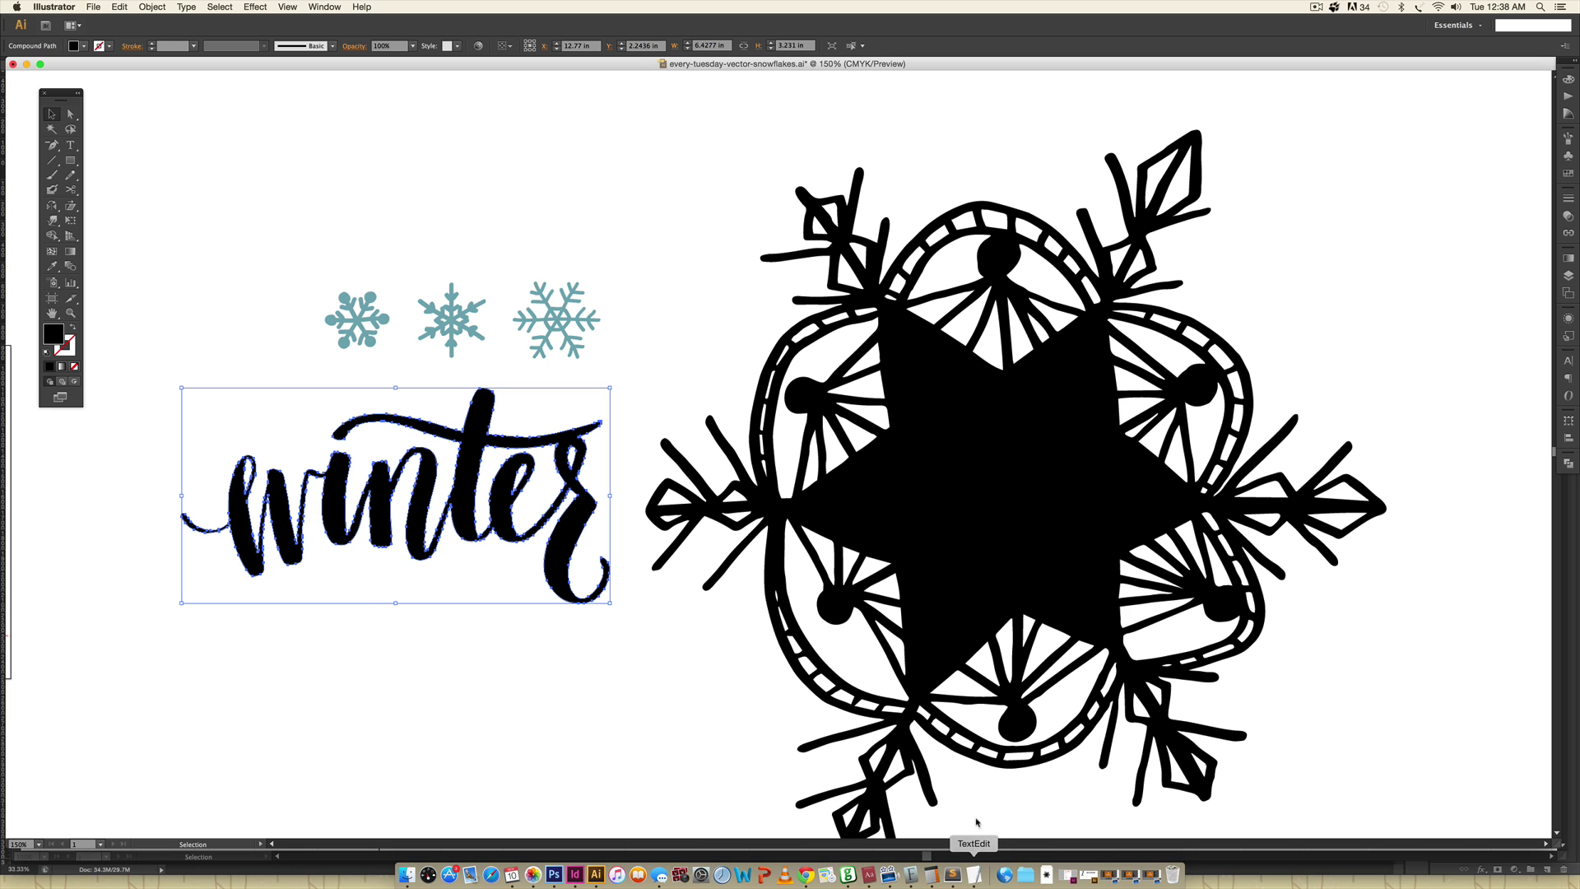
click(382, 335)
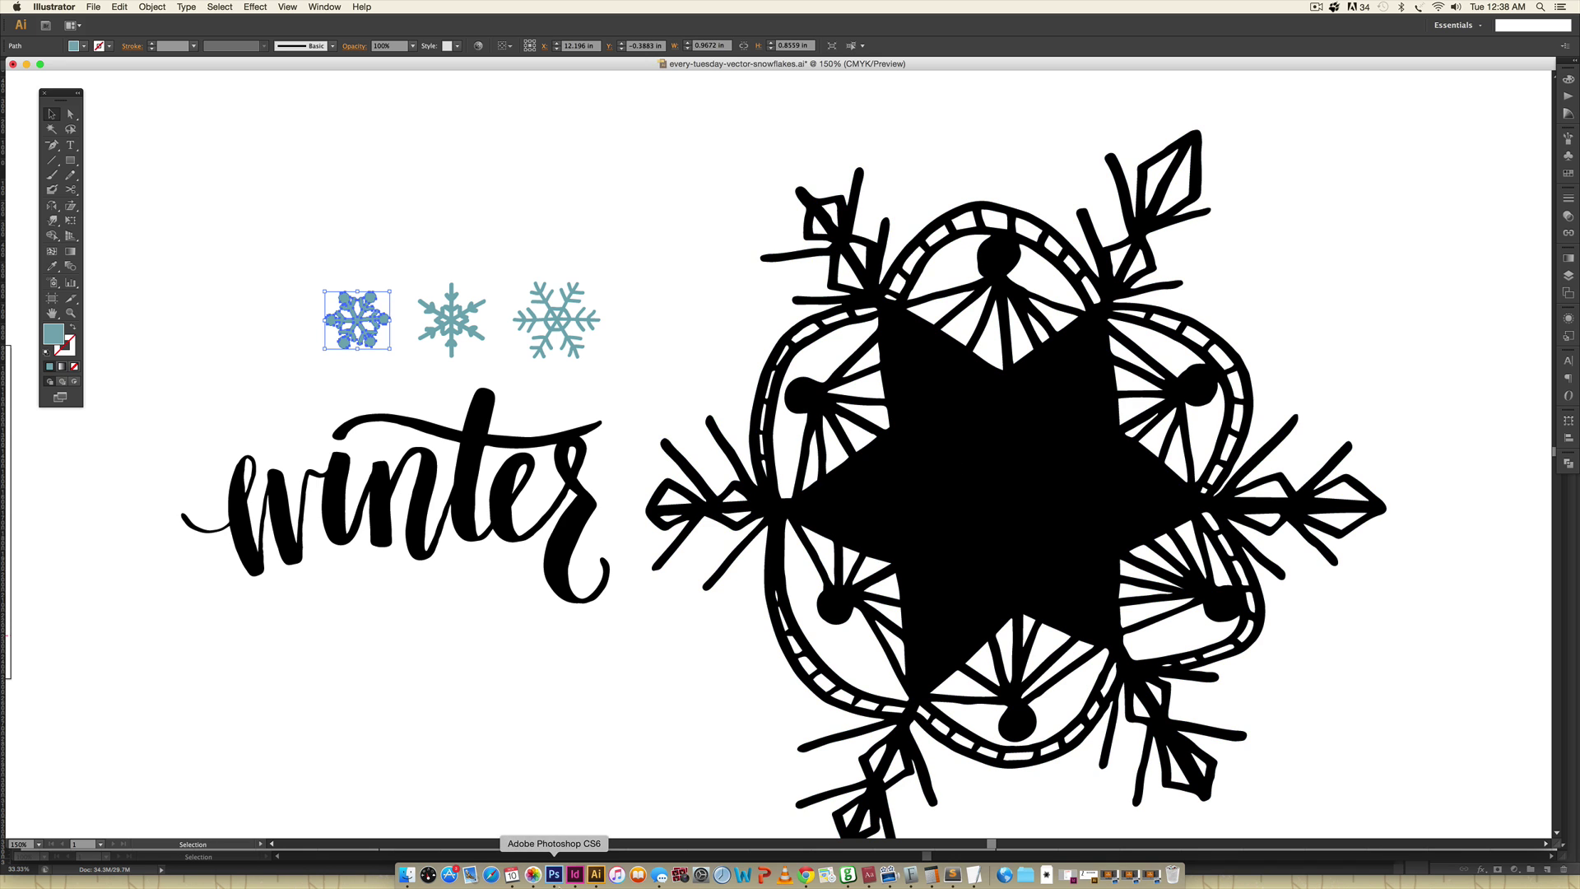
click(554, 874)
key(super+v)
key(Return)
drag(702, 467, 687, 407)
key(Return)
- Paste the middle Illustrator snowflake below 'winter', rotated about 19 degrees
click(596, 874)
click(448, 318)
key(super+c)
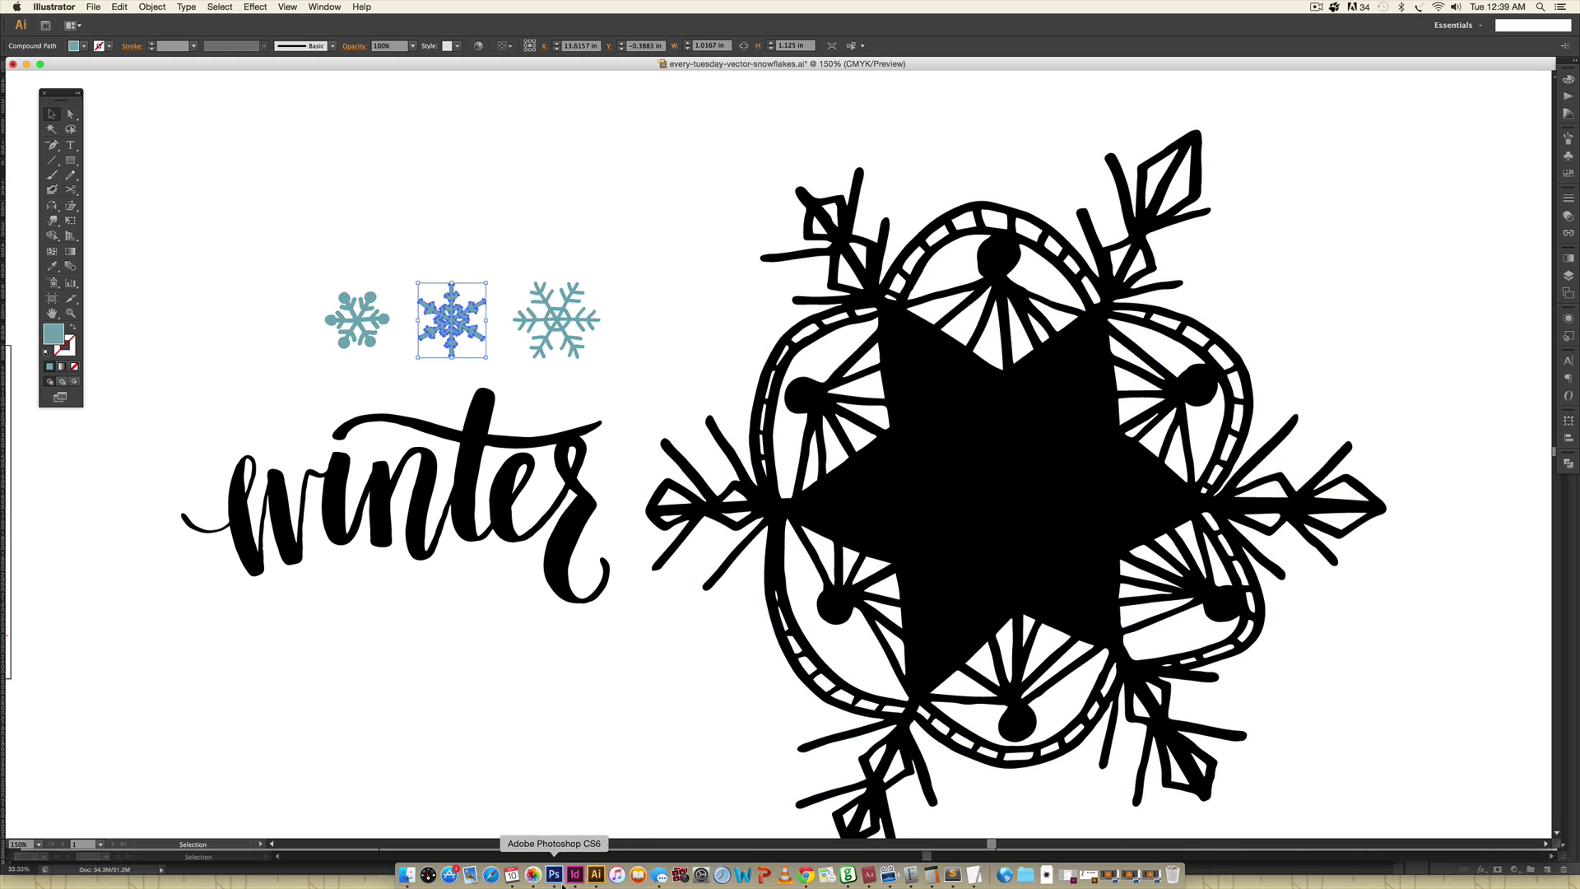
click(554, 874)
key(super+v)
key(Return)
drag(702, 467, 662, 564)
drag(703, 517, 723, 559)
key(Return)
- Paste the right Illustrator snowflake as a smart object and rotate it below the end of 'winter'
click(596, 874)
click(554, 319)
key(super+c)
click(554, 874)
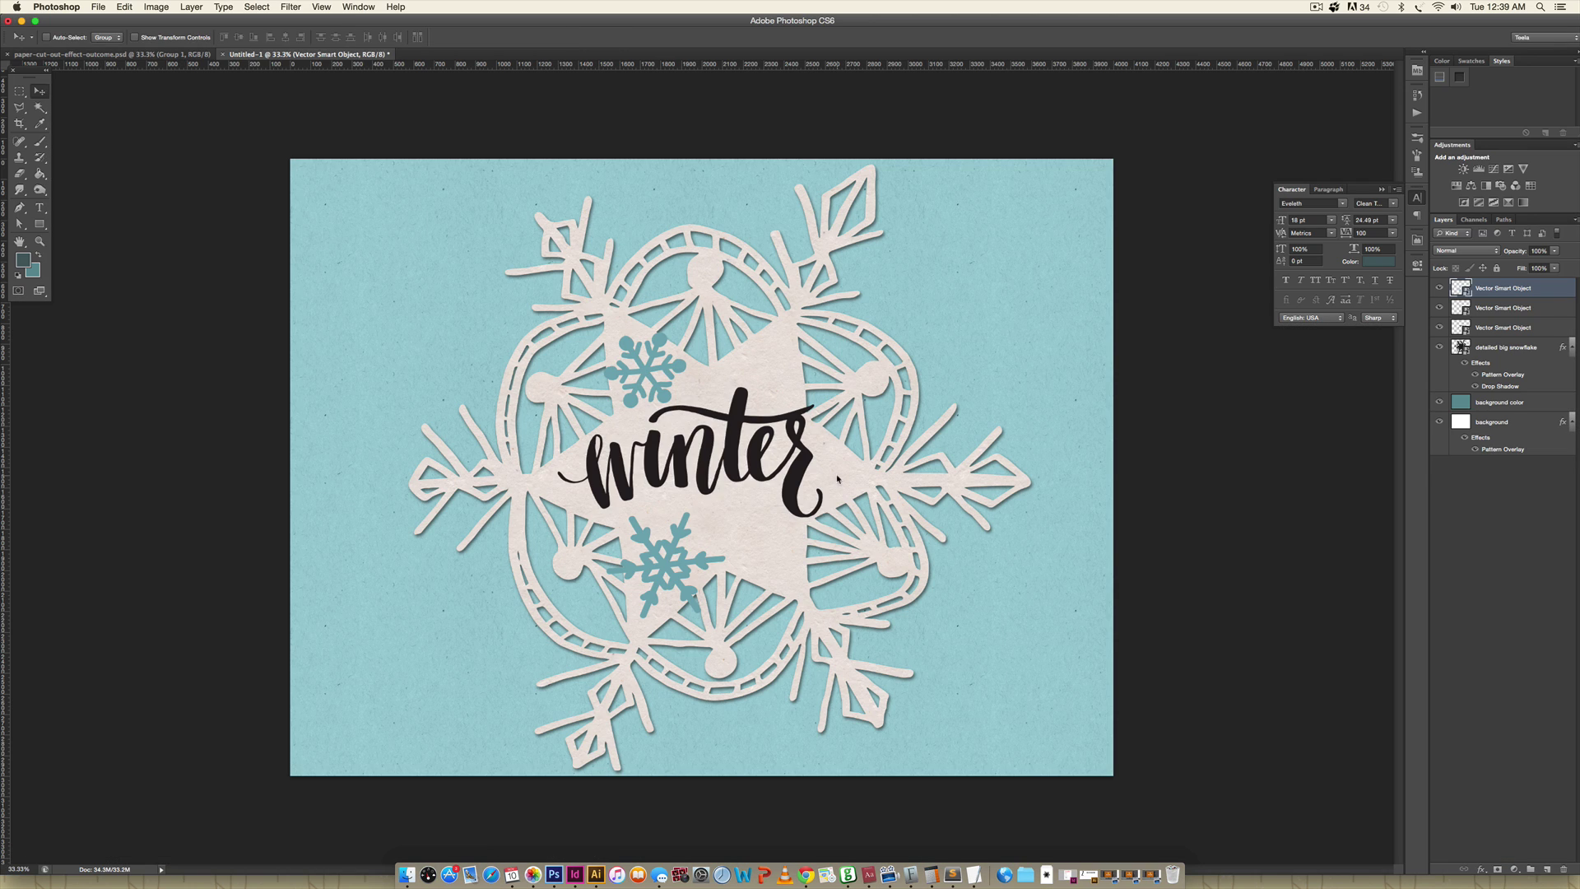
key(super+v)
key(Return)
mouse_move(771, 533)
mouse_down()
mouse_move(780, 517)
mouse_move(794, 527)
mouse_up()
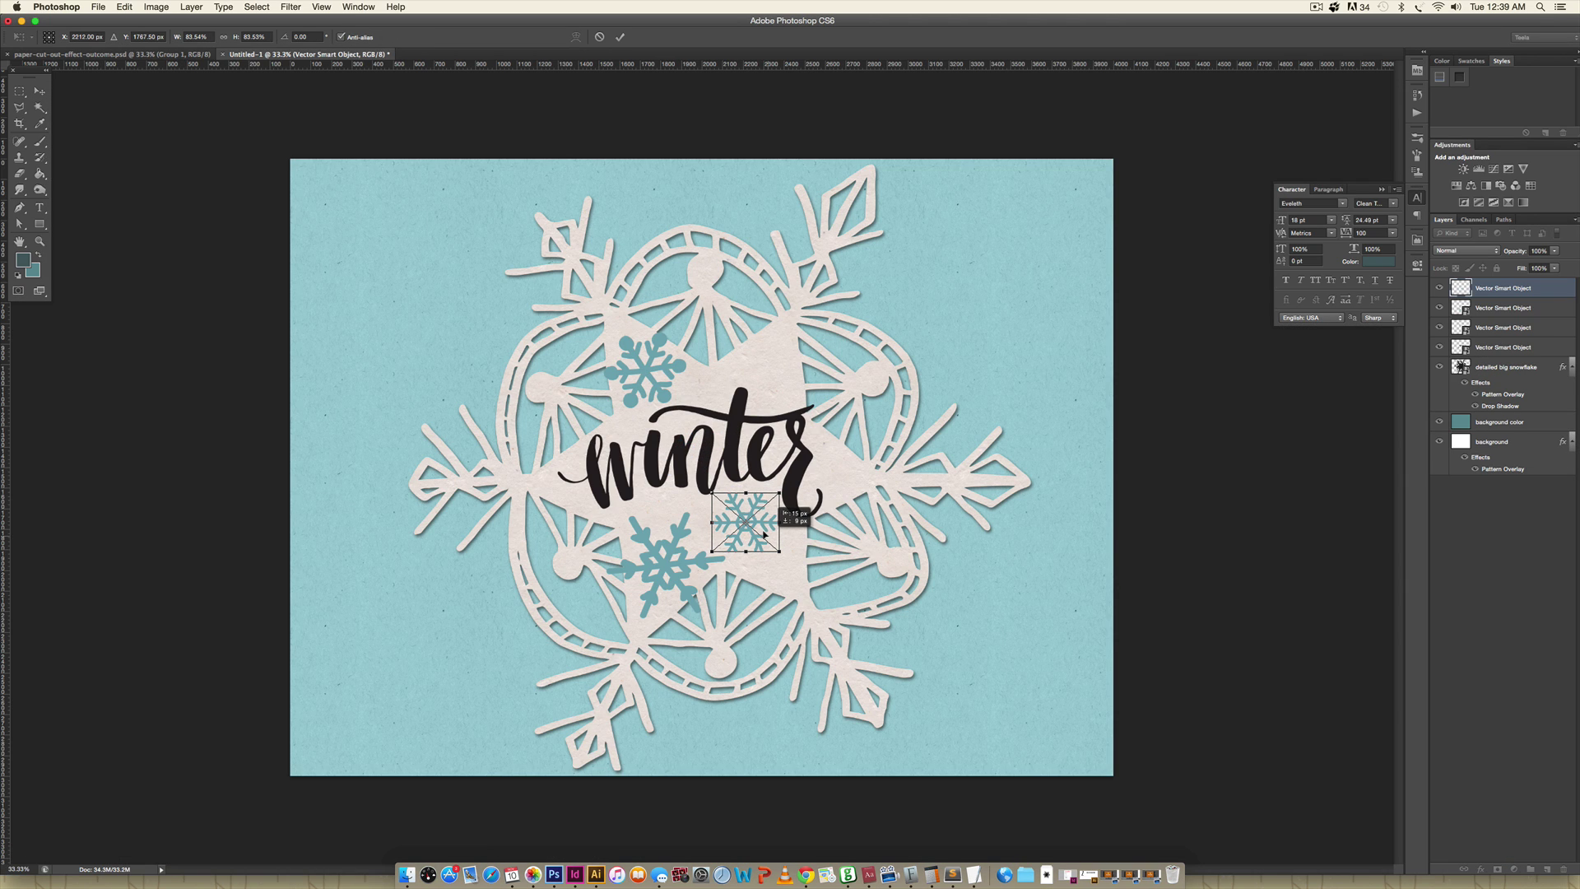
key(Return)
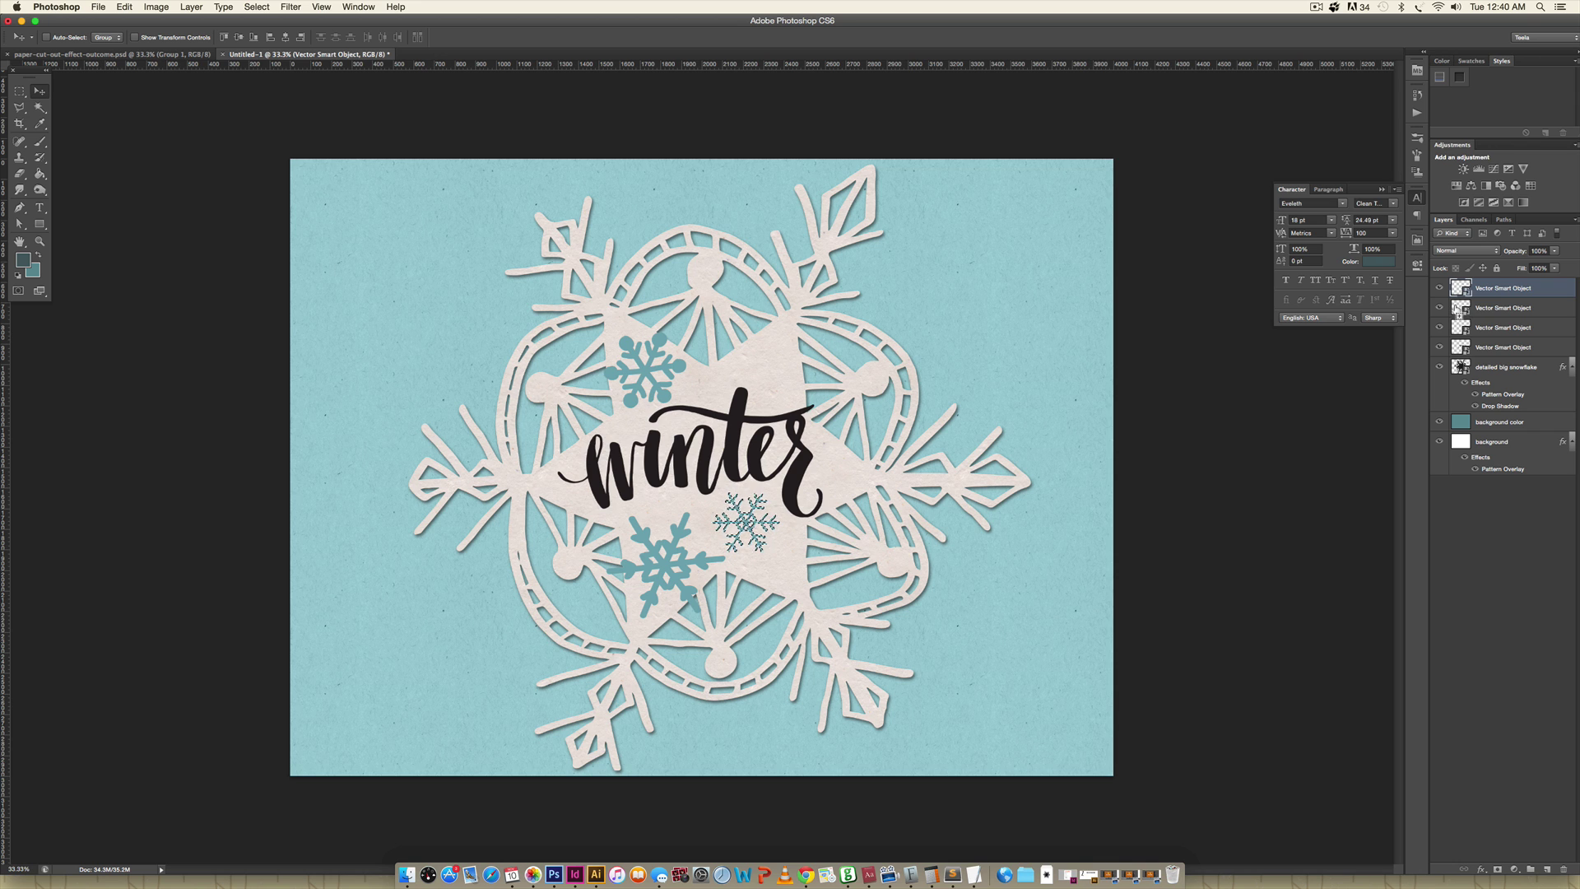
- Load the three small snowflake outlines as a selection, target 'detailed big snowflake', and invert the selection
super+click(1459, 310)
shift+super+click(1459, 327)
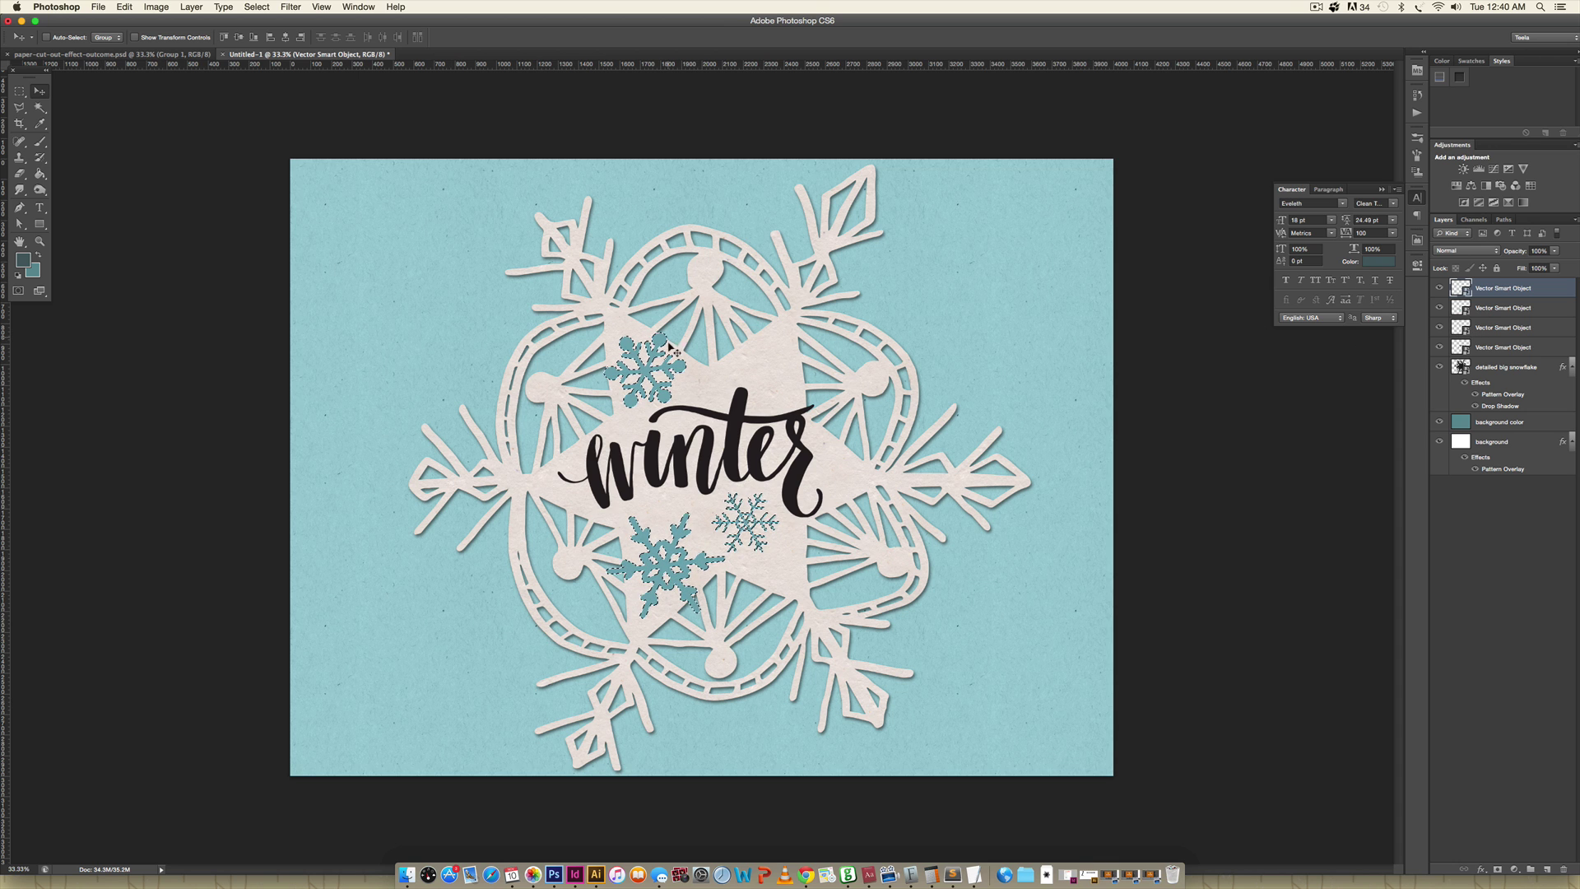
shift+super+click(1459, 347)
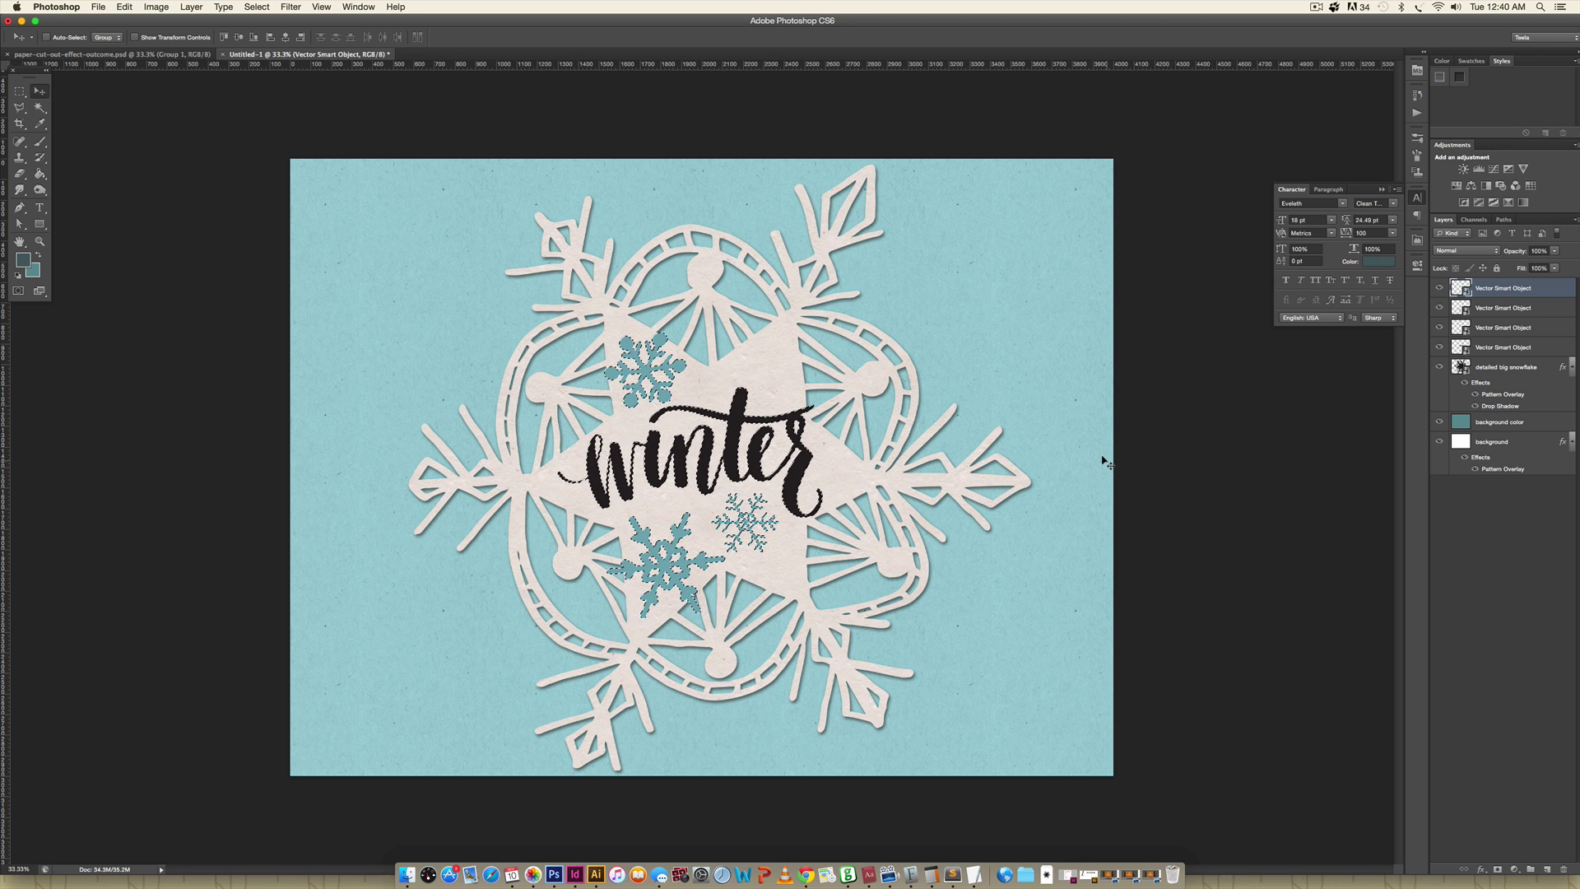
click(1505, 368)
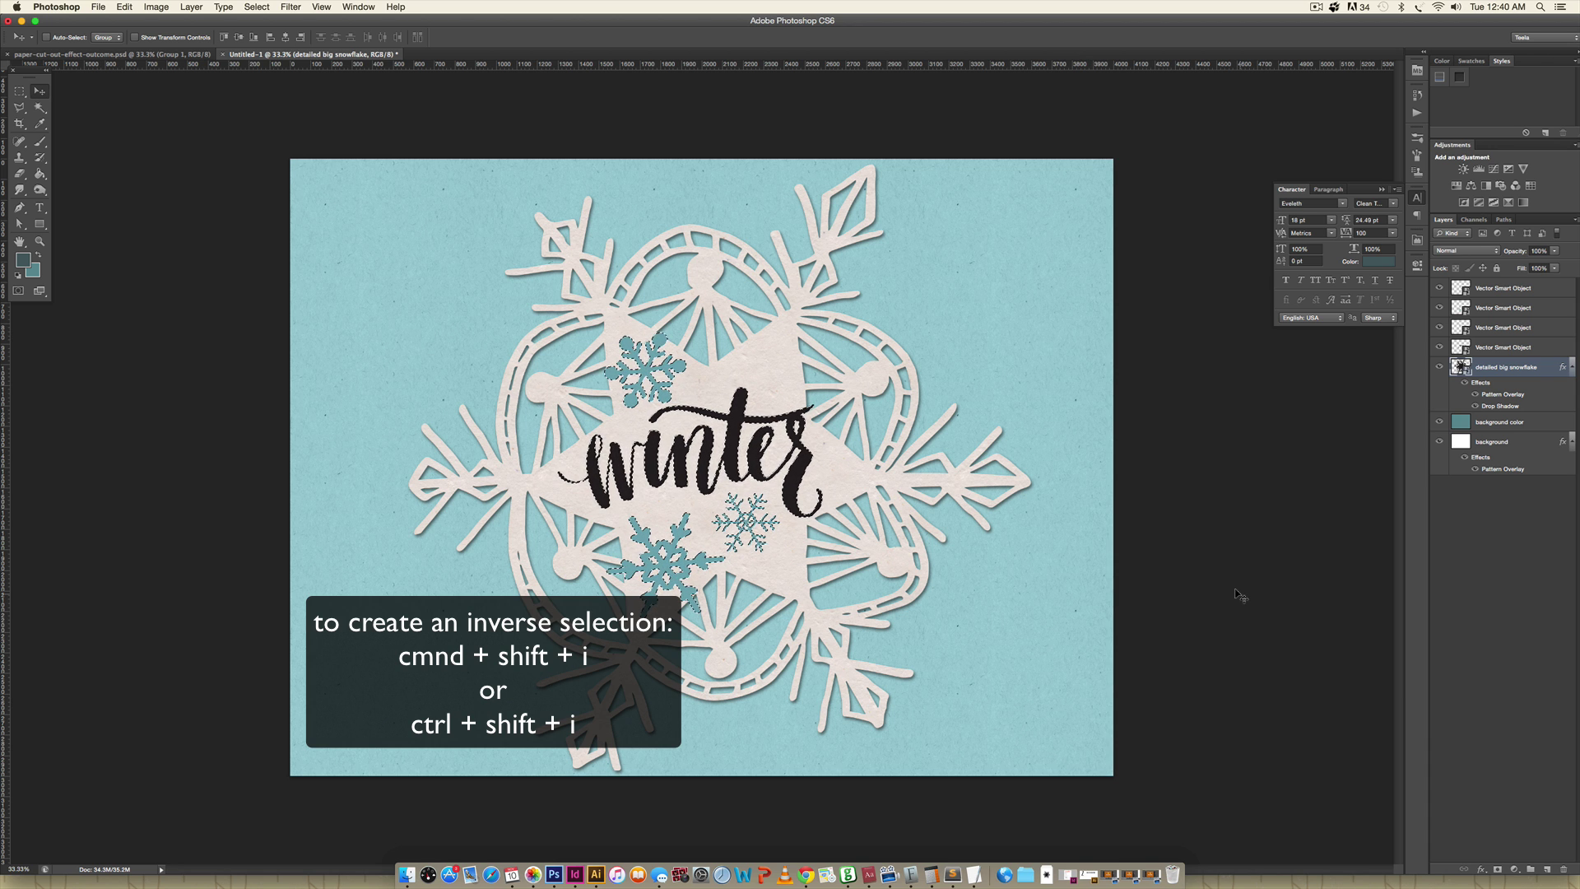
key(super+shift+i)
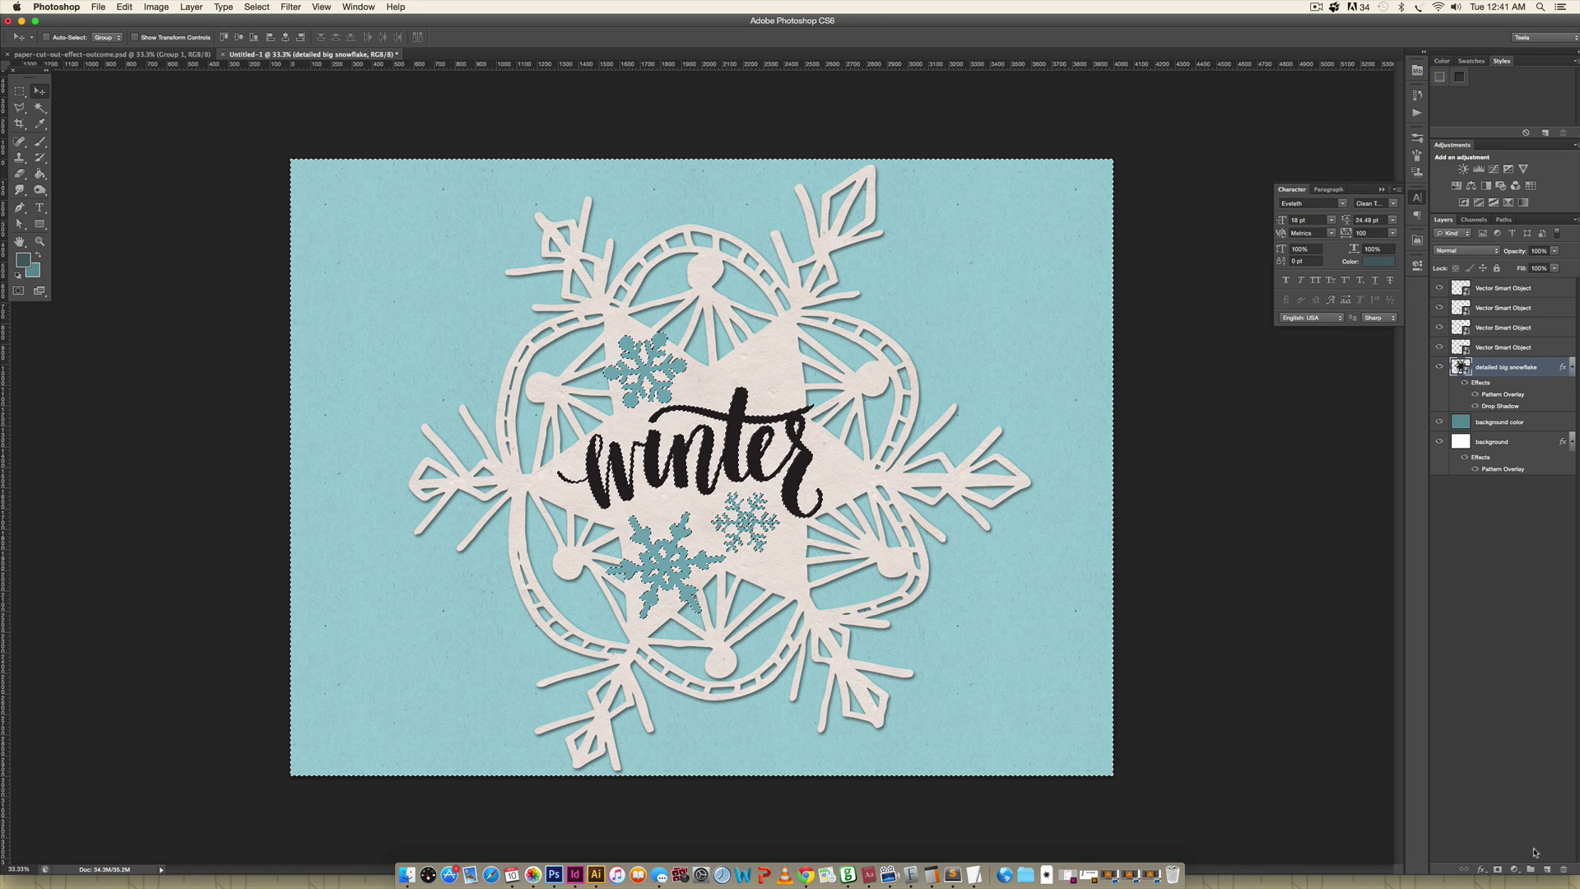
- Add a layer mask to the big snowflake, hide the lettering and snowflake layers, and view at 100%
click(1497, 869)
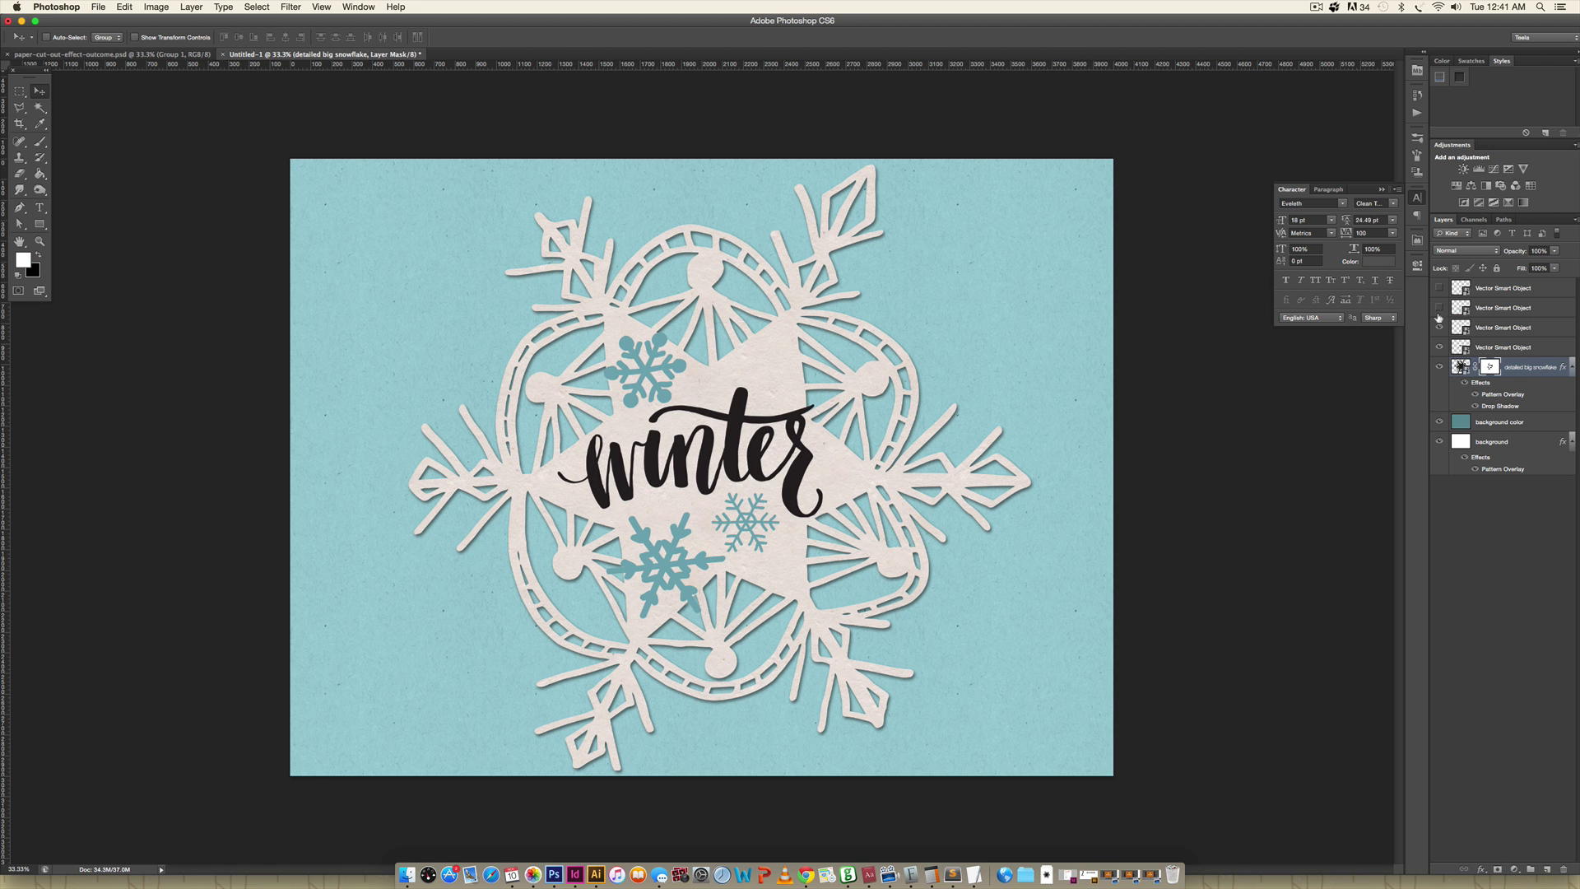
drag(1439, 318, 1439, 349)
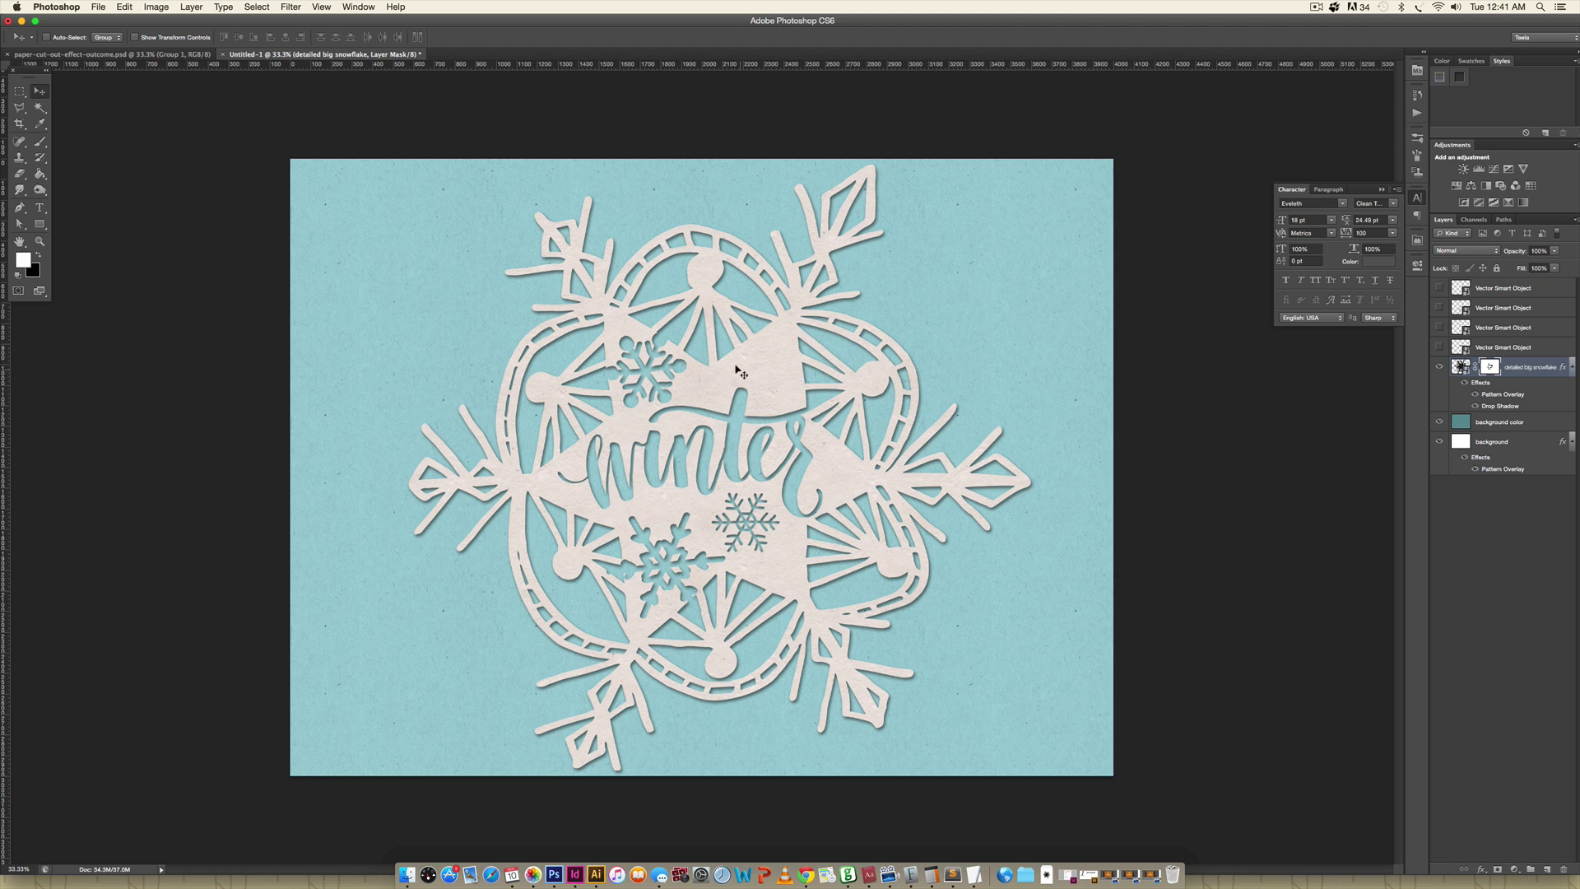
key(super+equal)
key(super+equal)
key(super+equal)
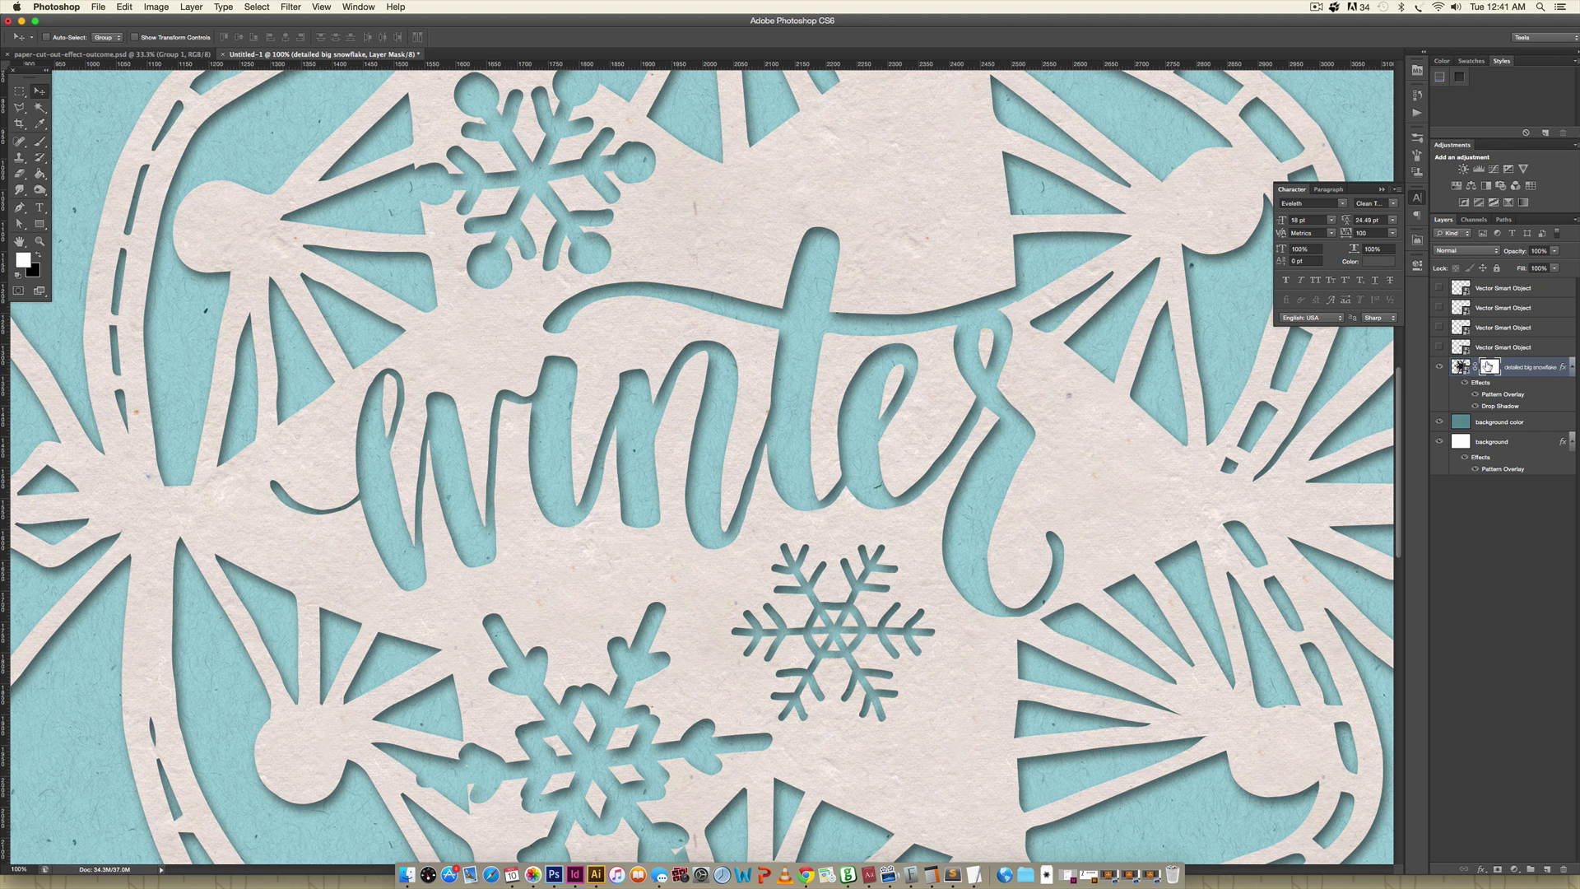
- Paint black on the mask inside the e and r loops, then inspect a snowflake arm at 300%
key(b)
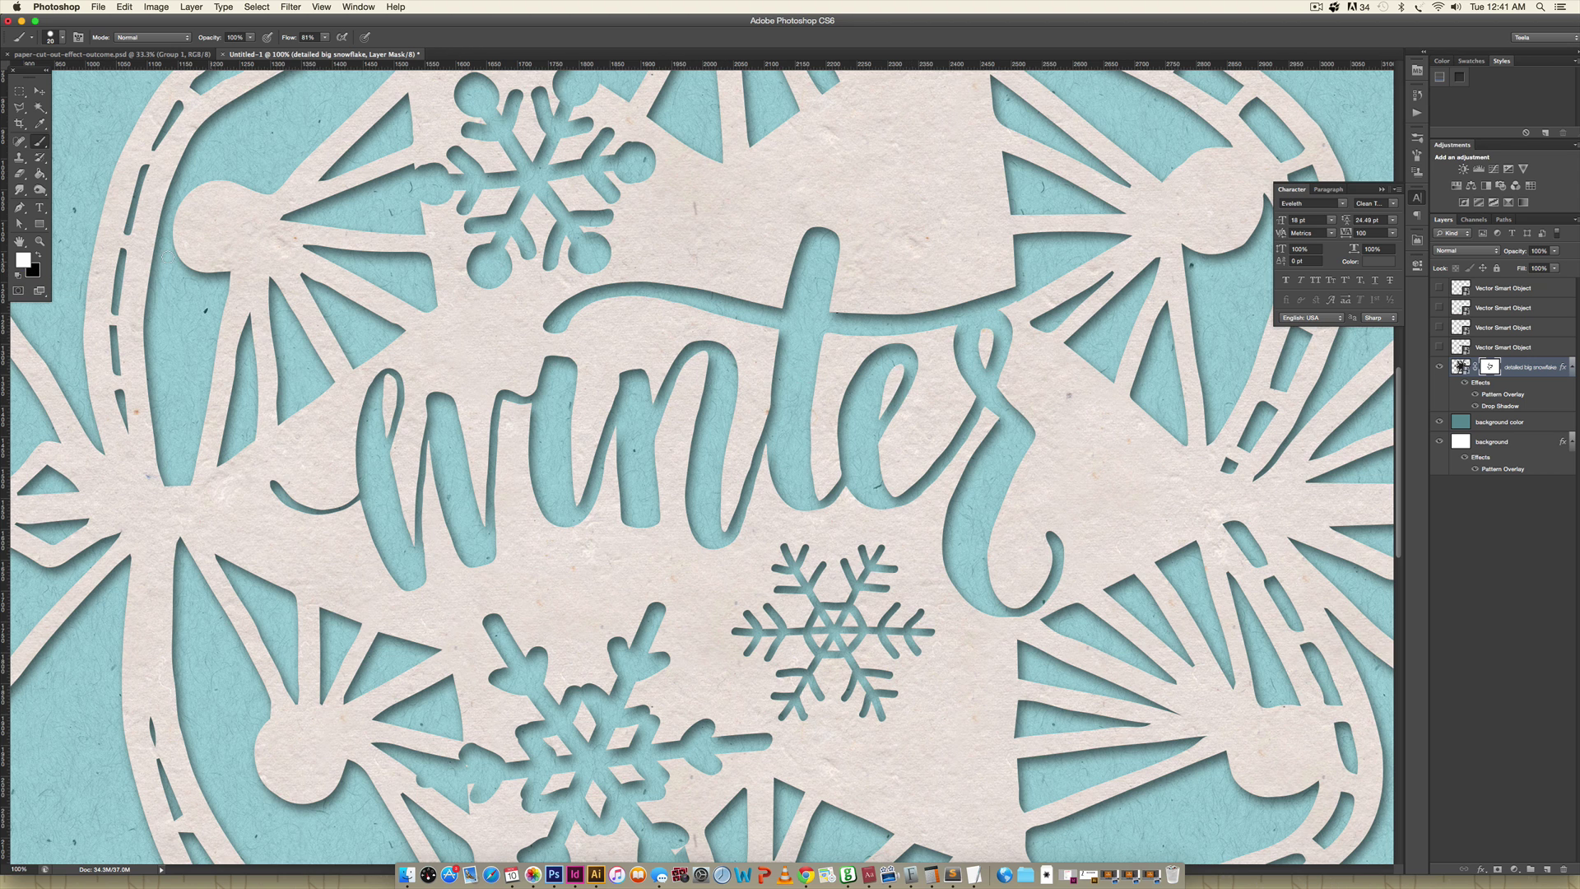
click(37, 256)
mouse_move(897, 365)
mouse_down()
mouse_move(876, 415)
mouse_move(902, 365)
mouse_up()
mouse_move(987, 329)
mouse_down()
mouse_move(984, 362)
mouse_move(986, 336)
mouse_up()
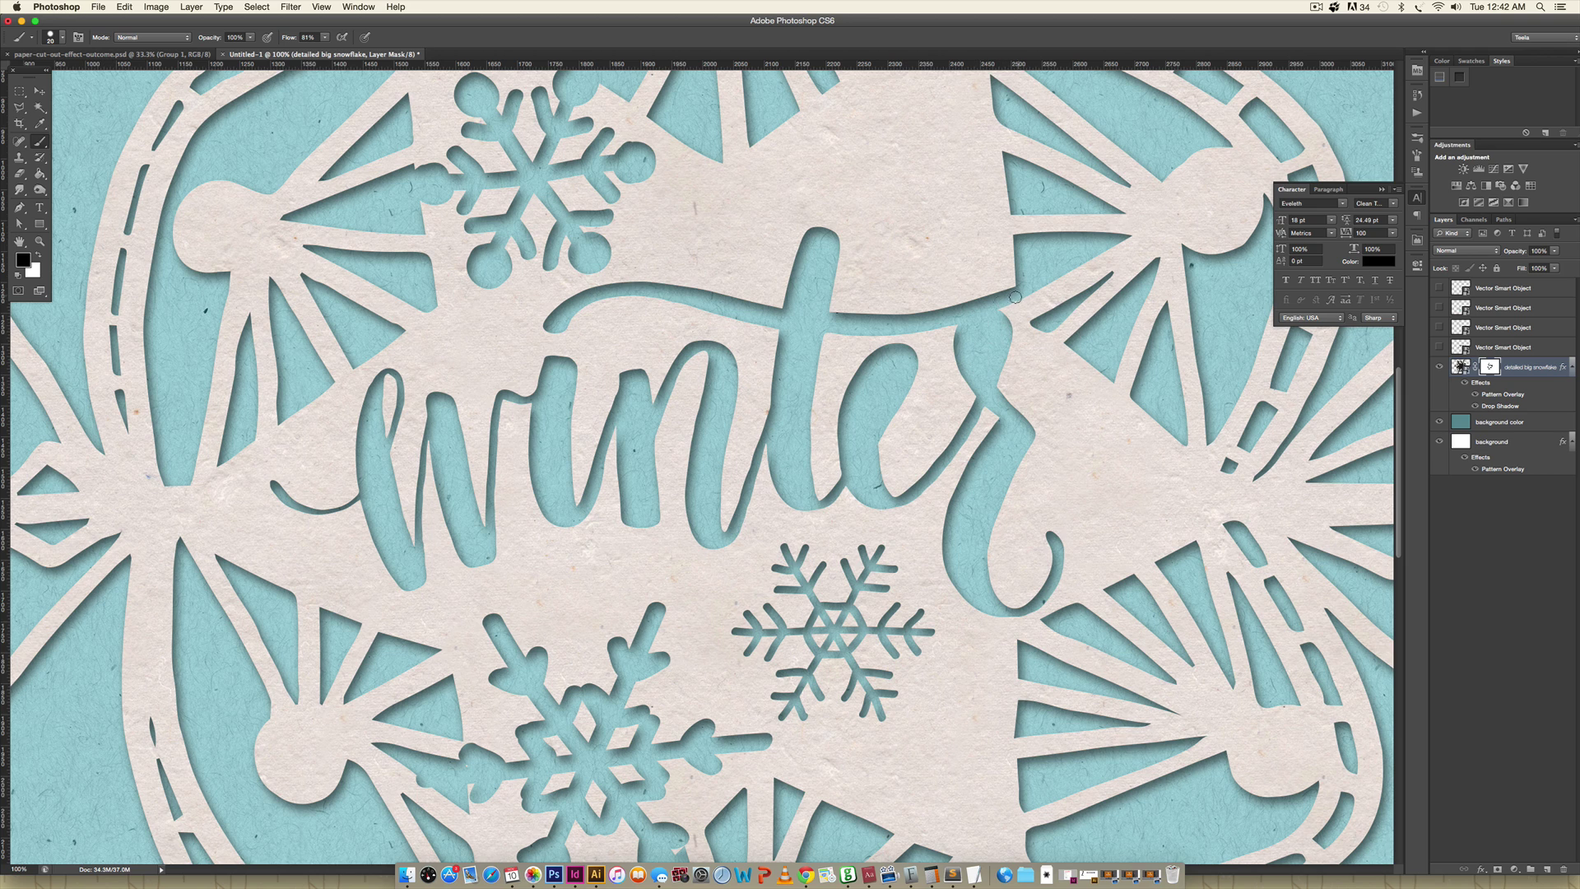
key(super+plus)
key(super+plus)
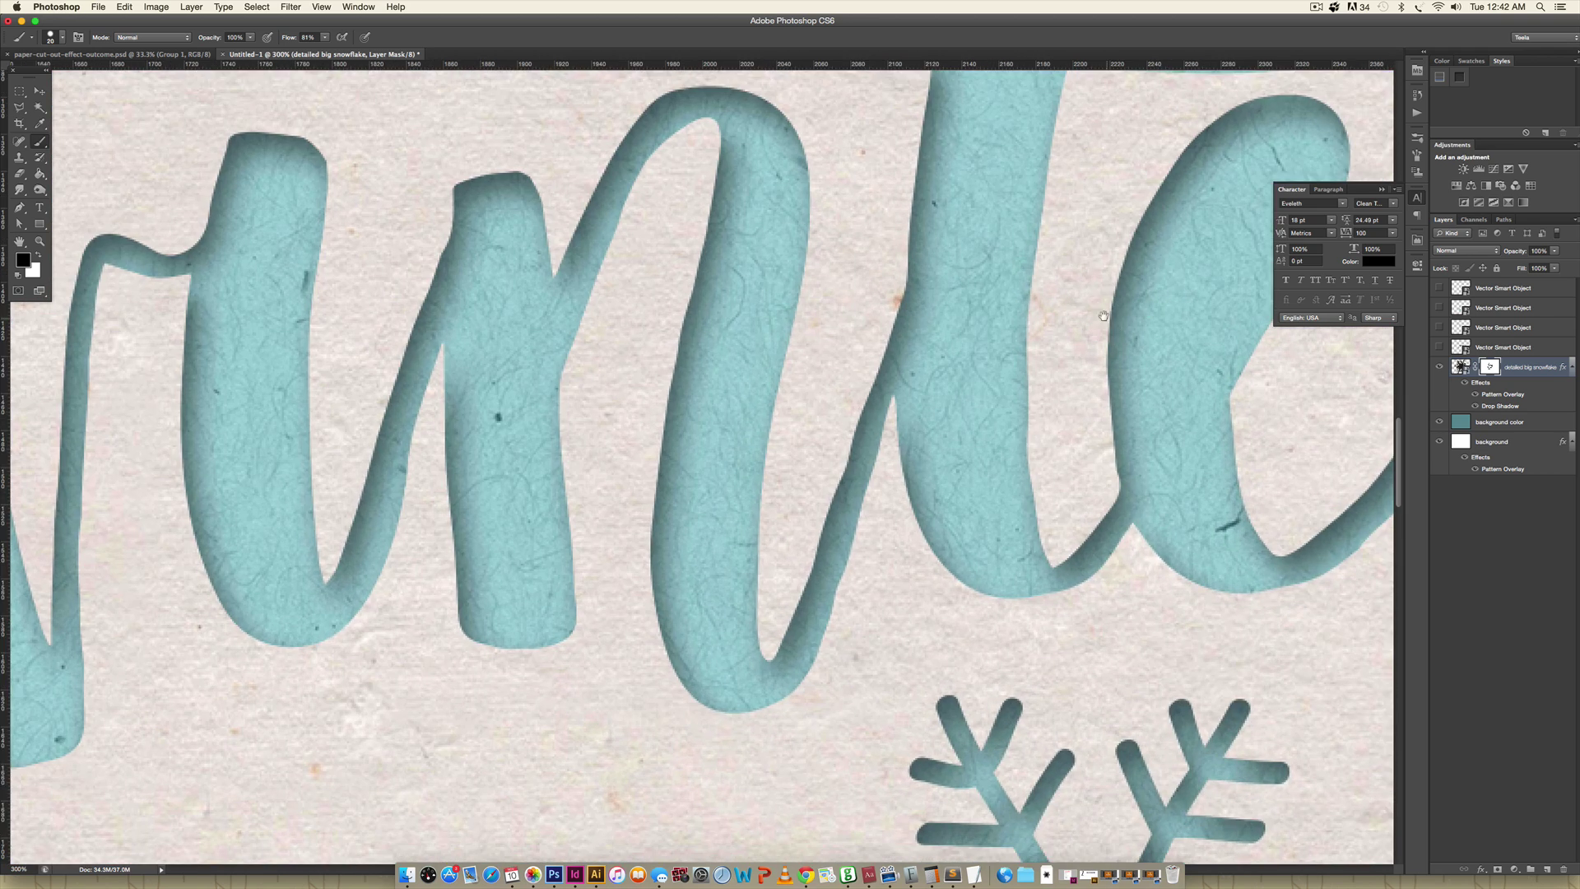
mouse_move(1235, 428)
mouse_down()
mouse_move(750, 465)
mouse_move(865, 322)
mouse_up()
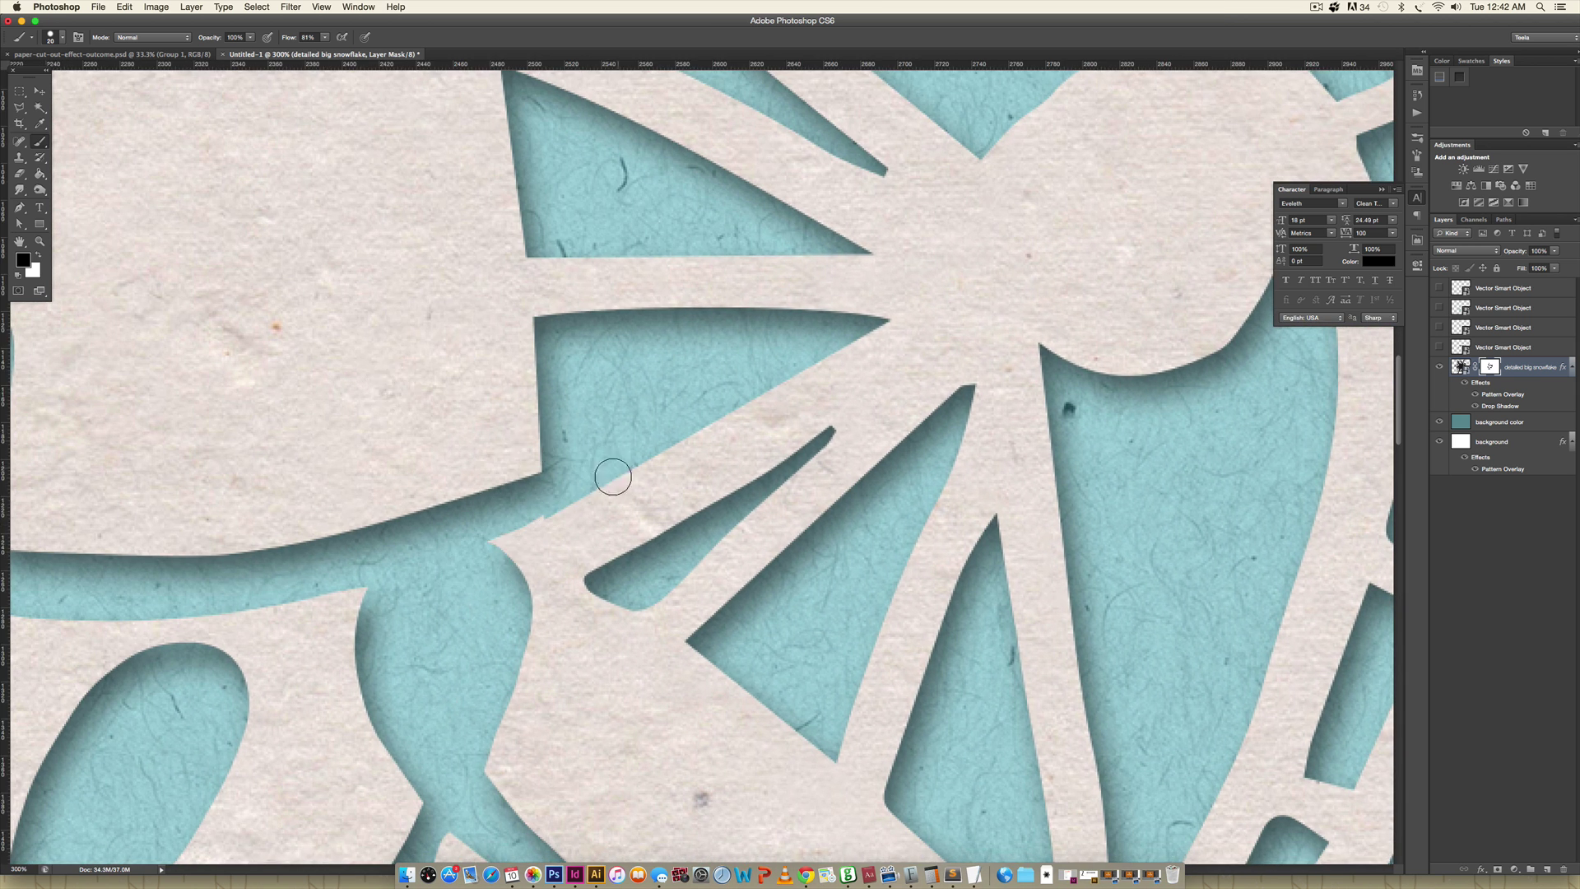
click(24, 110)
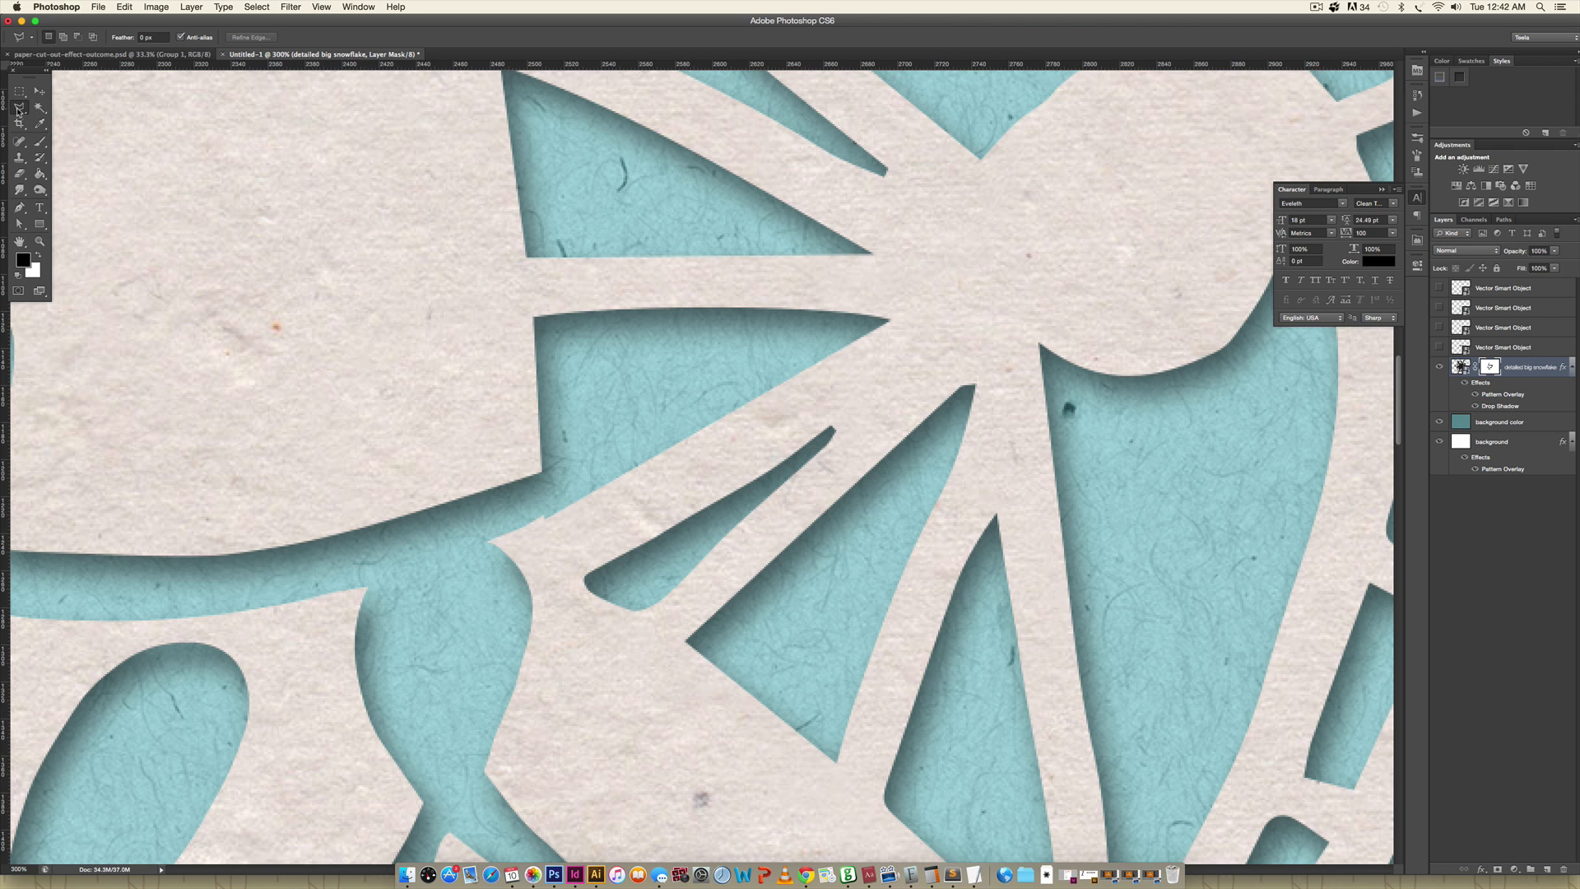
- Polygon-lasso a wedge along the snowflake arm's edge and fill it white on the mask
click(19, 111)
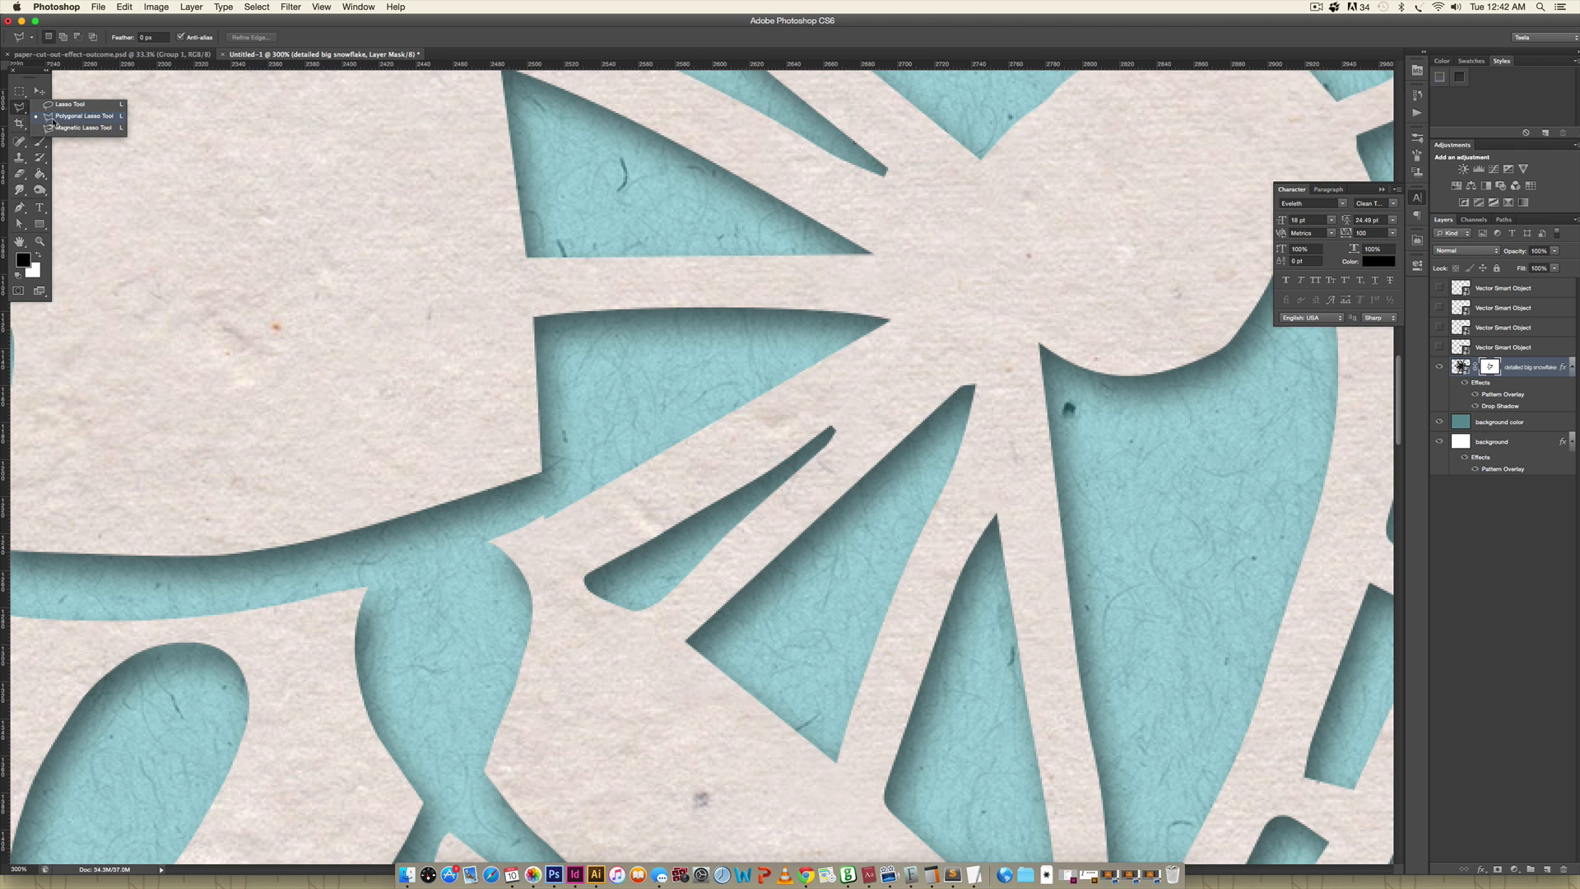
click(57, 120)
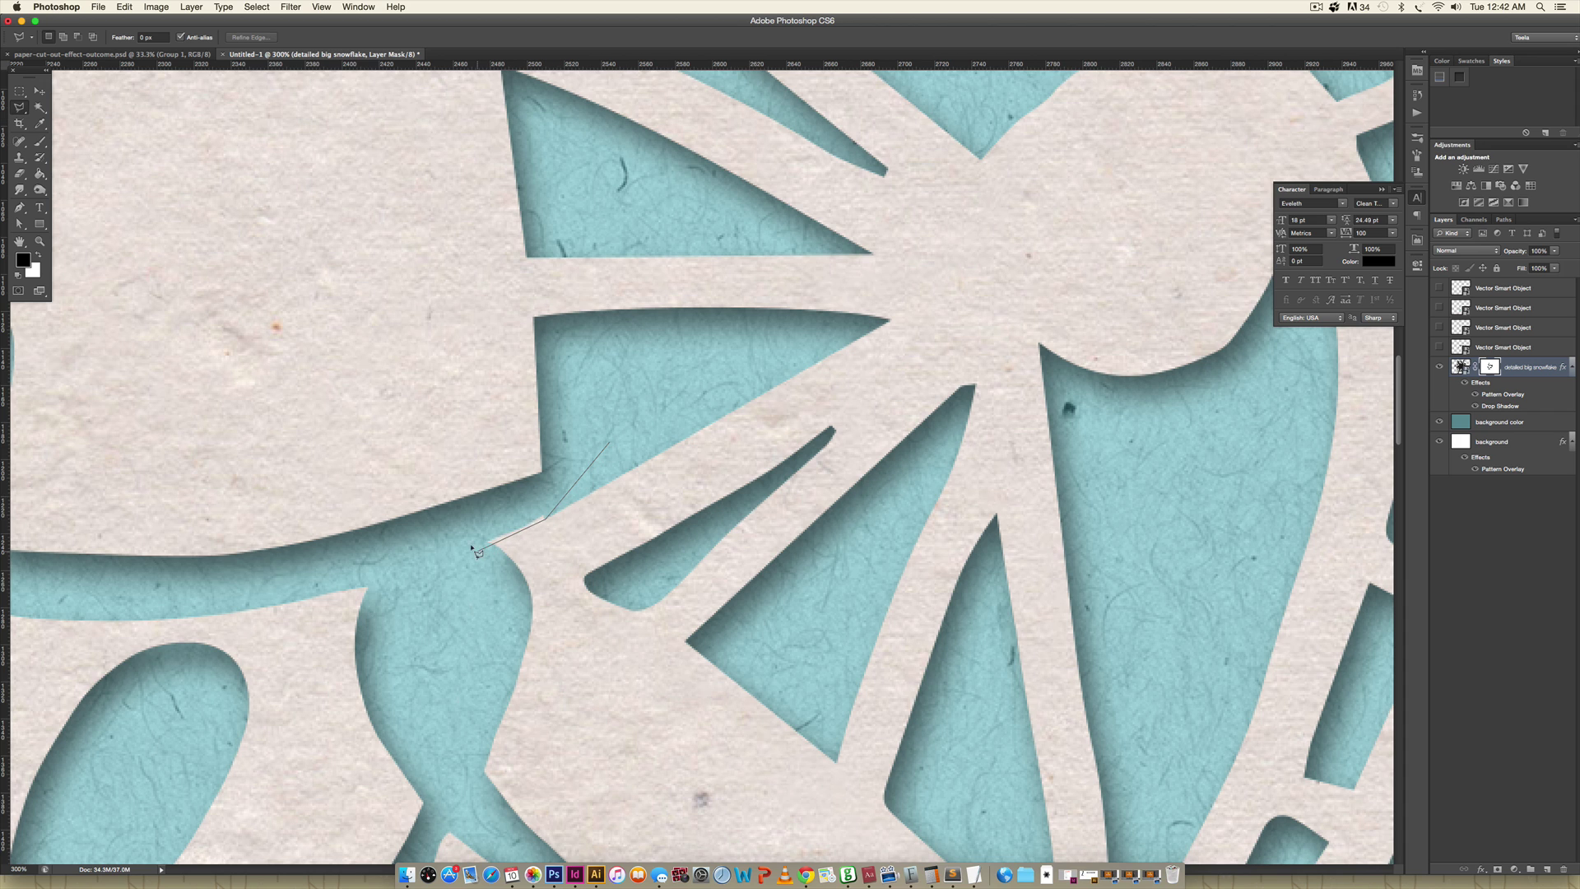
click(610, 442)
click(38, 256)
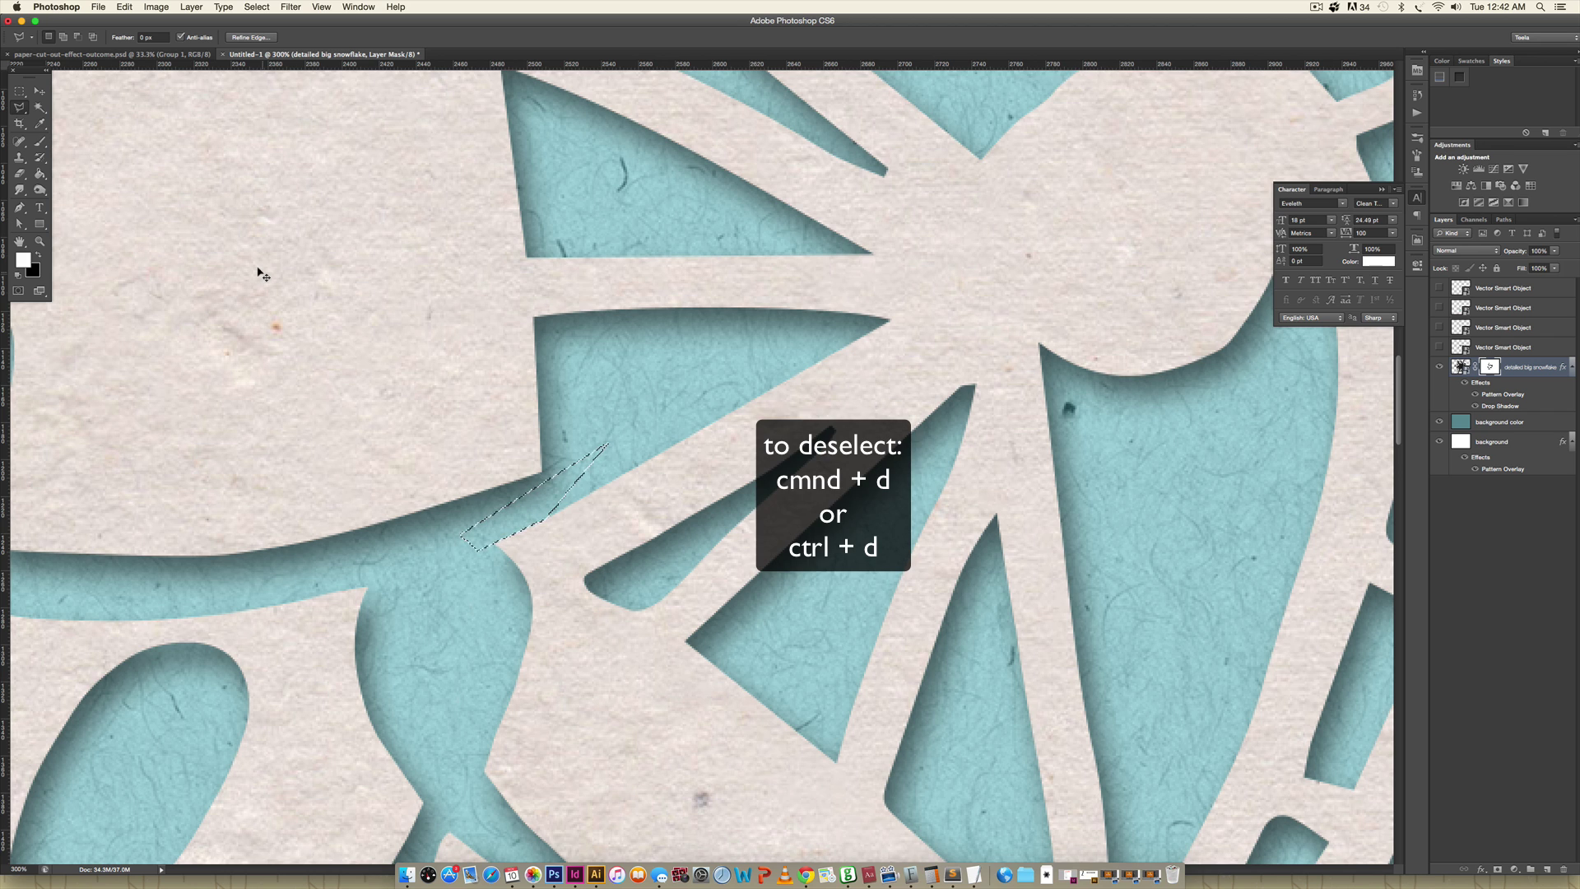
key(super+d)
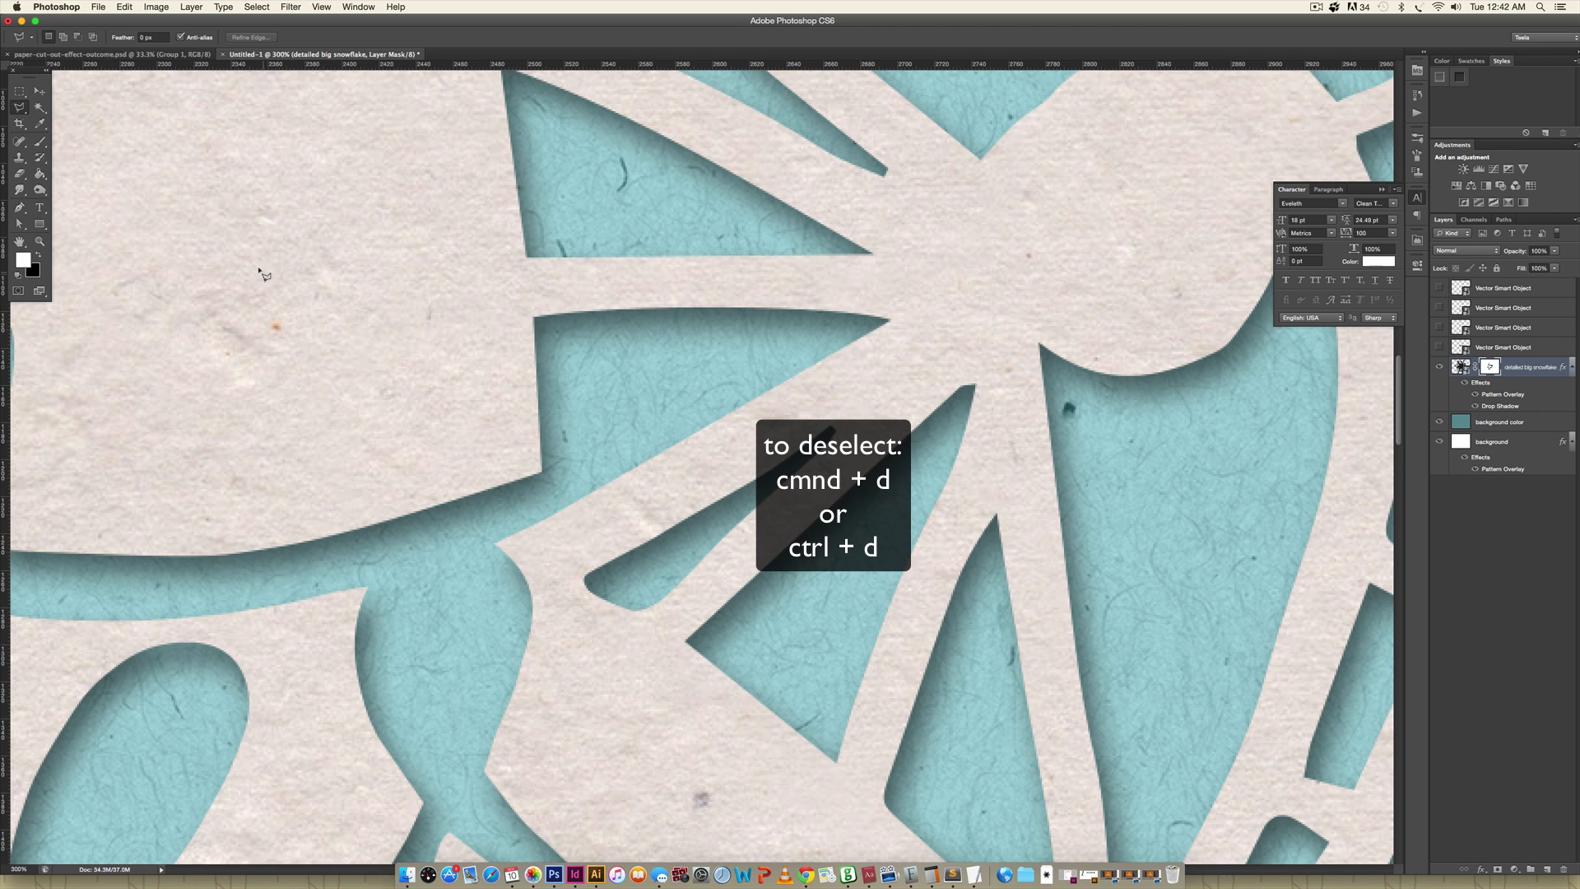
- At 200% zoom, paint black on the mask to cut out the lower snowflake's solid centre
click(39, 256)
key(b)
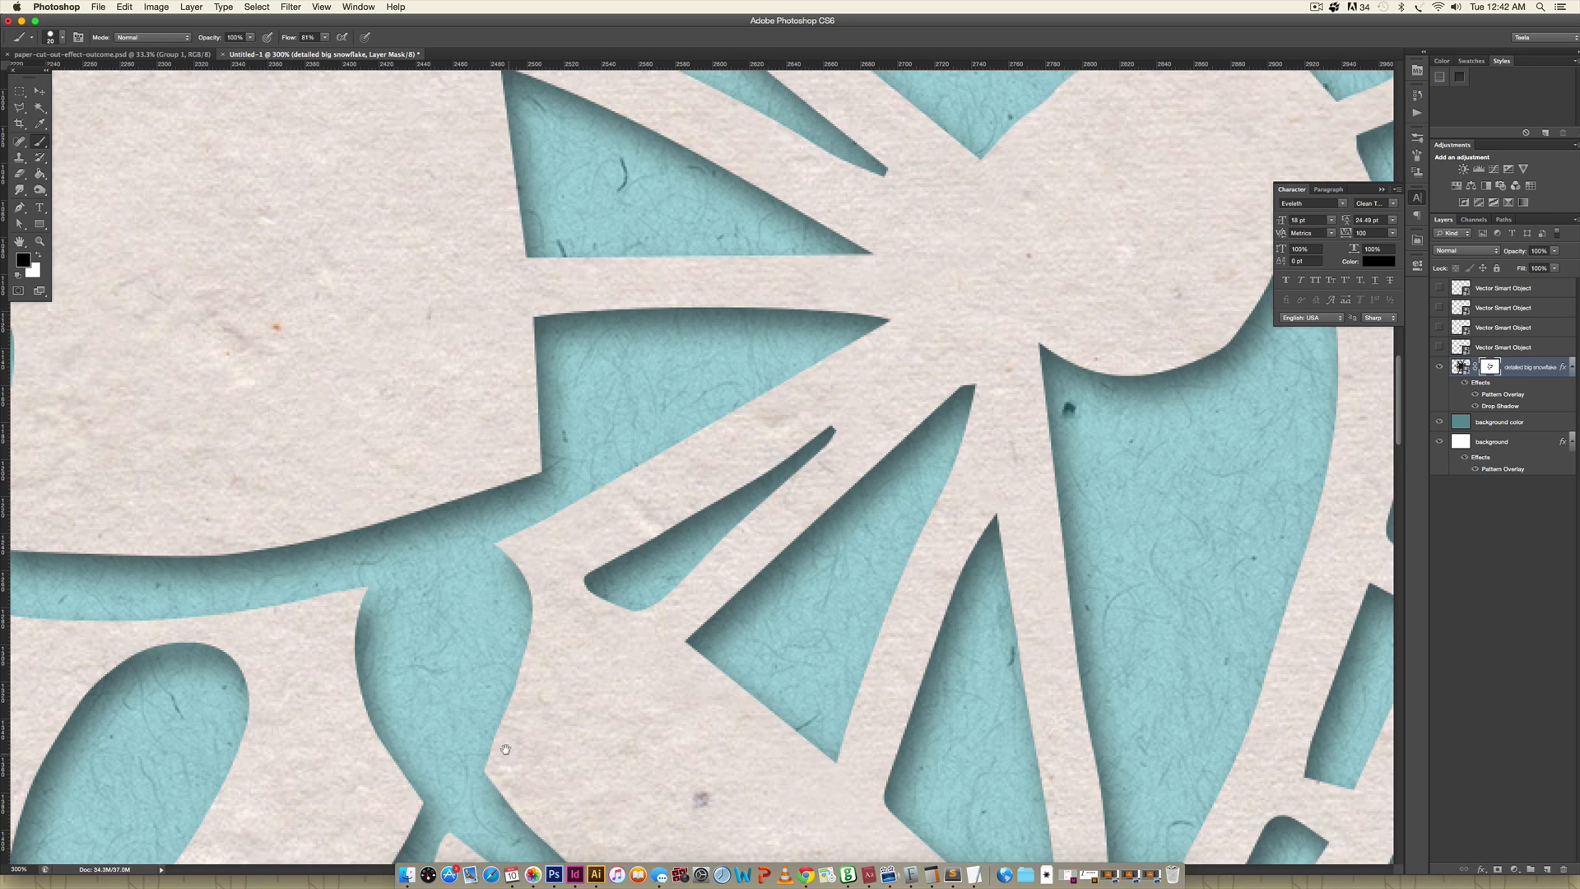
mouse_move(505, 748)
mouse_down()
mouse_move(781, 469)
mouse_move(643, 686)
mouse_move(609, 694)
mouse_move(920, 553)
mouse_move(964, 569)
mouse_move(962, 535)
mouse_move(974, 550)
mouse_move(948, 532)
mouse_move(987, 540)
mouse_move(984, 573)
mouse_move(997, 565)
mouse_move(957, 600)
mouse_move(920, 581)
mouse_move(933, 535)
mouse_move(964, 573)
mouse_up()
key(super+minus)
key(super+r)
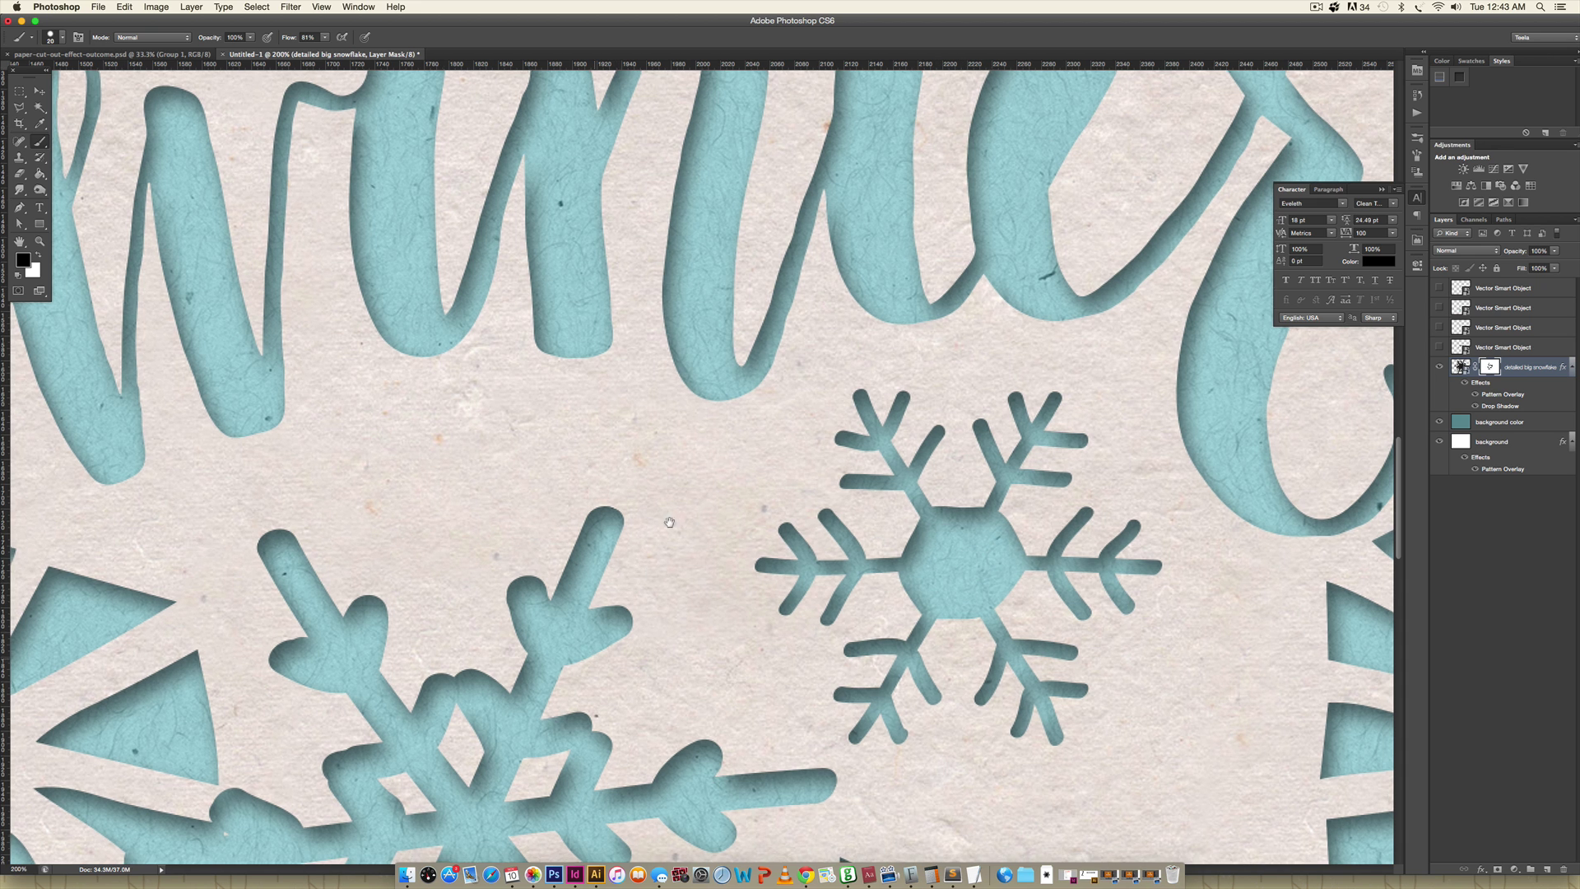
drag(670, 521, 919, 244)
mouse_move(642, 584)
mouse_down()
mouse_move(650, 519)
mouse_move(702, 453)
mouse_move(723, 443)
mouse_move(810, 472)
mouse_move(780, 591)
mouse_move(807, 584)
mouse_move(743, 641)
mouse_up()
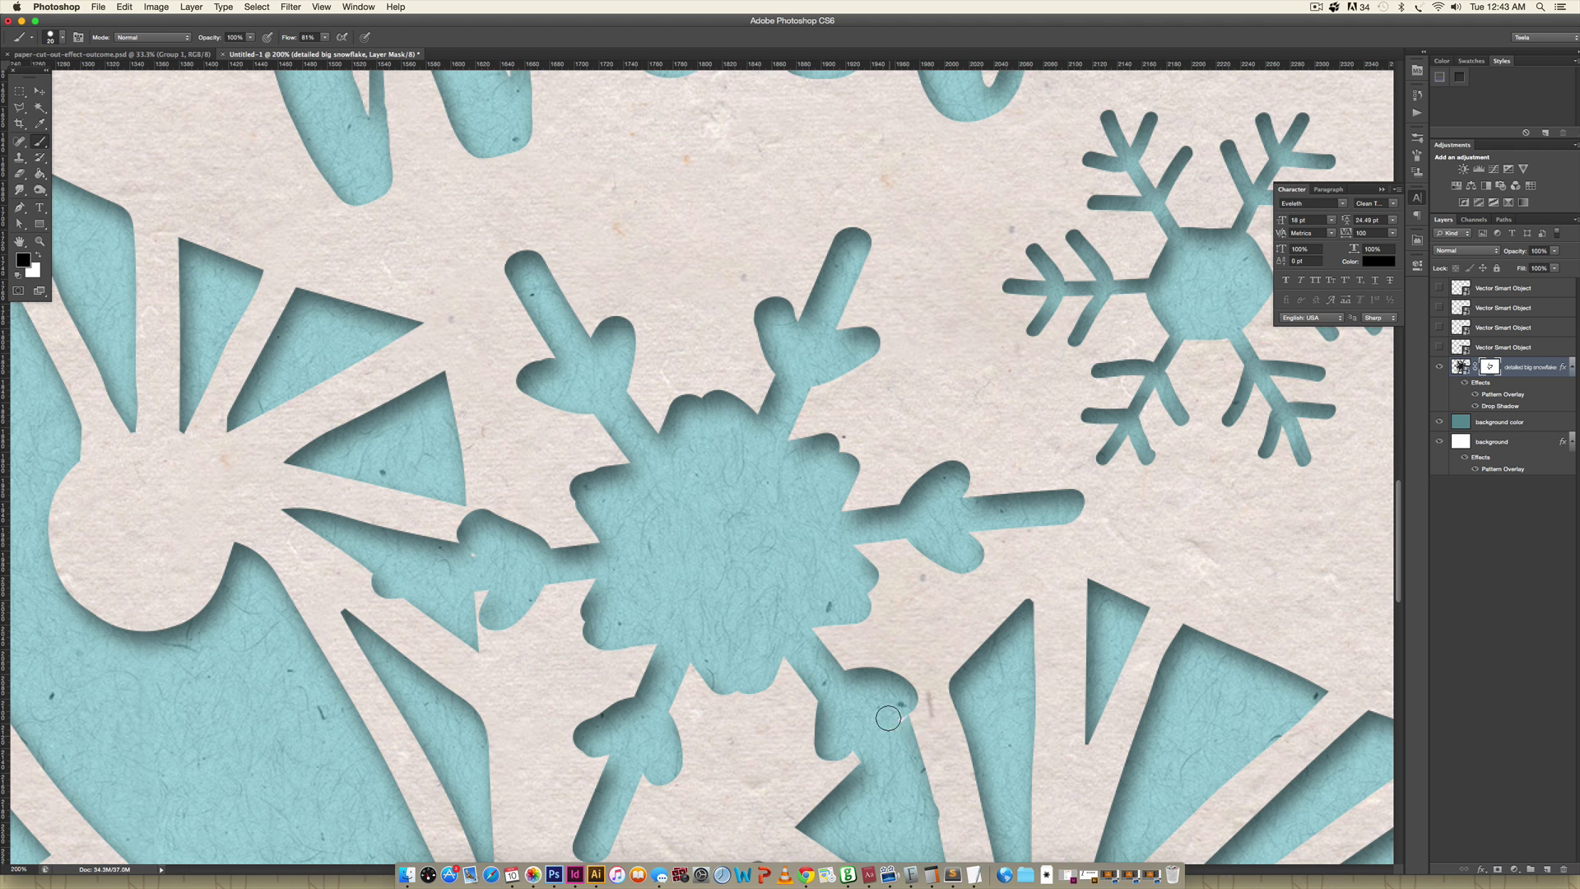
- Scroll the view and bring up the brush Size and Hardness settings
scroll(896, 771, left, 5)
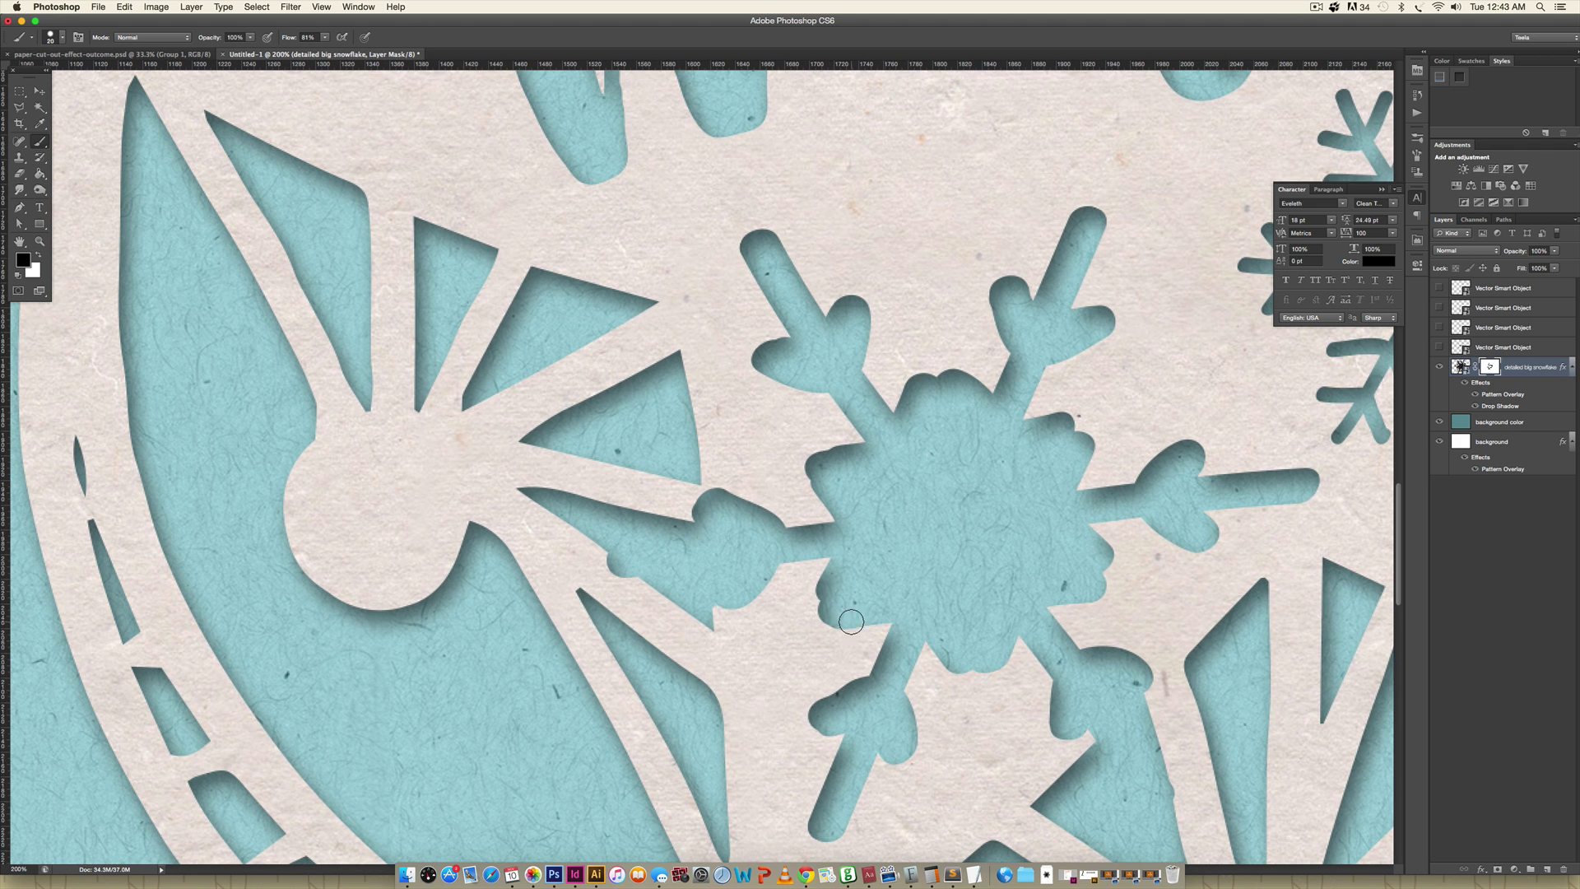
scroll(663, 465, up, 1)
scroll(662, 465, left, 1)
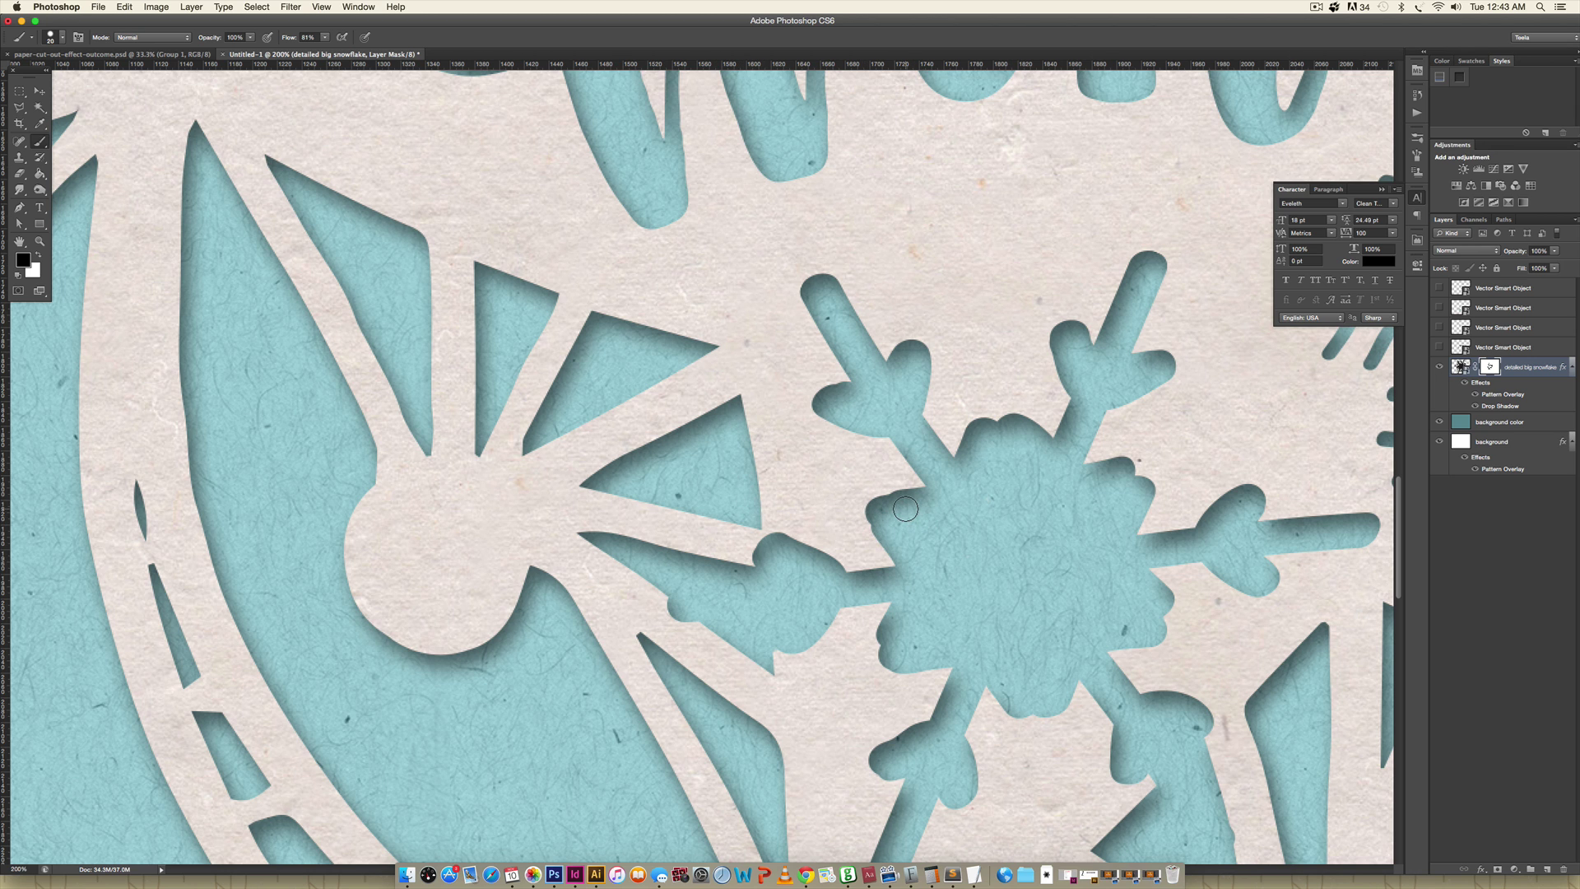
click(51, 38)
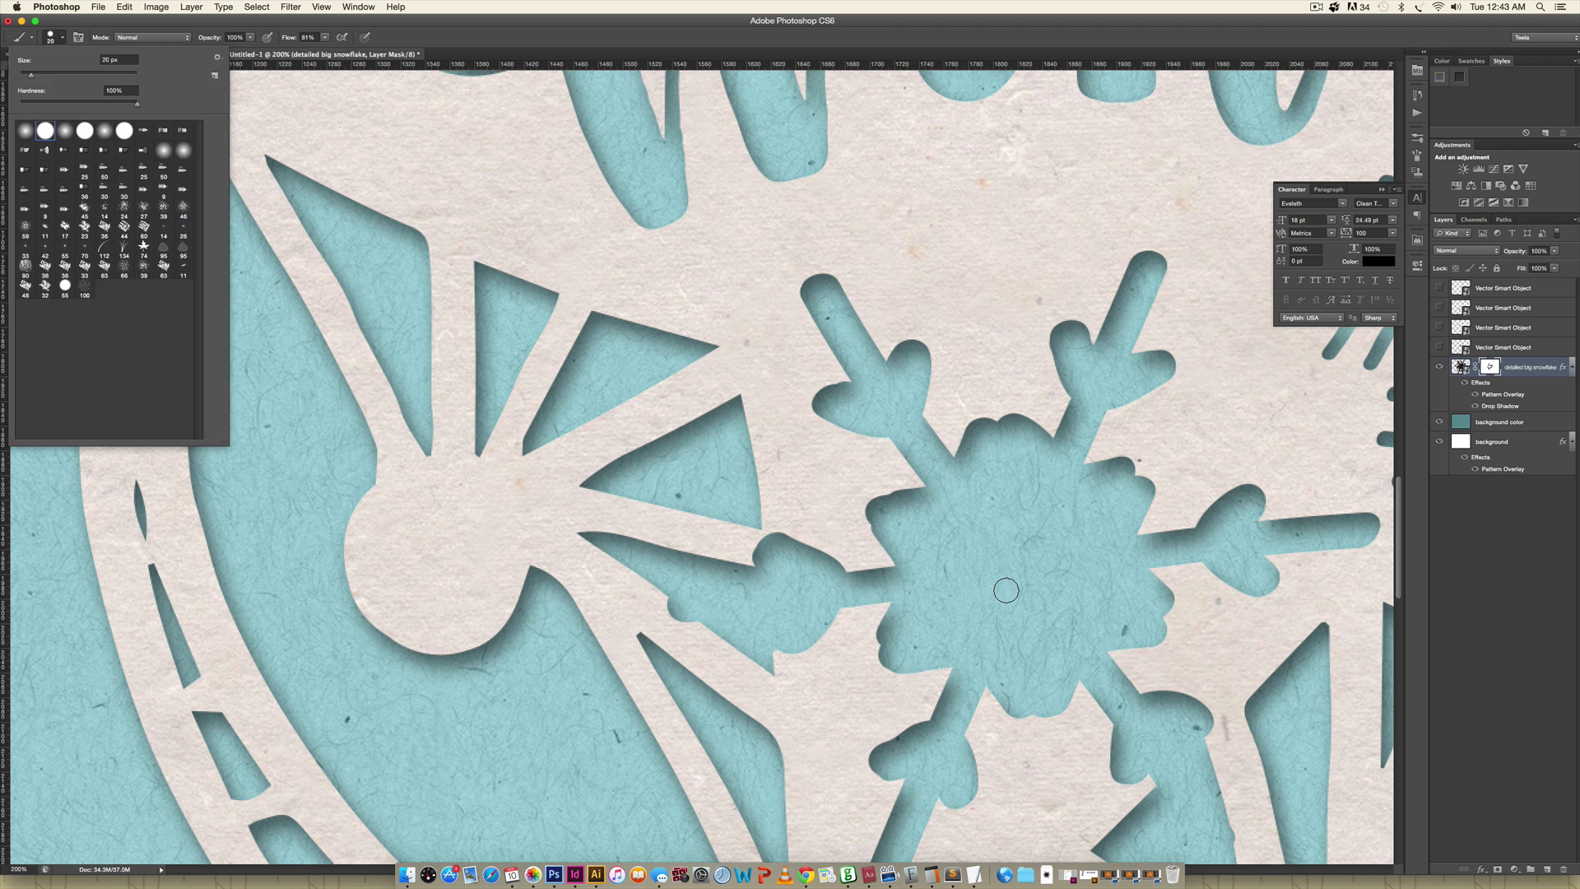
- Close the brush picker, swap the colours, and pan and zoom to view the whole lettered snowflake
click(1006, 590)
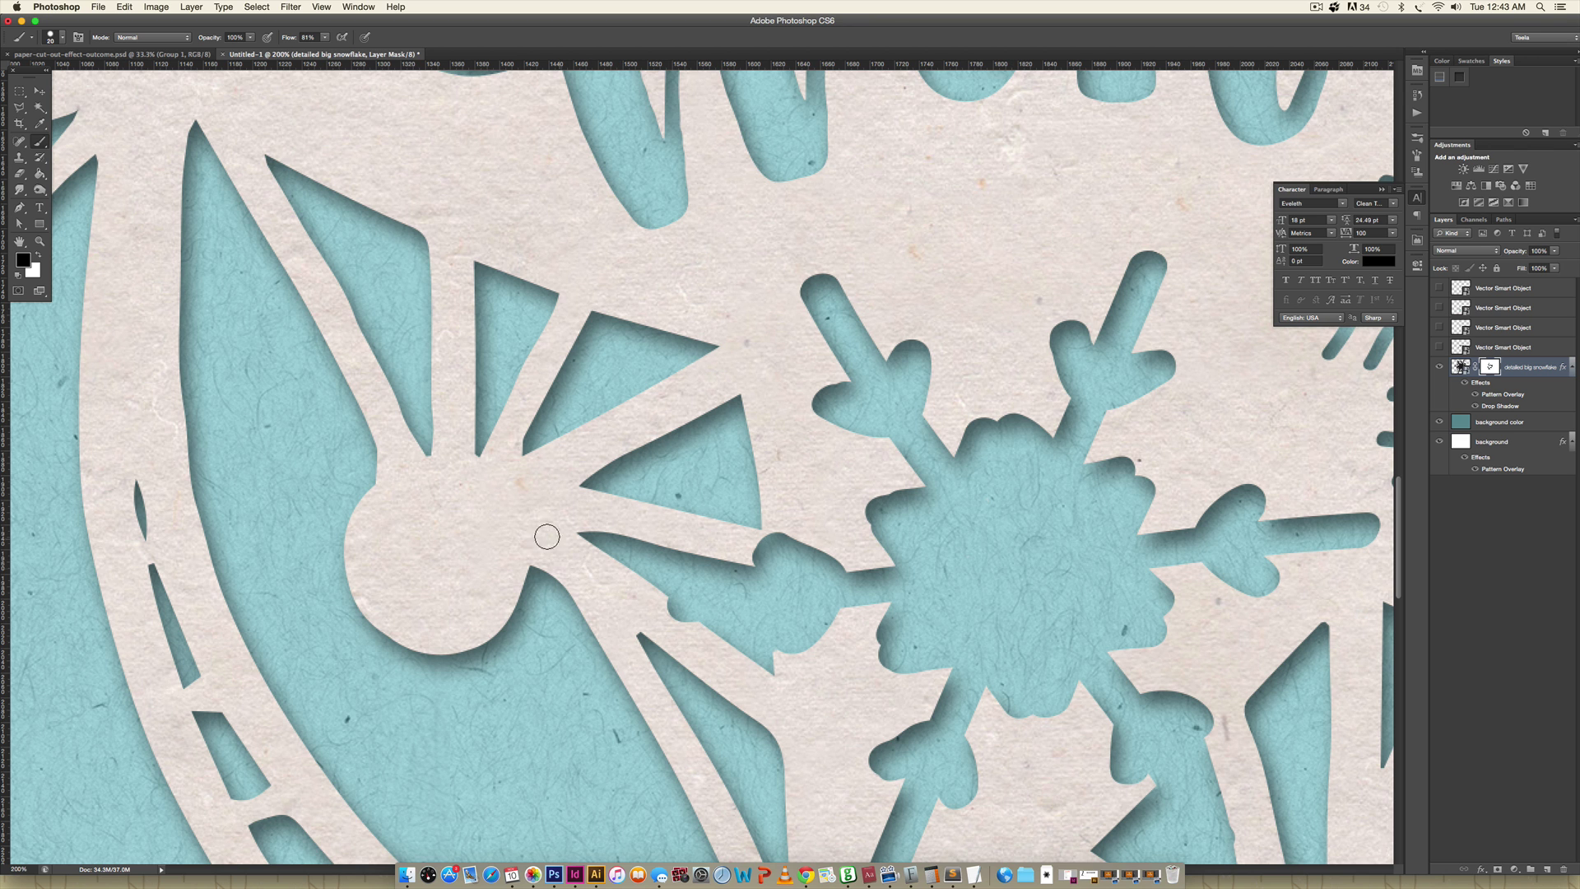
key(x)
drag(695, 634, 782, 504)
key(super+r)
scroll(752, 422, up, 2)
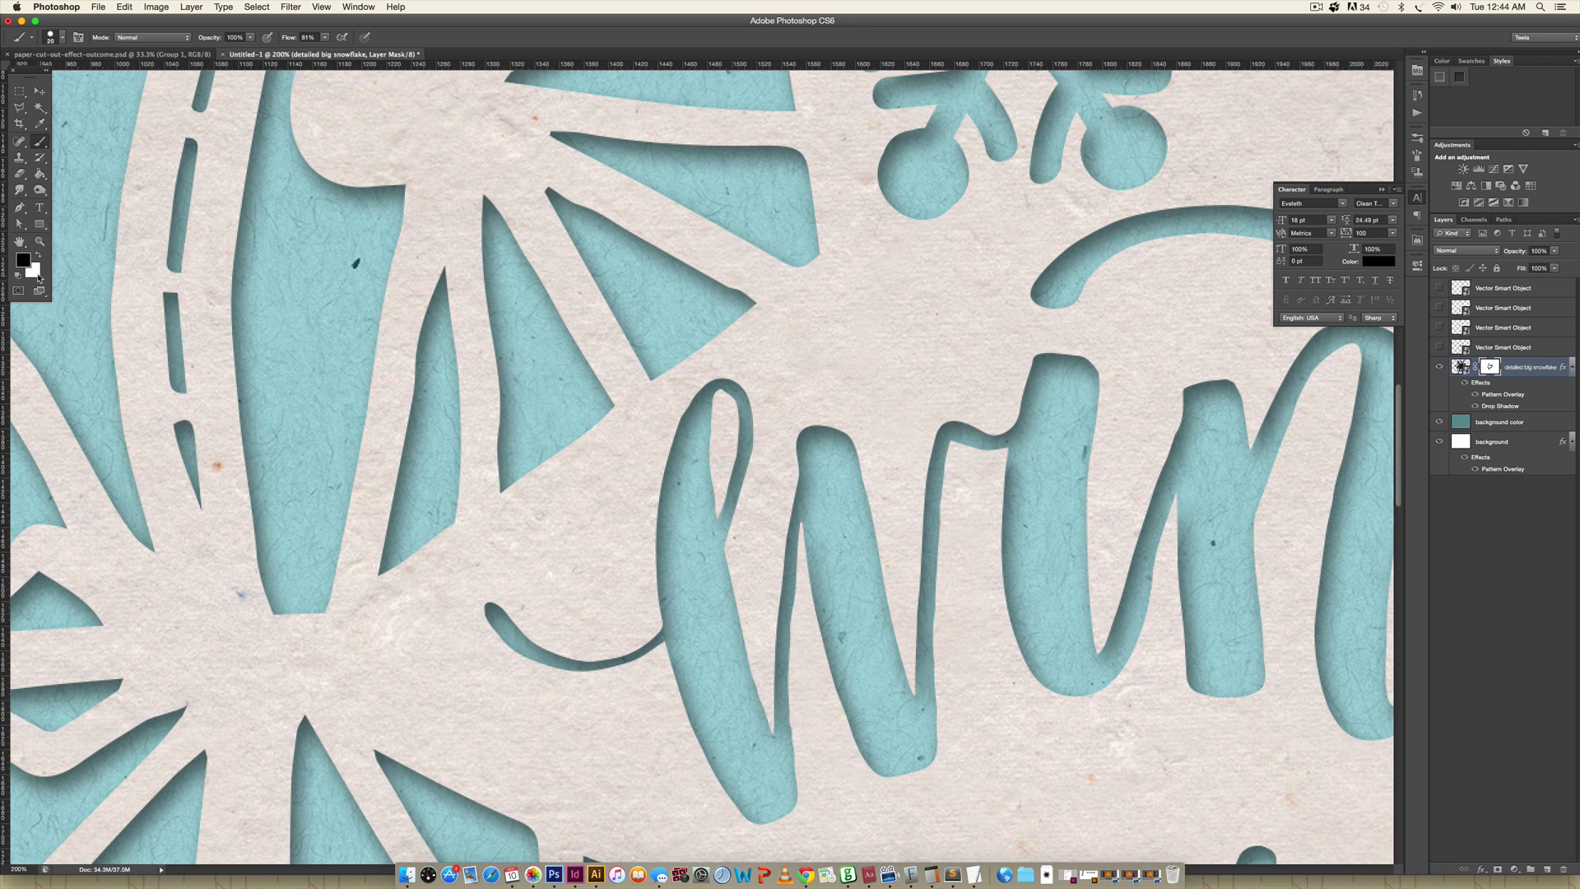
scroll(737, 469, up, 10)
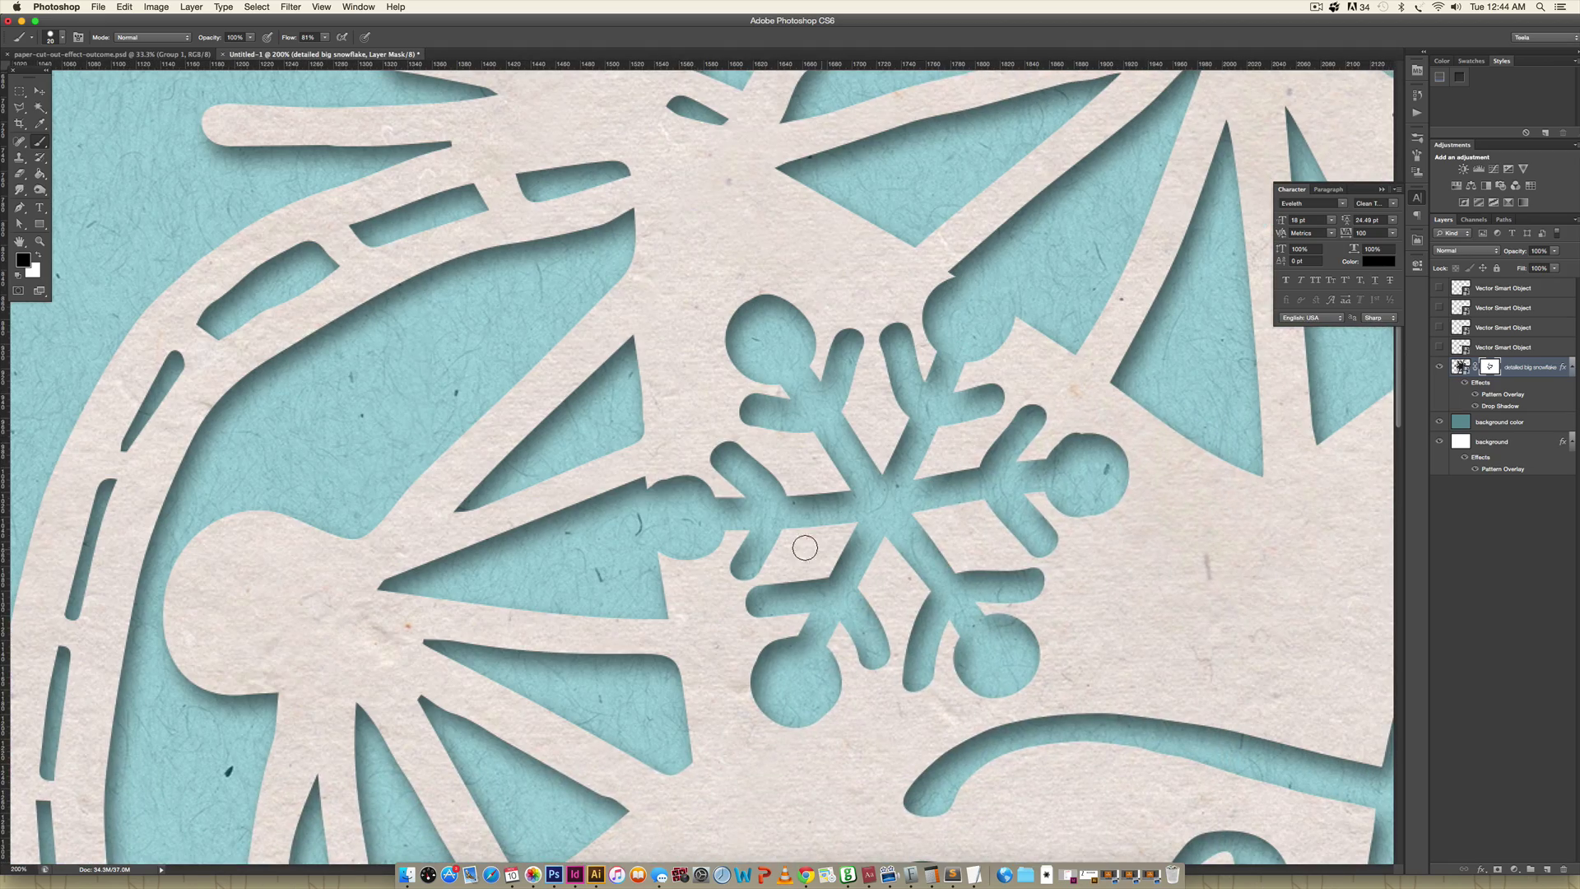
scroll(805, 547, up, 10)
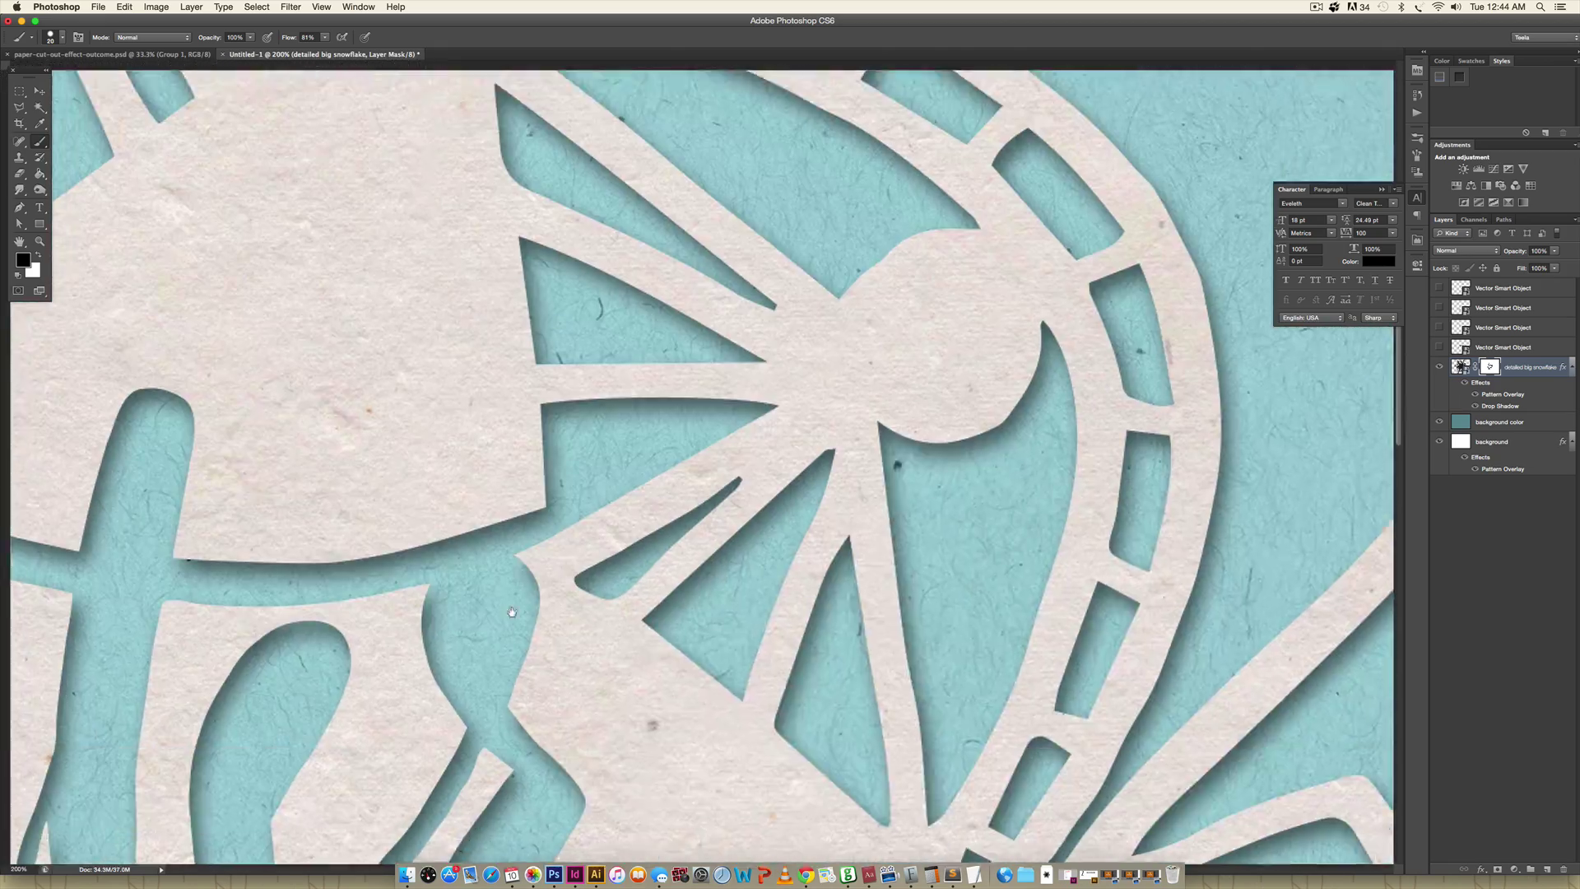
scroll(803, 527, down, 5)
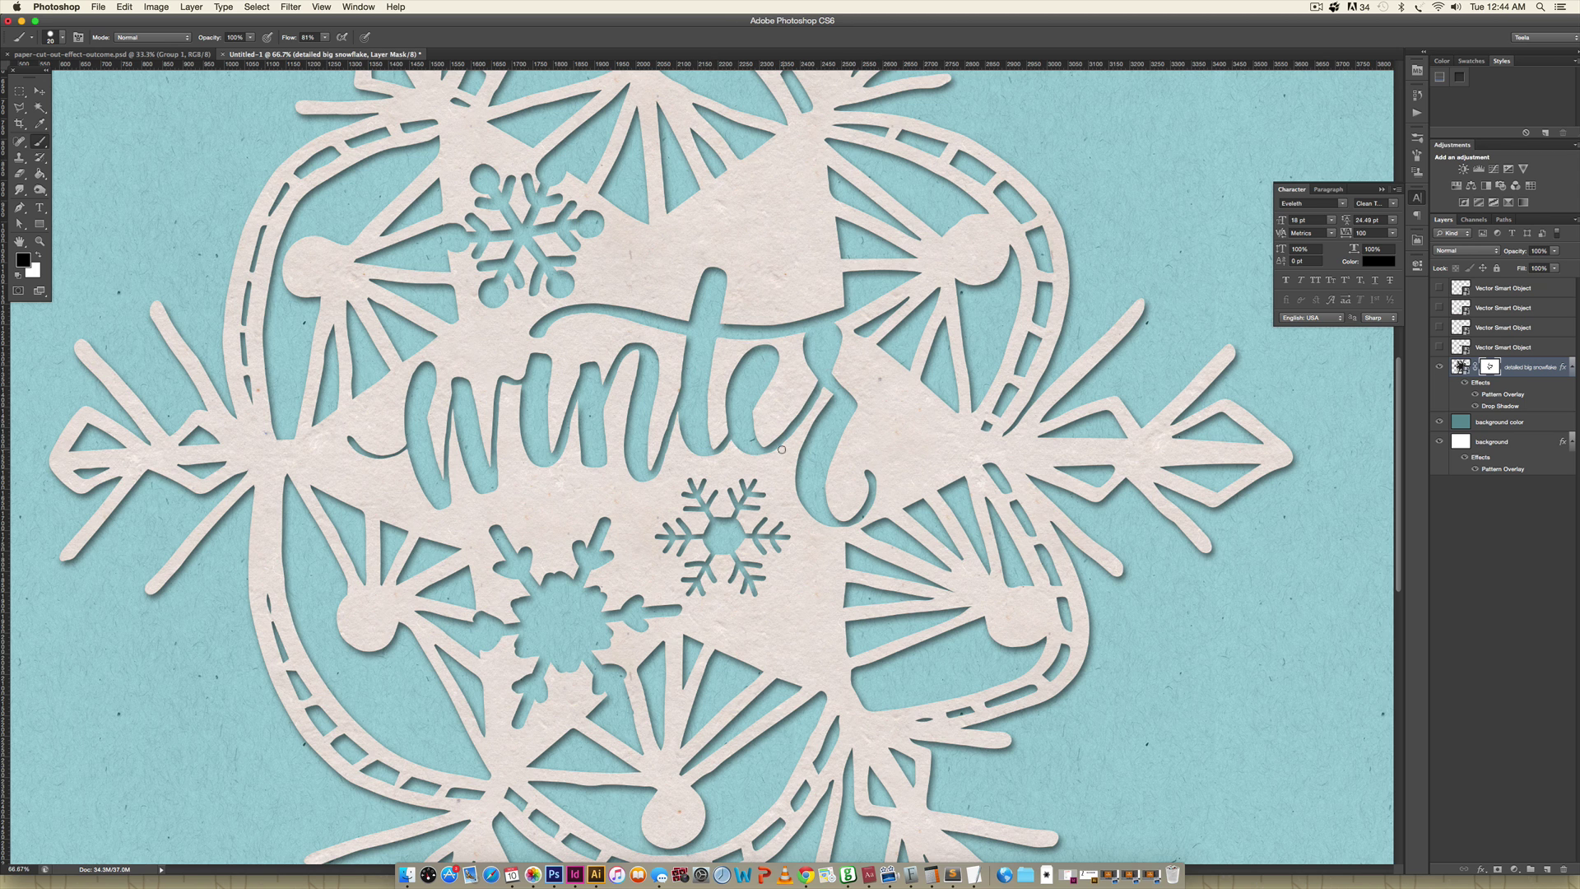
- At 200% zoom, paint white on the mask to bridge the gap at the base of the e
key(super+plus)
key(super+plus)
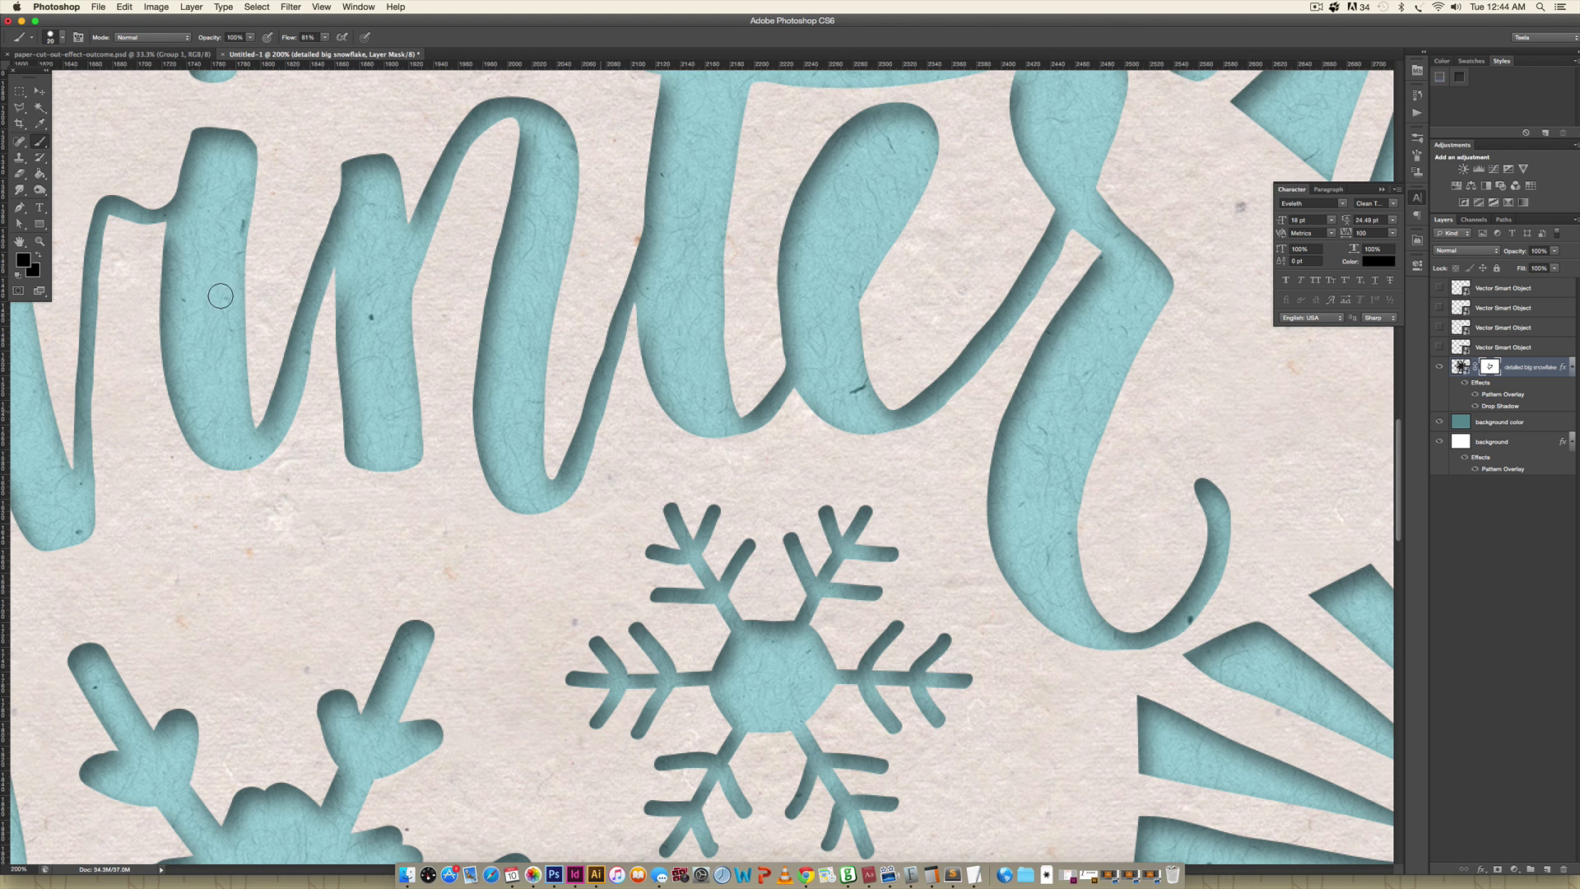
key(x)
mouse_move(749, 406)
mouse_down()
mouse_move(766, 443)
mouse_move(754, 400)
mouse_move(784, 428)
mouse_move(768, 341)
mouse_move(791, 413)
mouse_move(766, 336)
mouse_up()
key(super+minus)
key(super+minus)
key(super+minus)
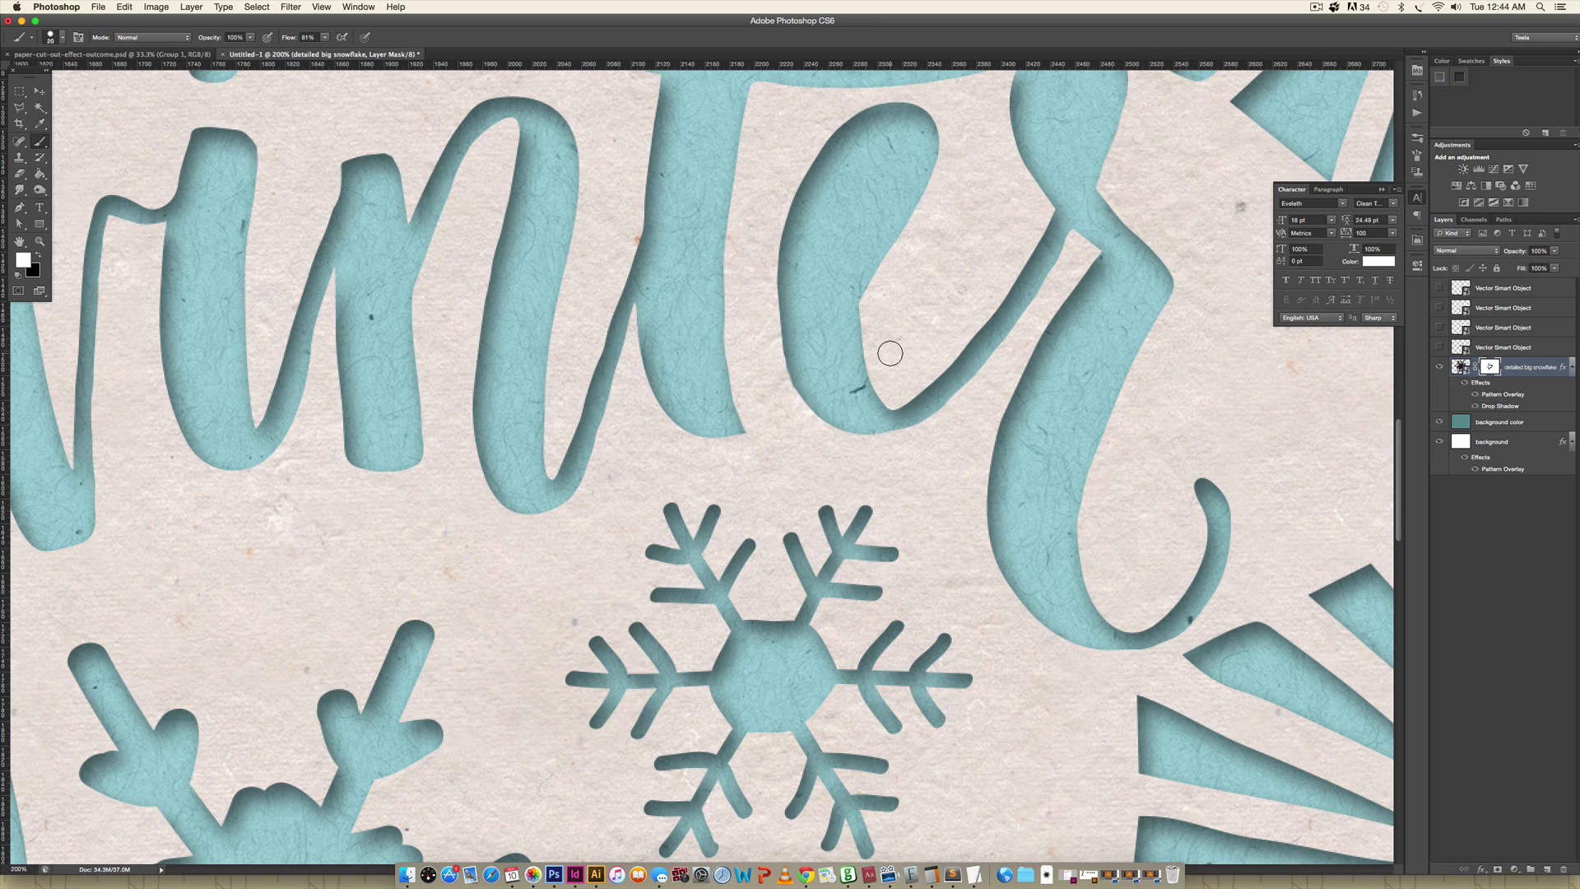
key(super+minus)
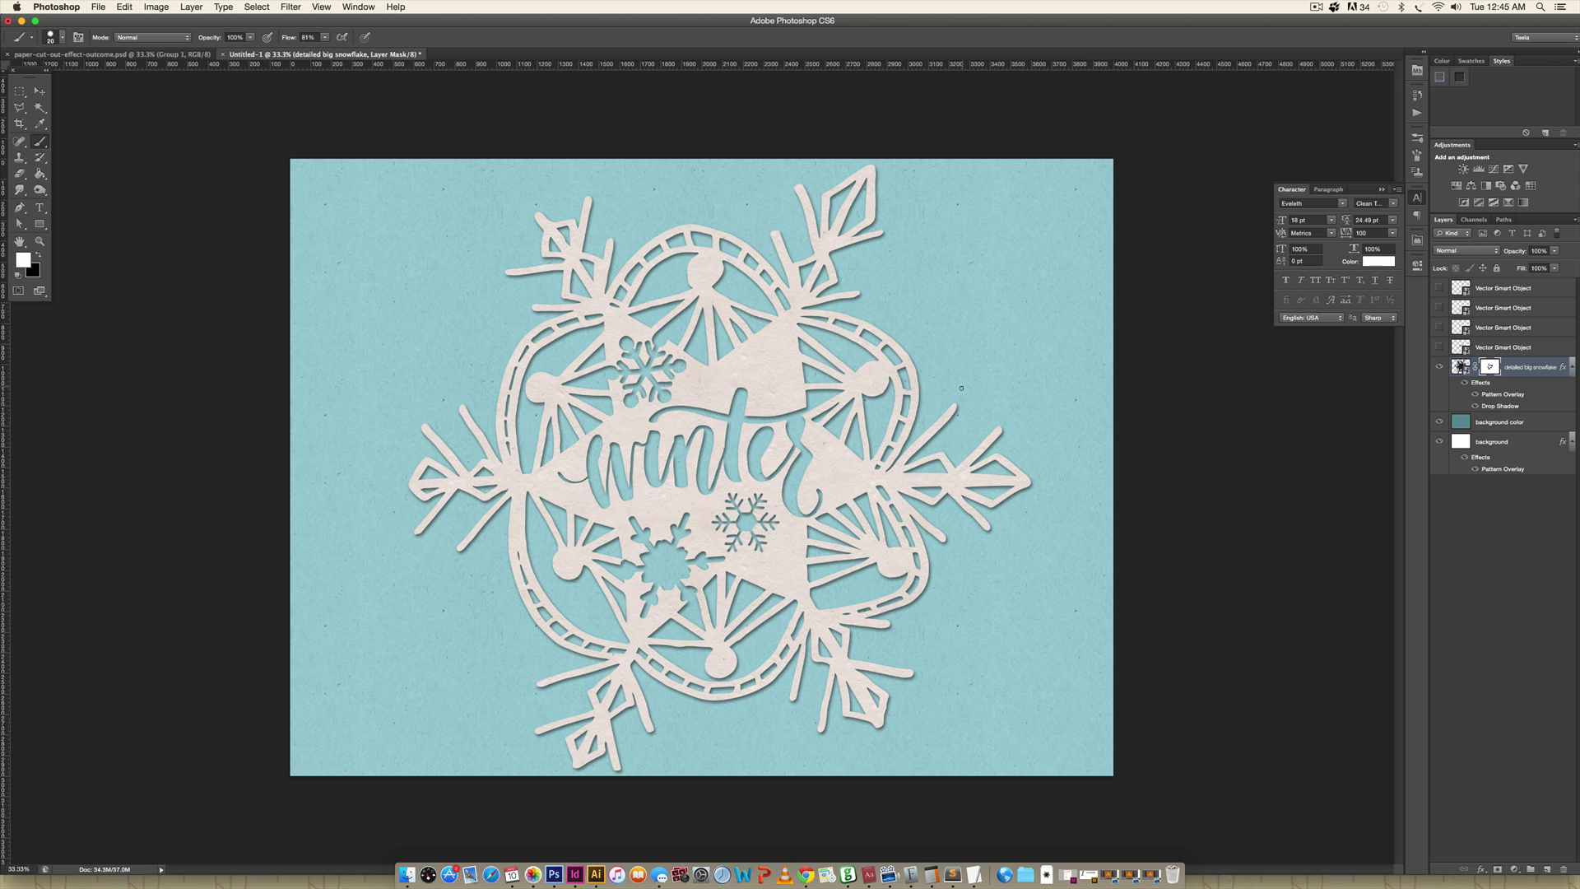
- Show the three small snowflake layers and move them to the upper right, lower right and upper left
key(v)
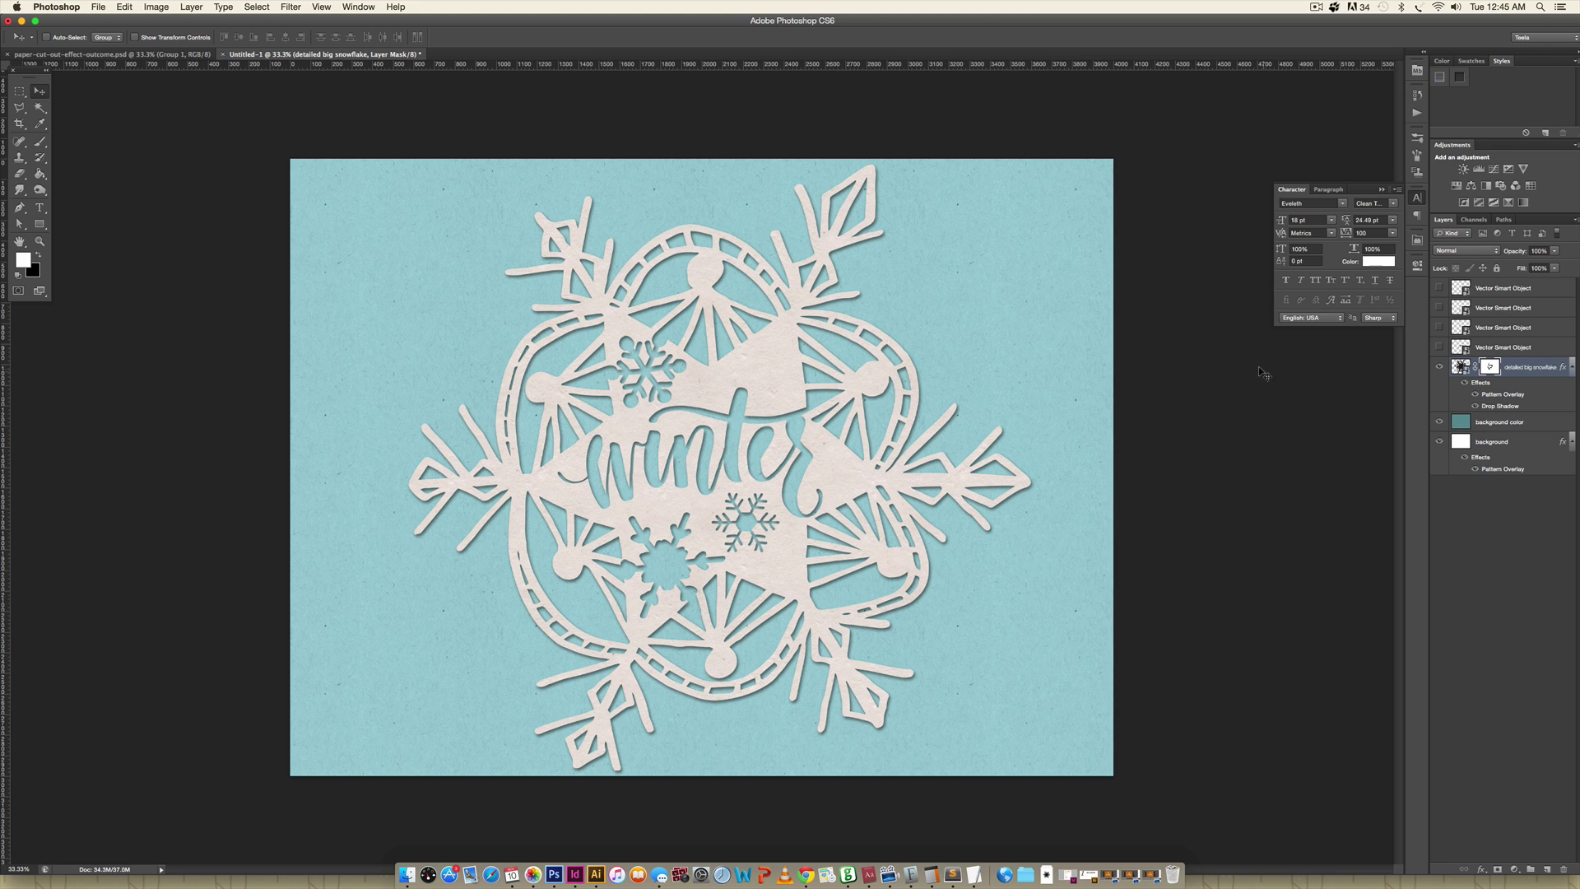
drag(1439, 291, 1438, 324)
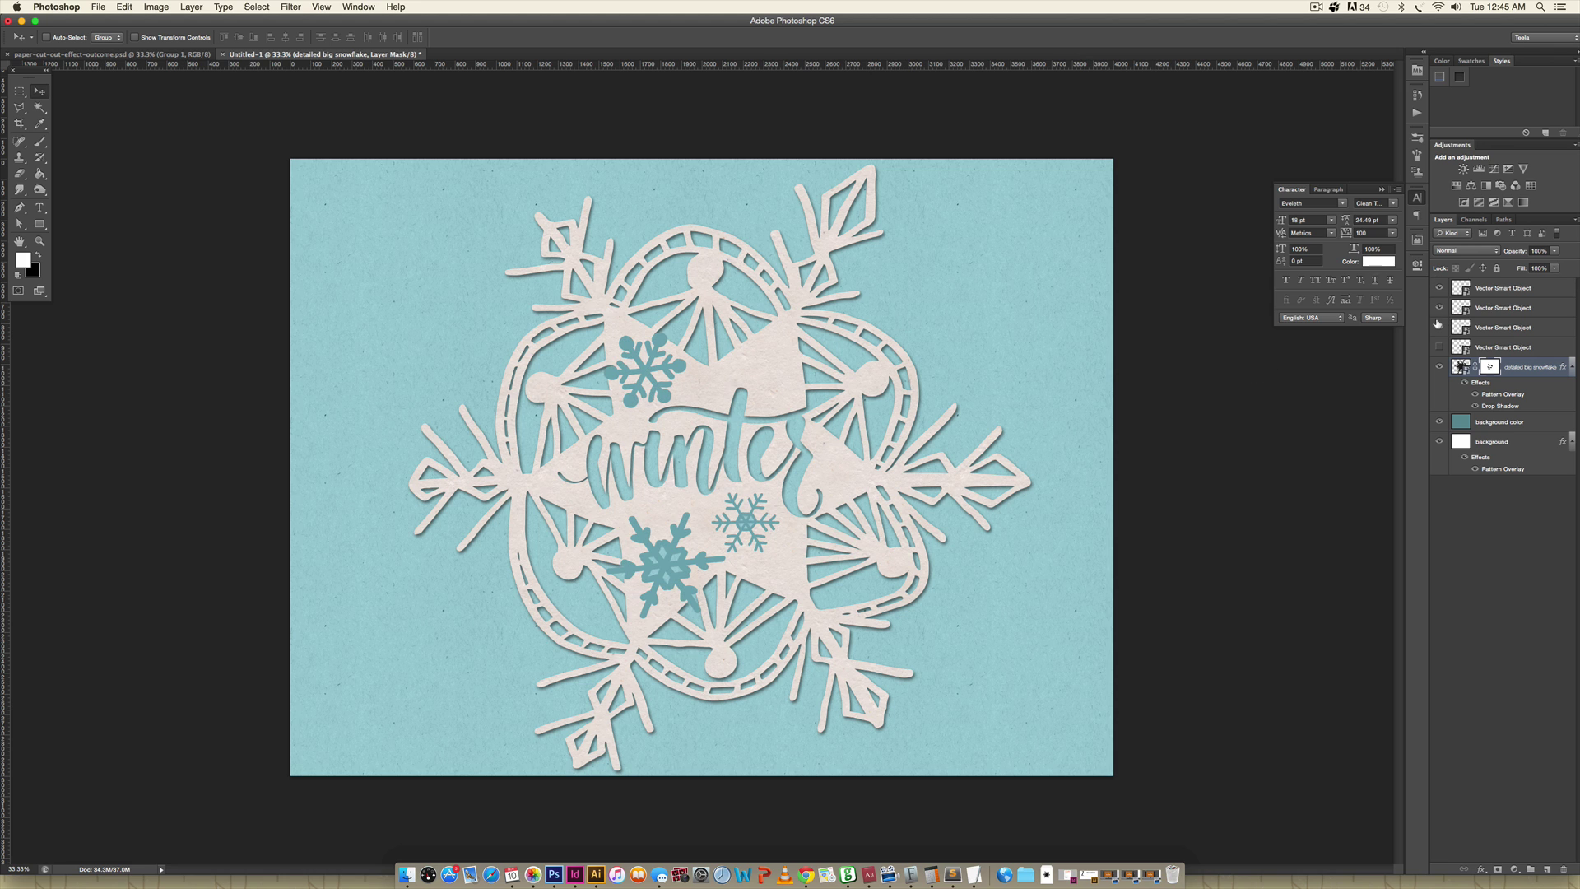
click(1494, 289)
drag(680, 388, 817, 260)
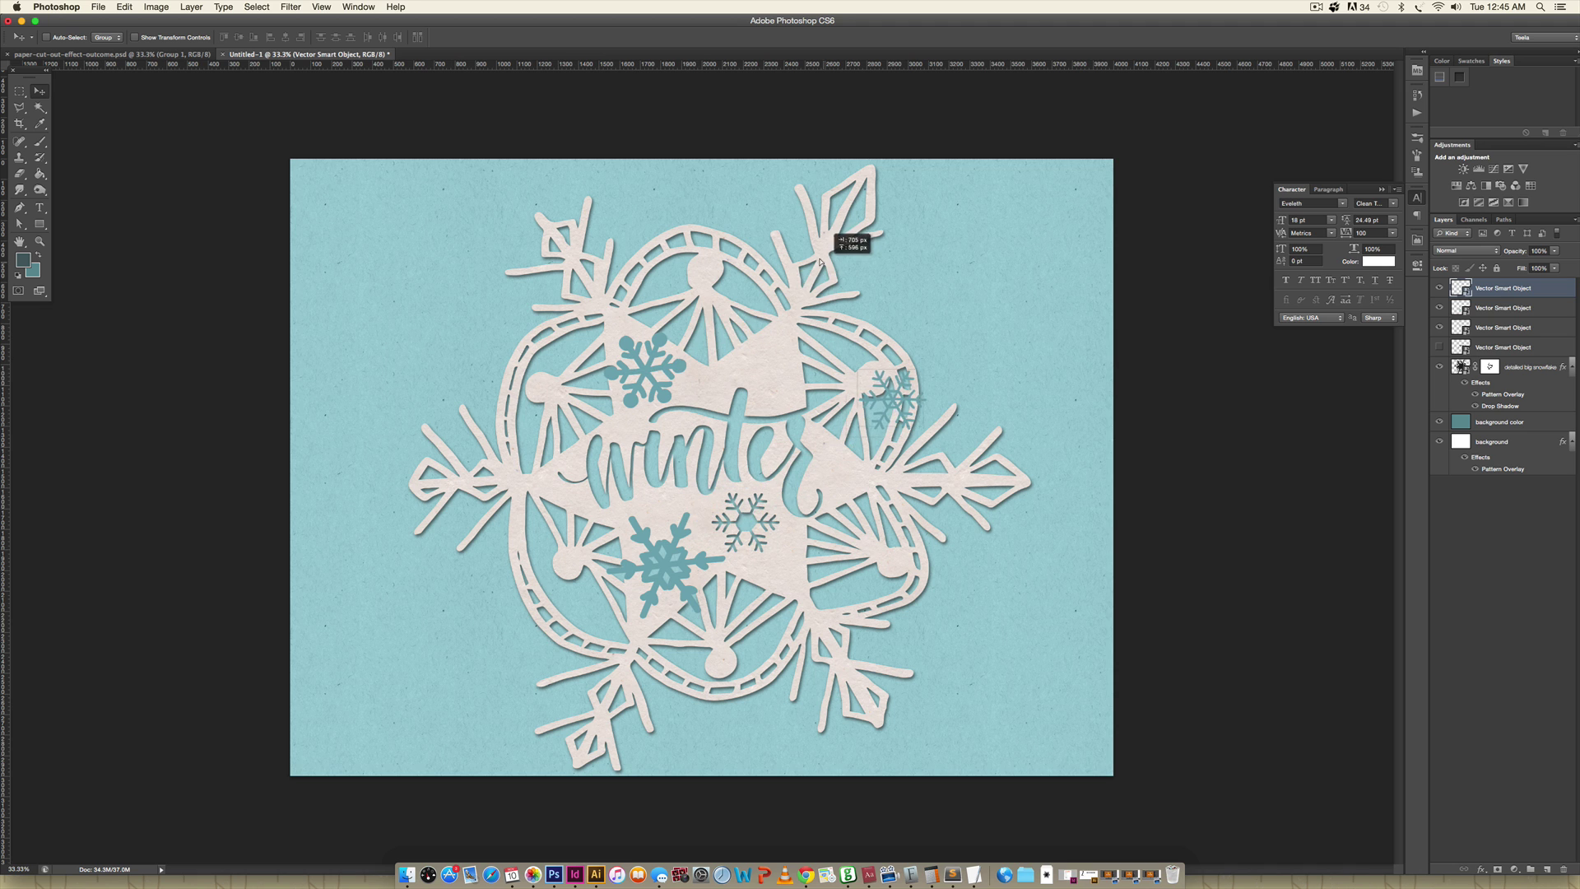
drag(897, 400, 985, 309)
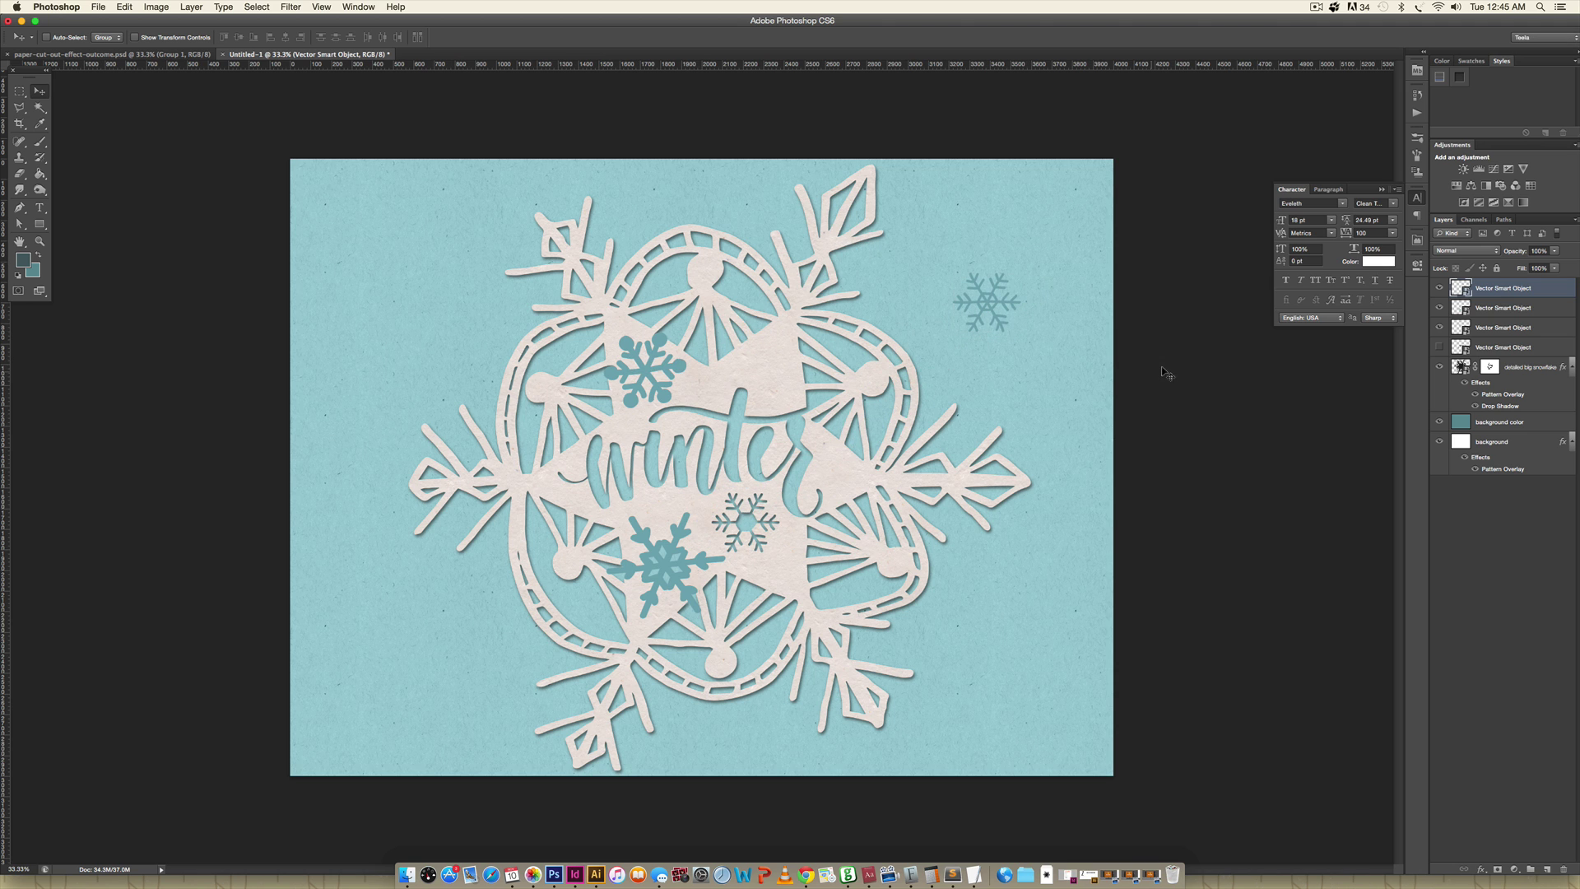
click(1481, 308)
drag(706, 561, 1040, 671)
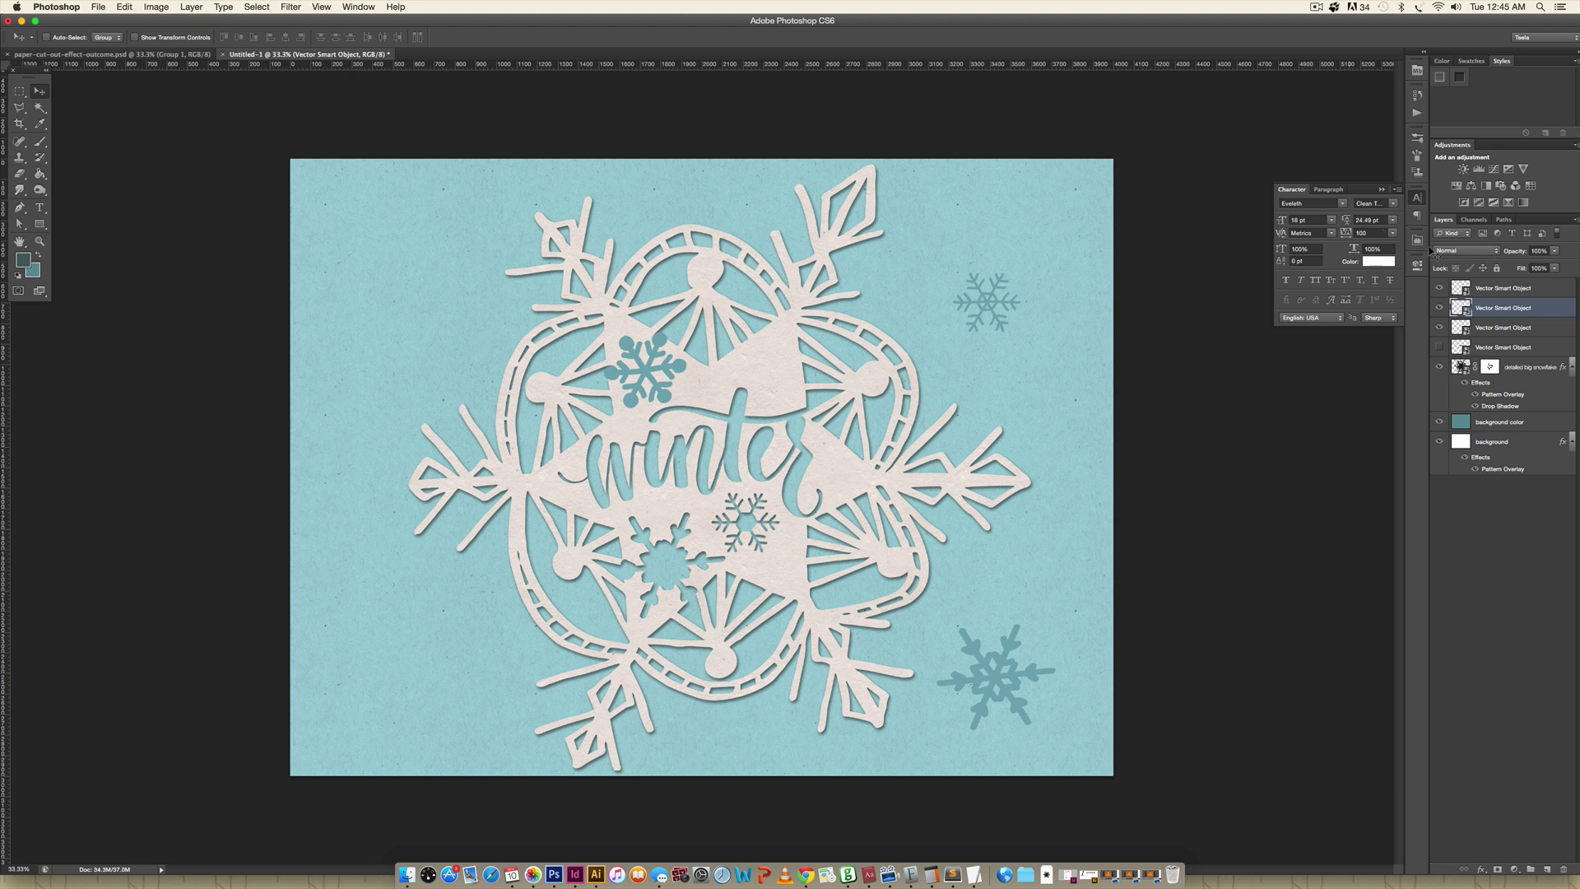
click(1503, 327)
drag(625, 374, 410, 306)
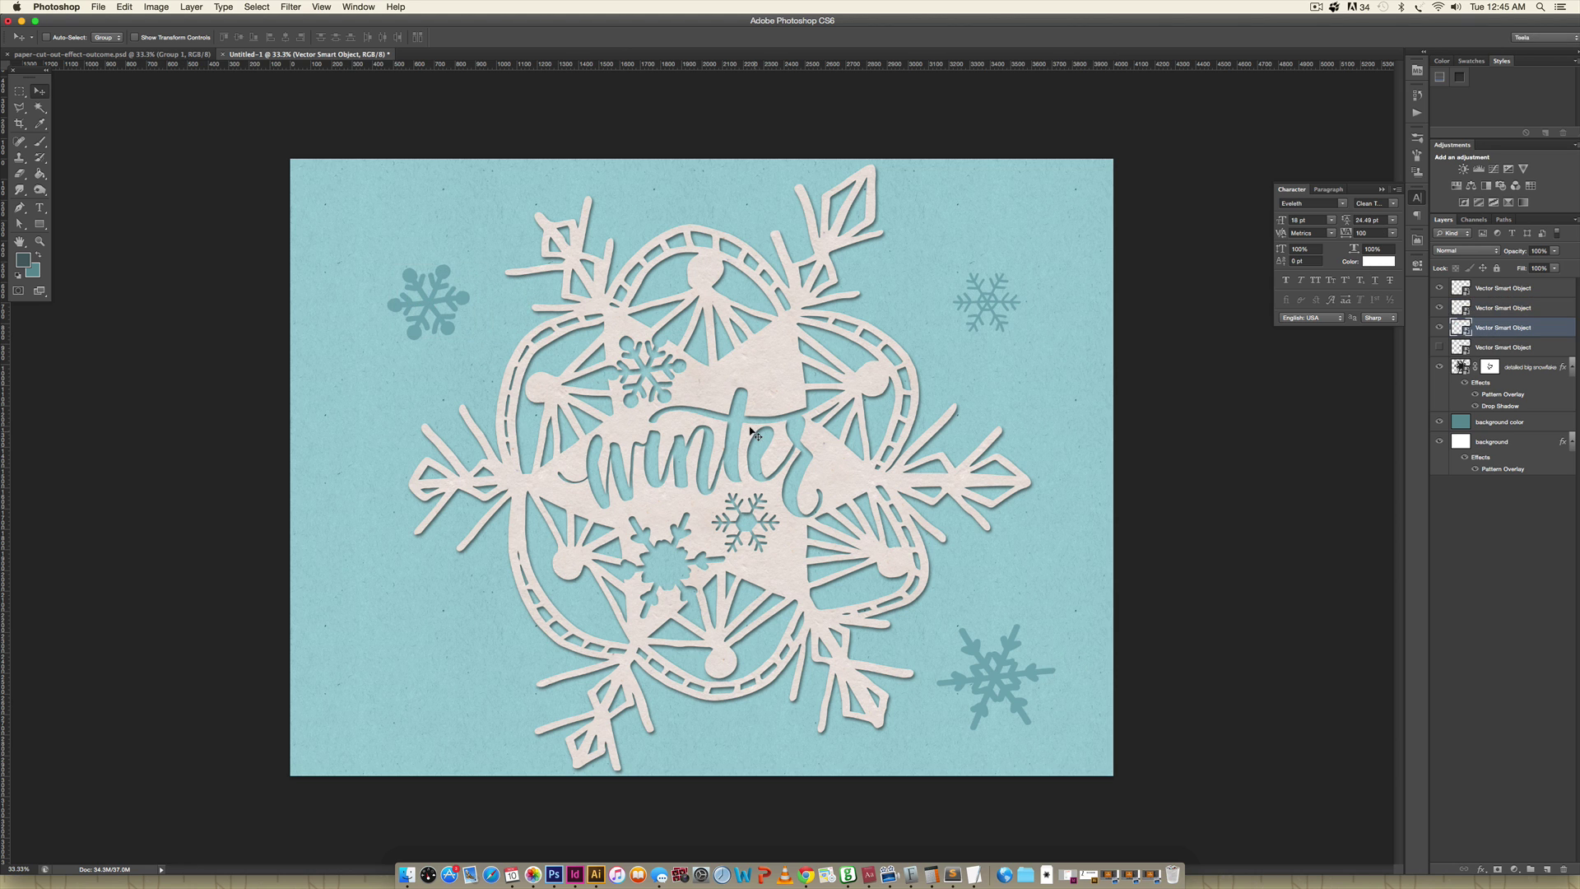
- Enlarge the upper-left and upper-right snowflakes and shrink the lower-right one
key(super+t)
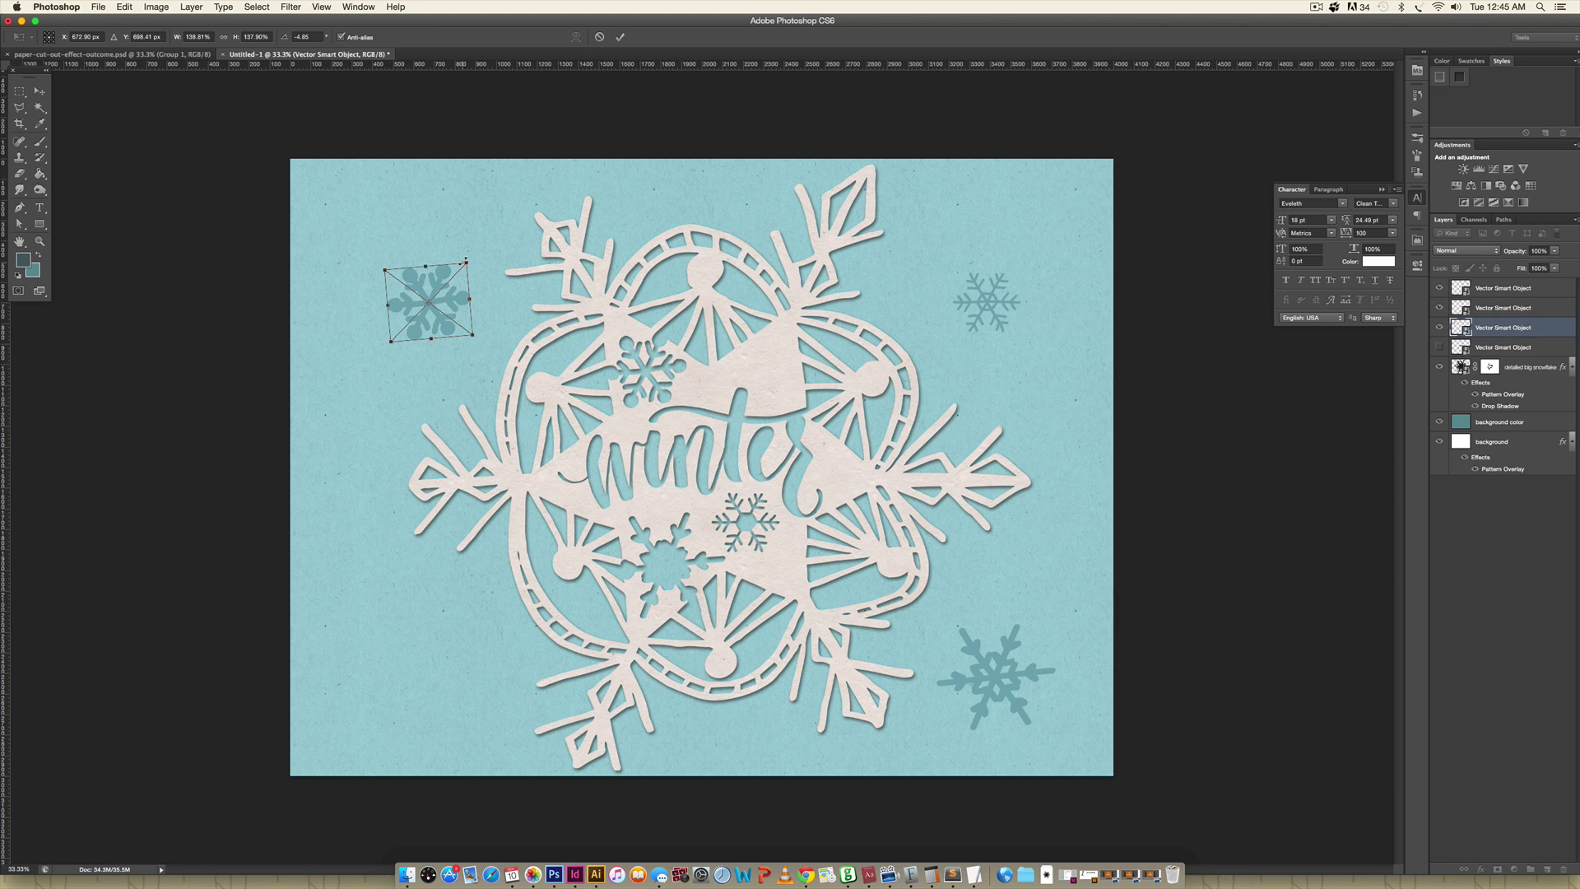
mouse_move(466, 260)
mouse_down()
mouse_move(503, 232)
mouse_move(483, 246)
mouse_up()
key(Return)
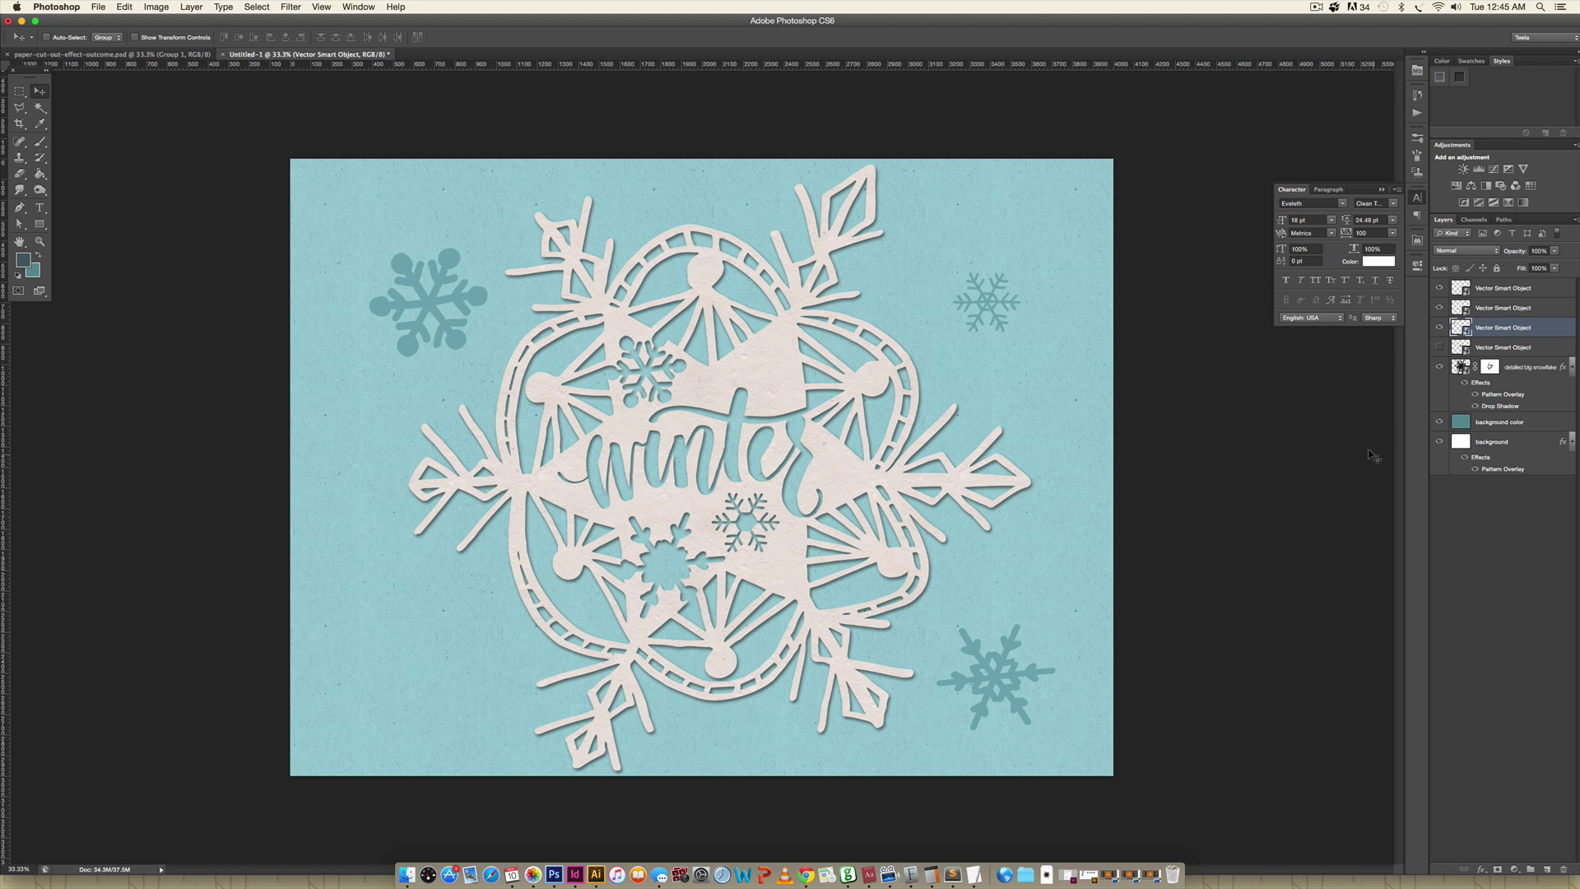
click(1497, 309)
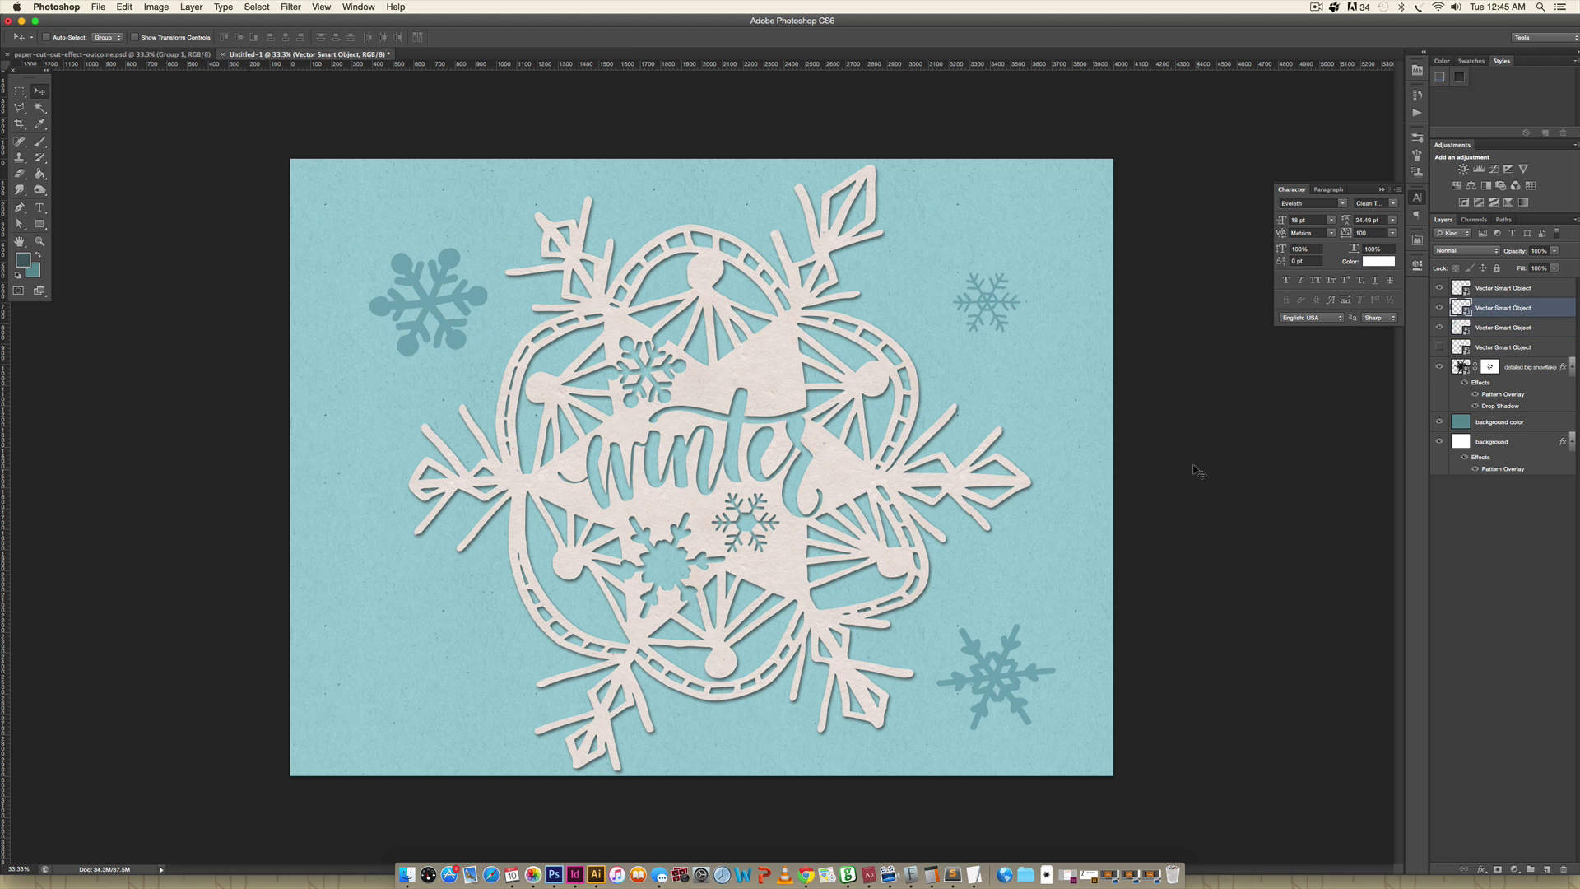
key(super+t)
mouse_move(1065, 646)
mouse_down()
mouse_move(1084, 636)
mouse_move(1046, 653)
mouse_up()
key(Return)
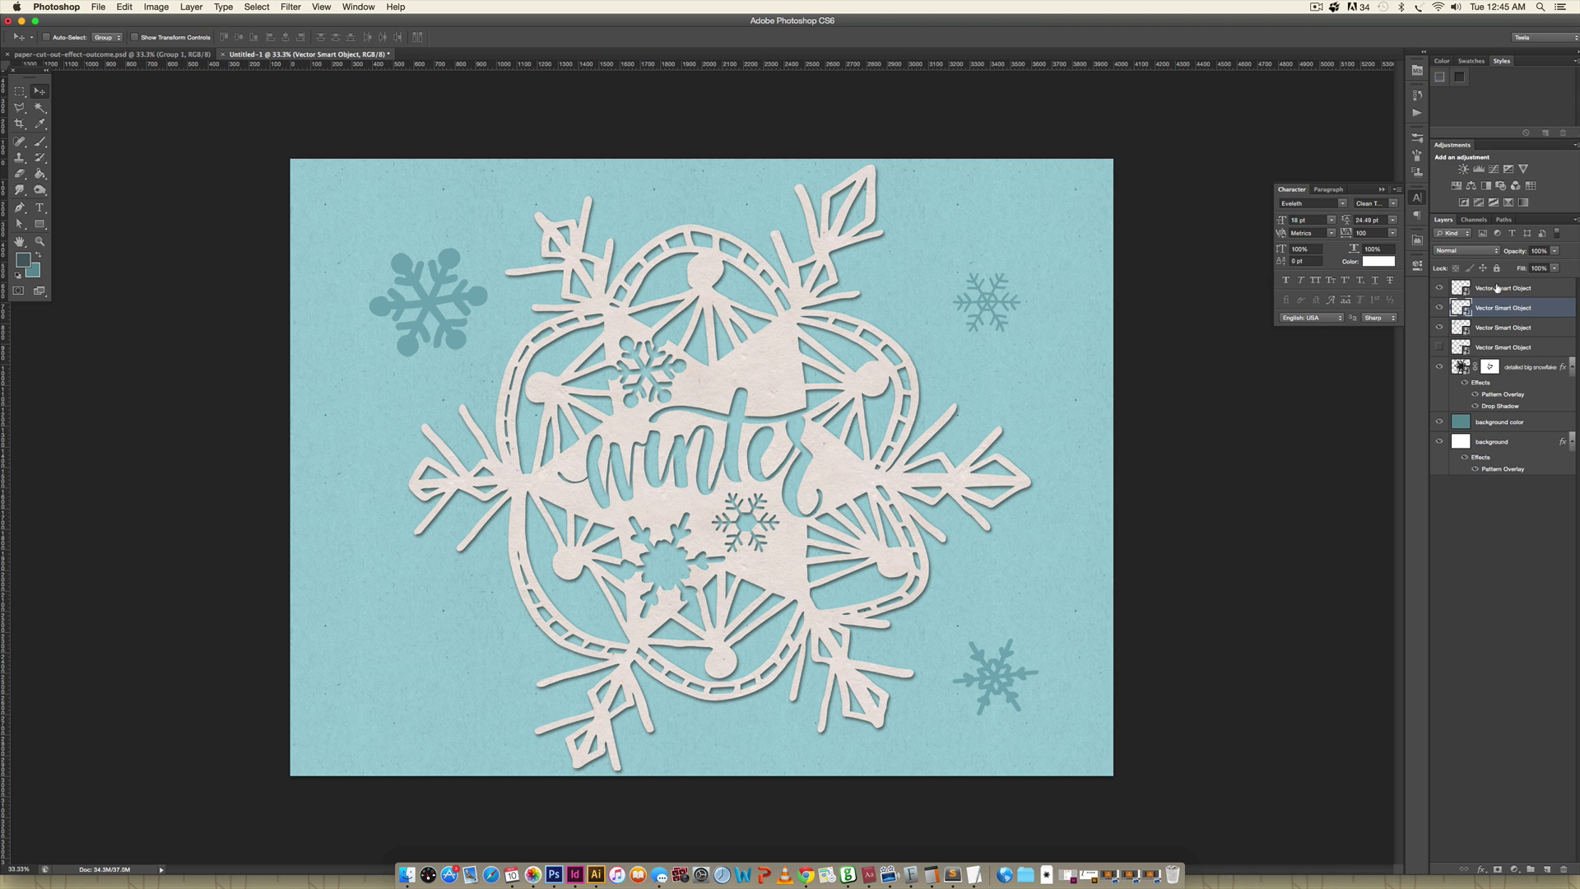
click(1497, 288)
key(super+t)
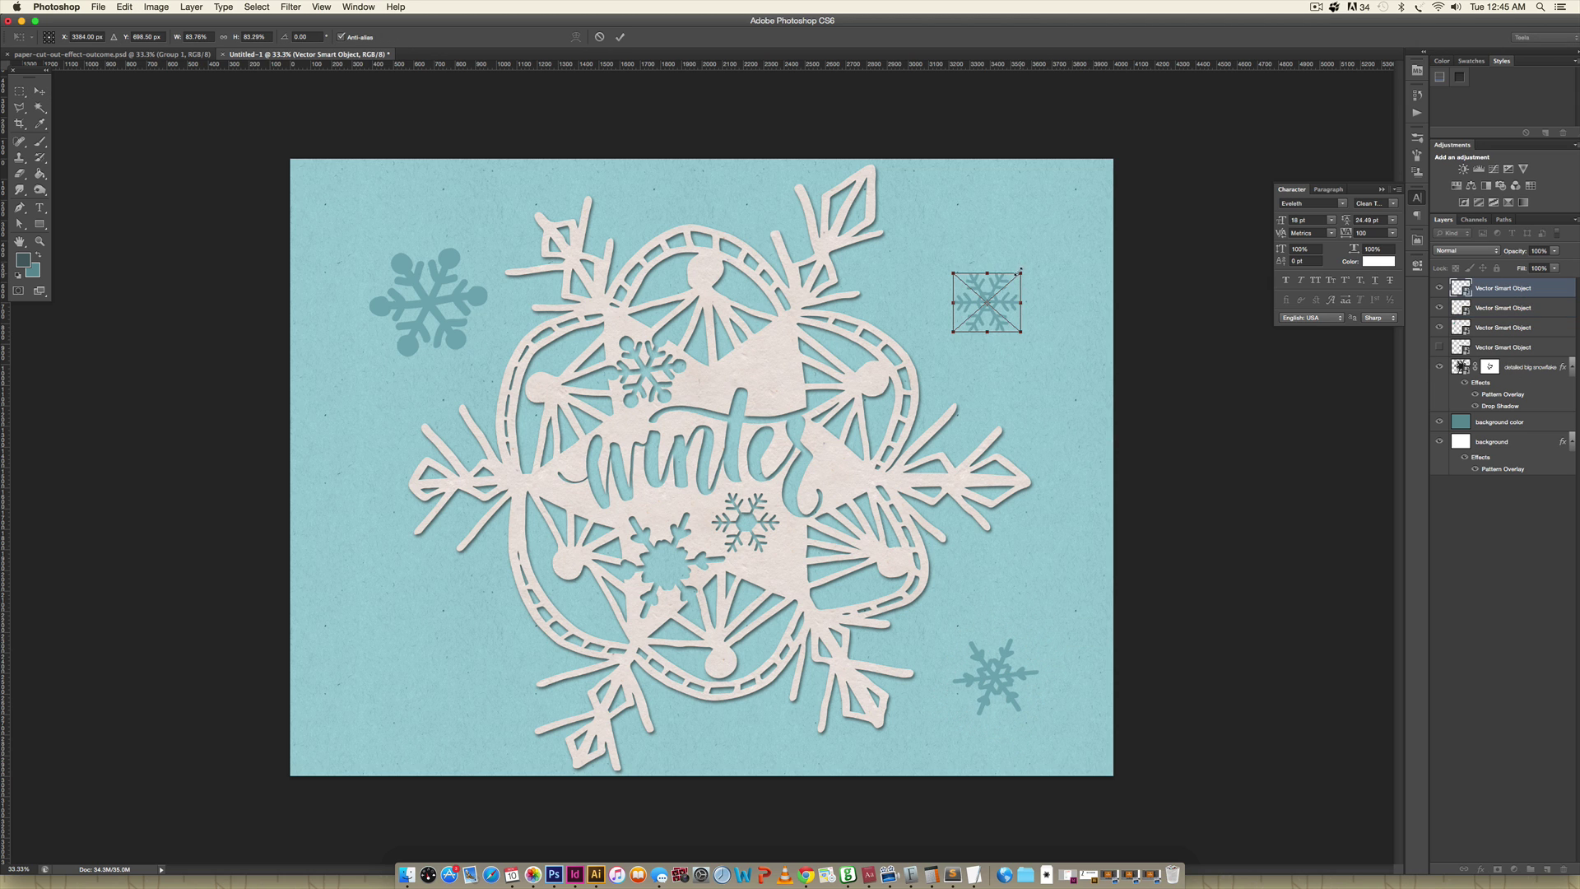
mouse_move(1021, 274)
mouse_down()
mouse_move(1060, 239)
mouse_move(1044, 255)
mouse_up()
key(Return)
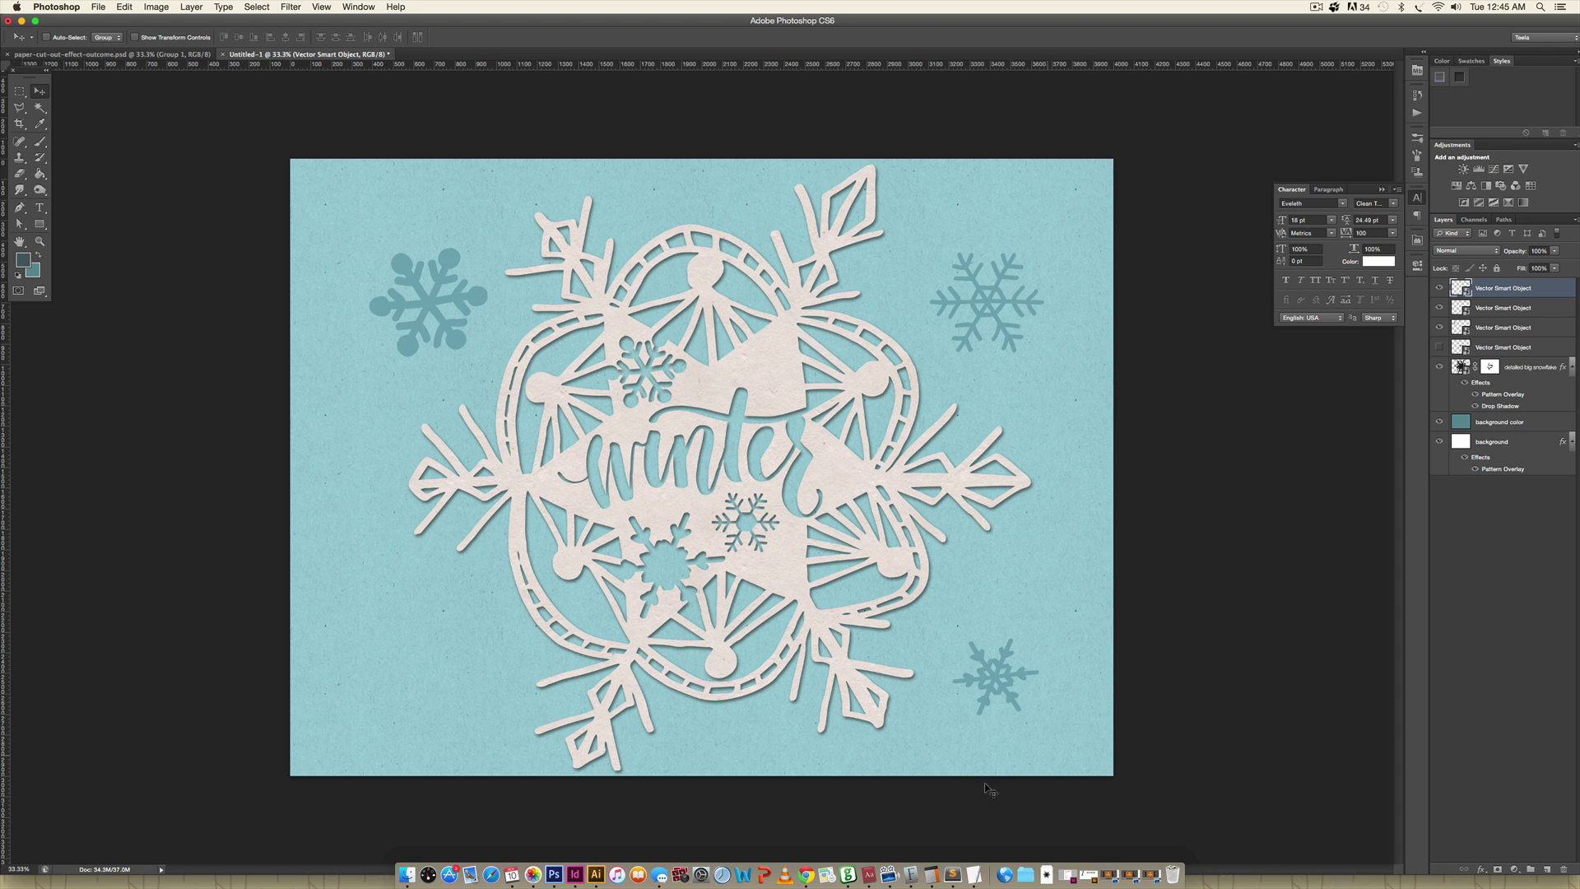
- Copy the big snowflake's Pattern Overlay and Drop Shadow style onto the three small snowflake layers
right_click(1563, 369)
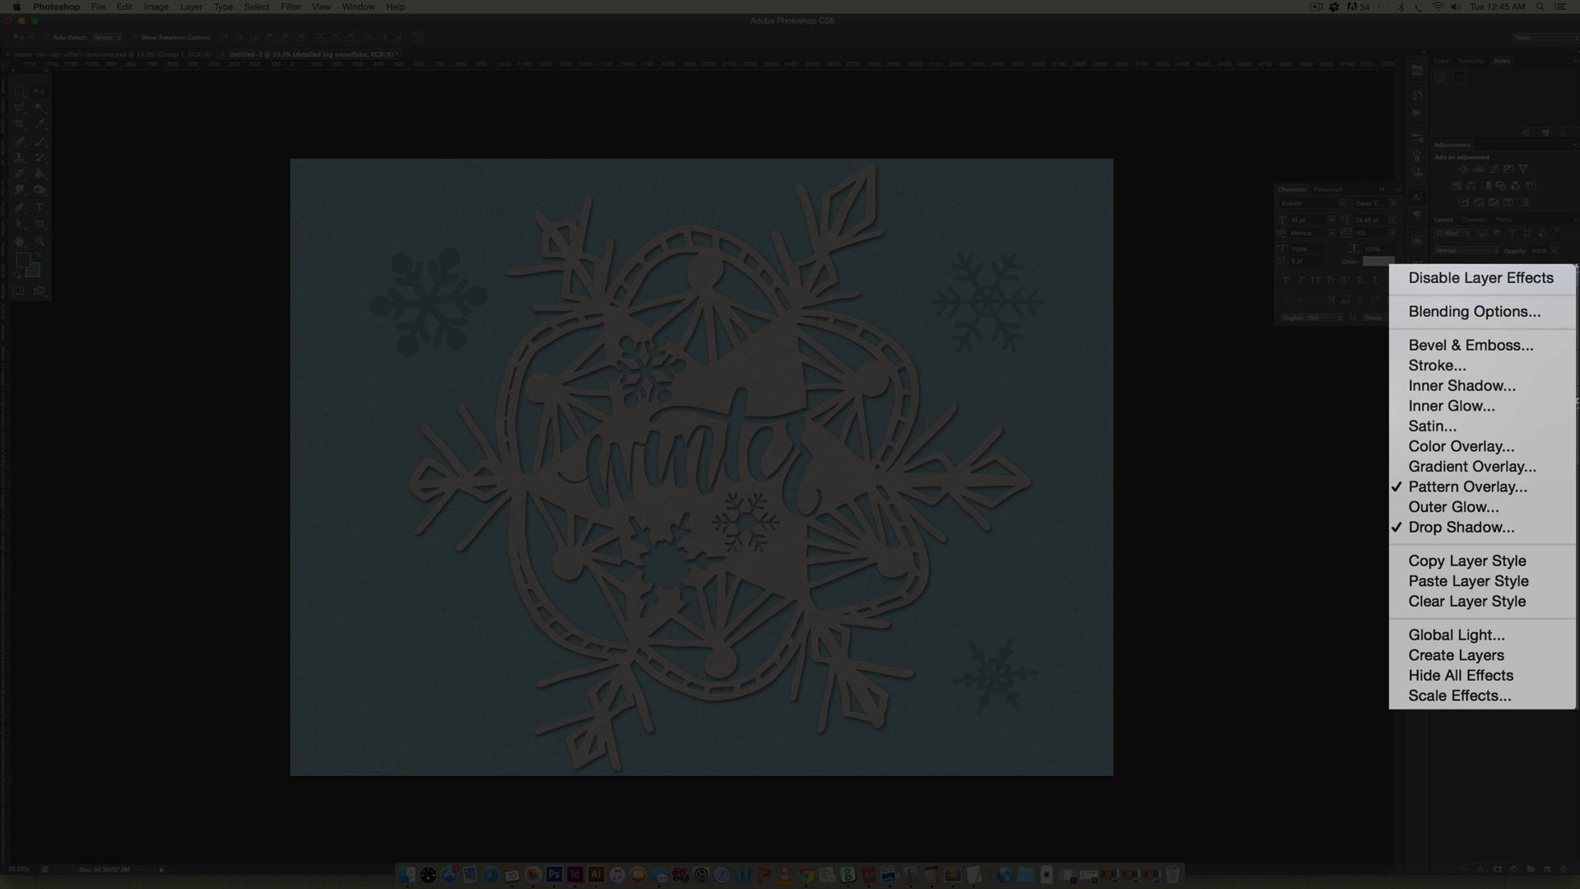
click(1515, 566)
click(1474, 326)
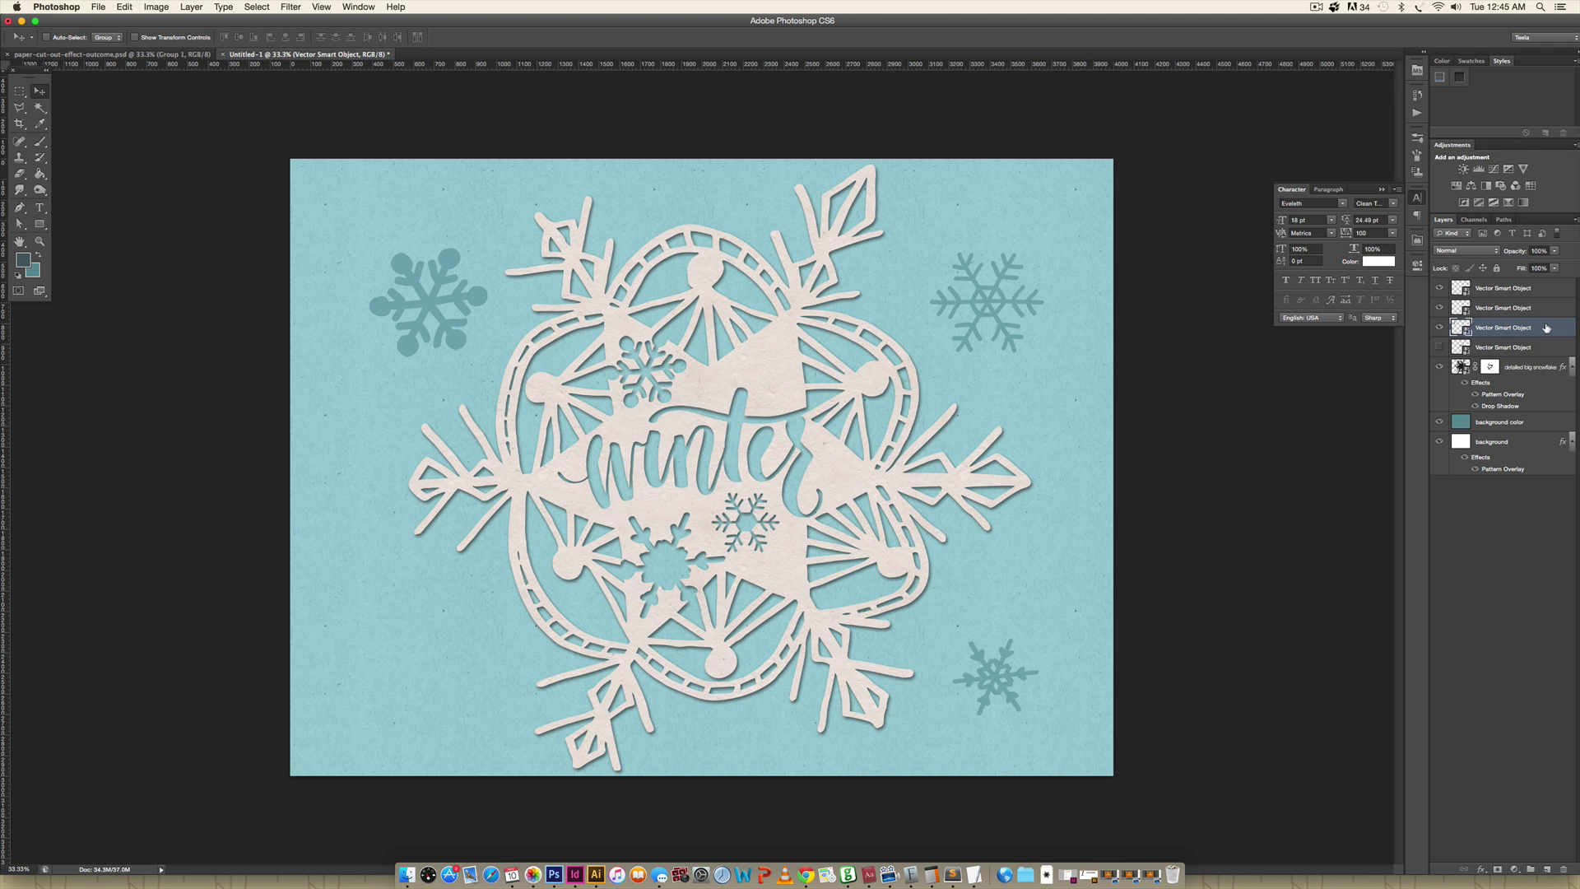
shift+click(1543, 287)
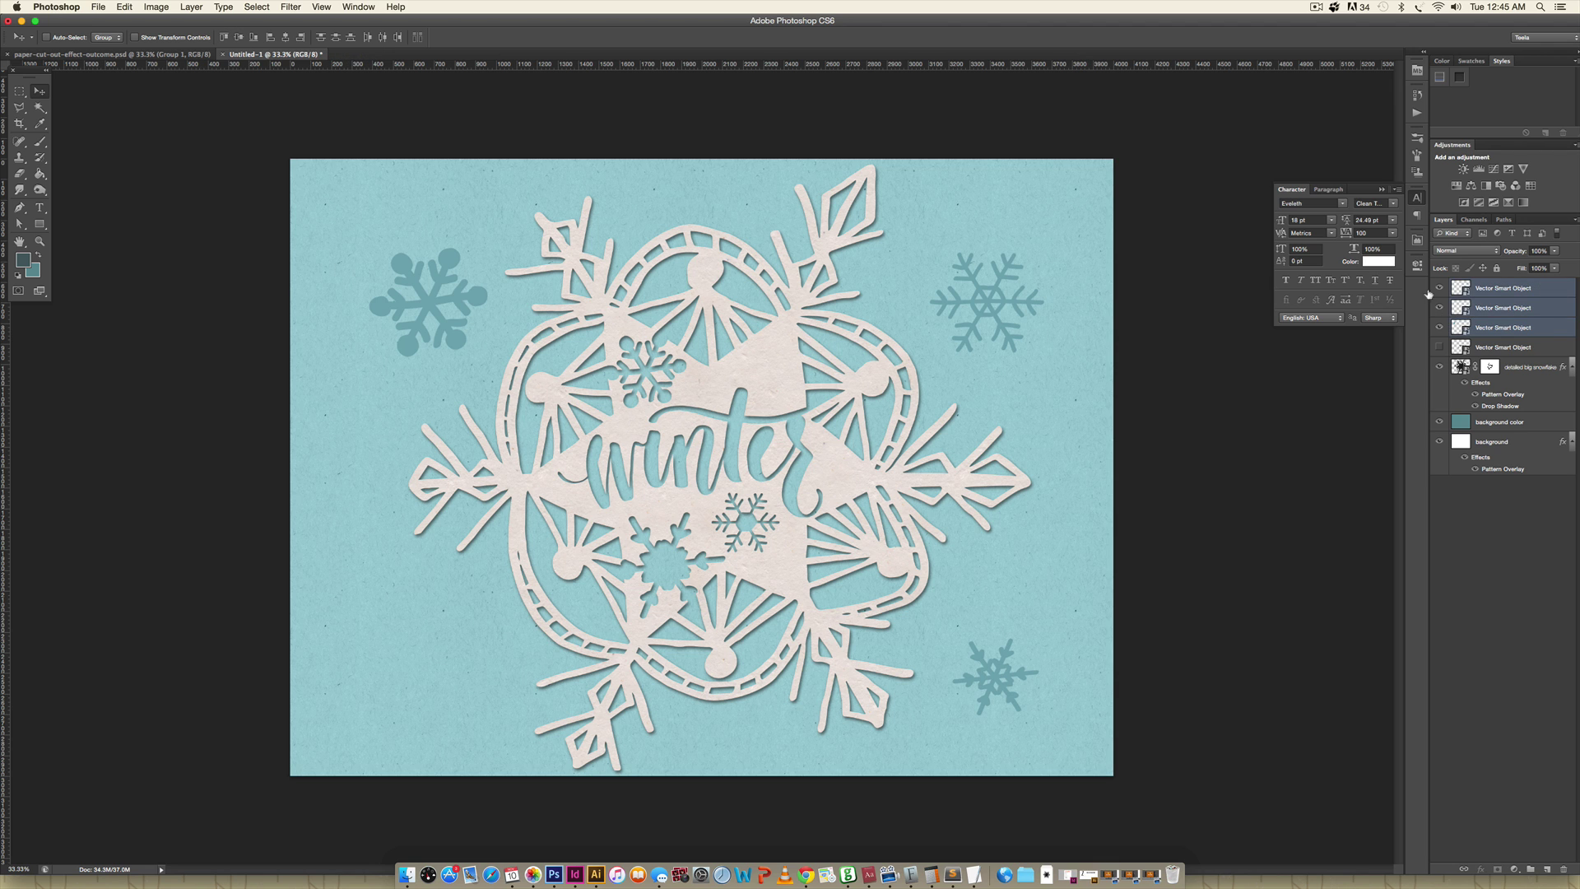
right_click(1550, 297)
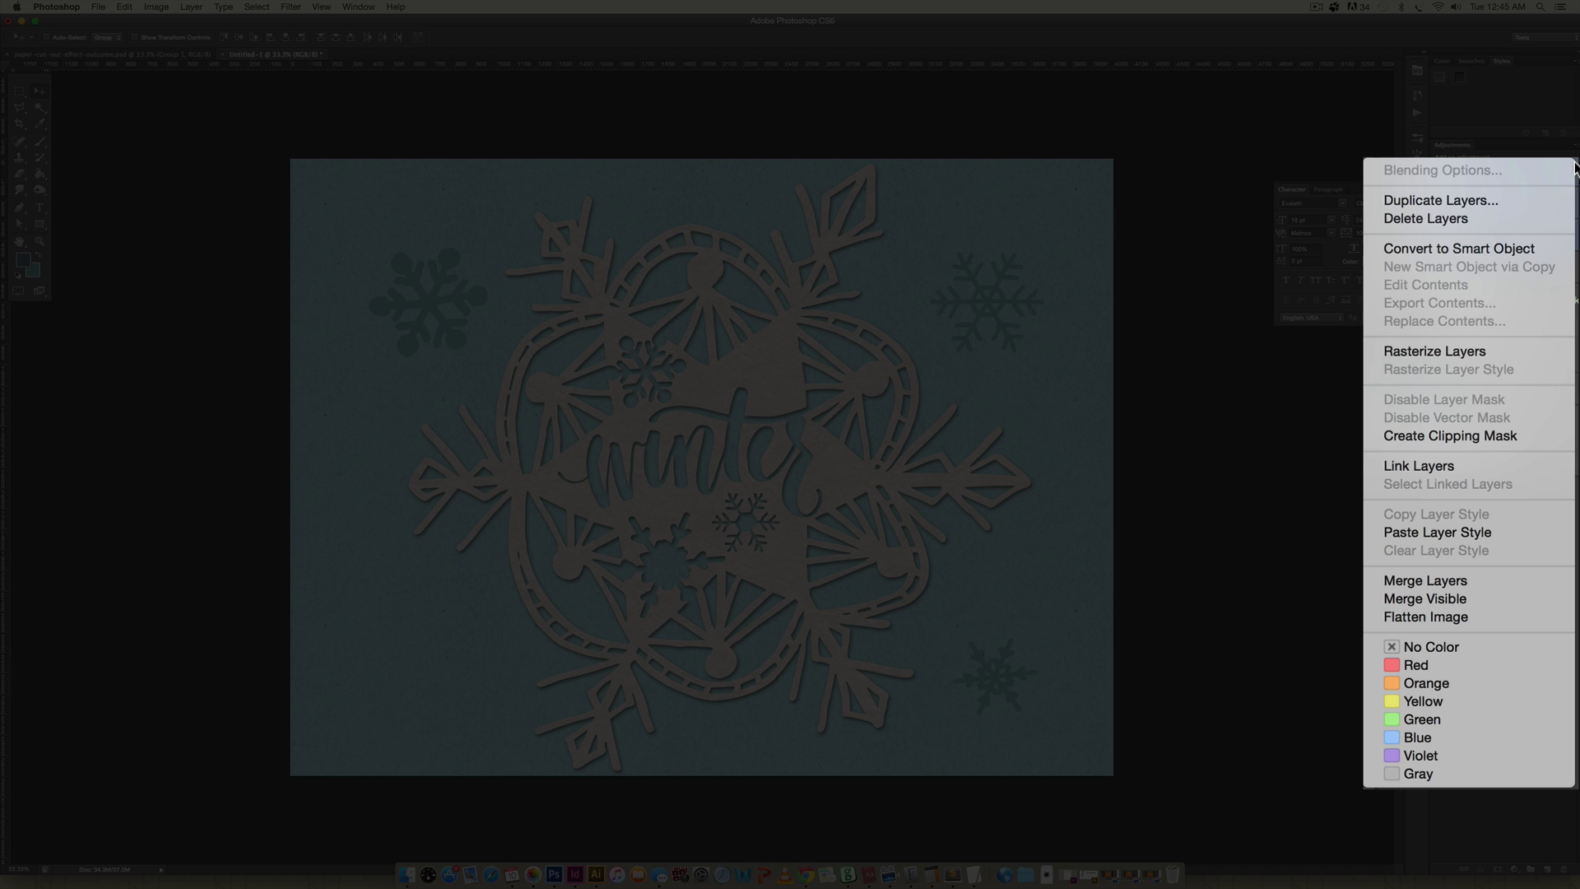
click(1459, 535)
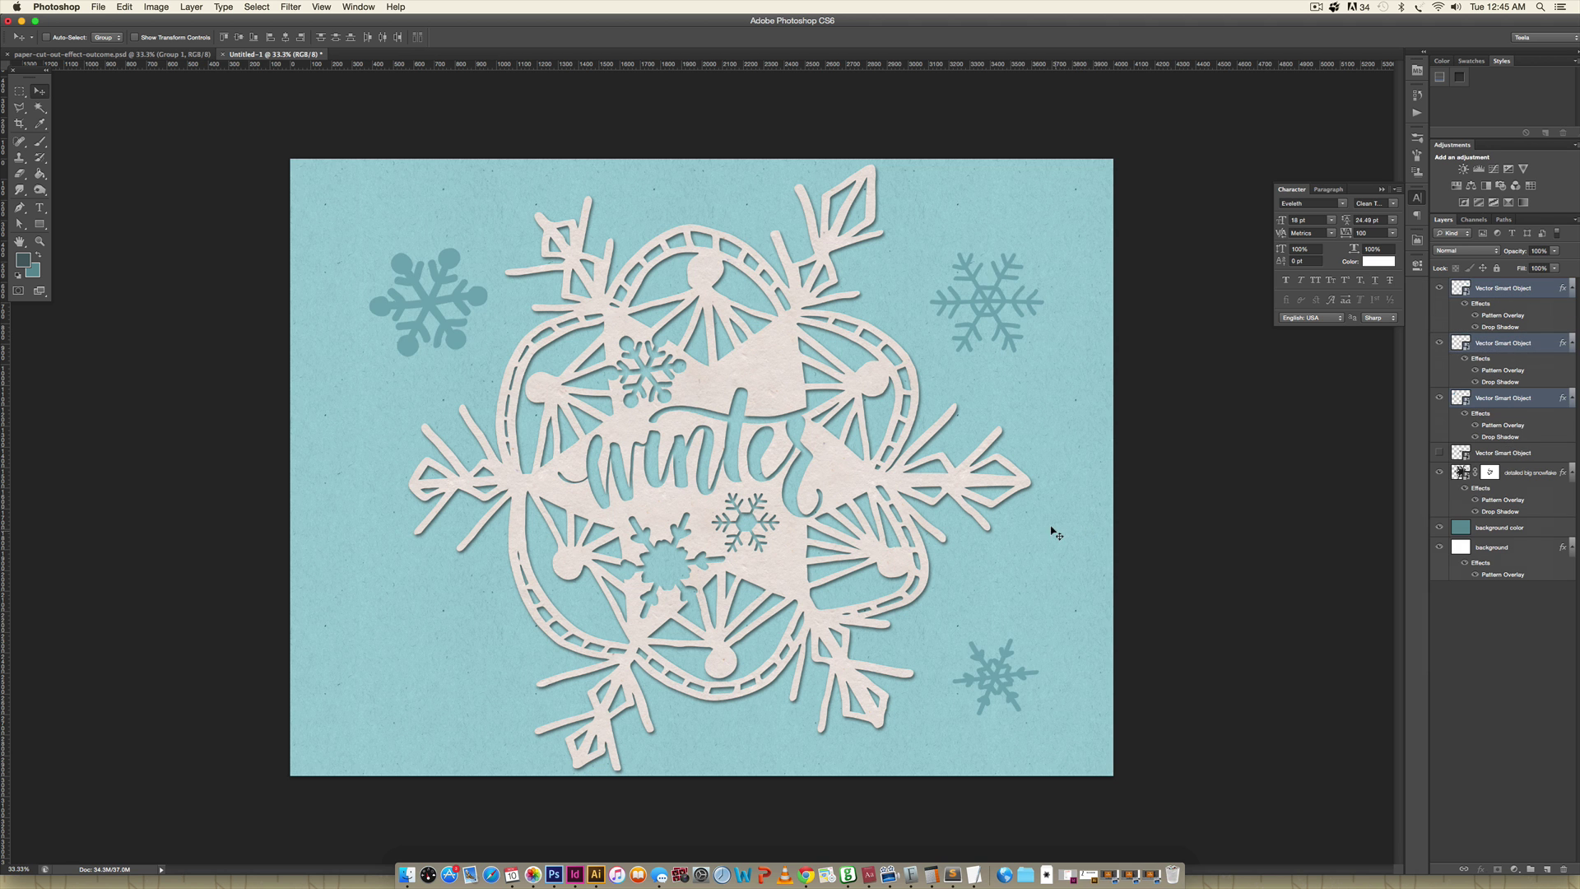